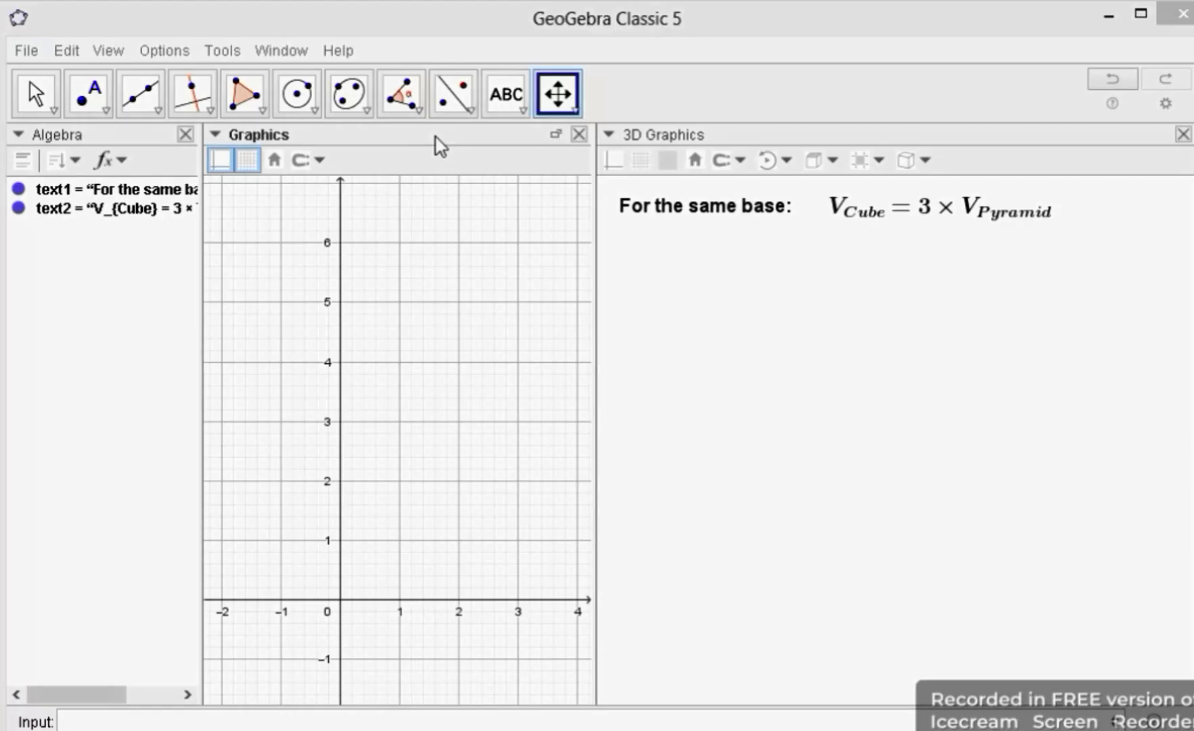
- Create a number slider a near the top of the 2D graph with minimum 1, maximum 5 and increment 0.1
{"action": "left_click", "coordinate": [521, 110]}
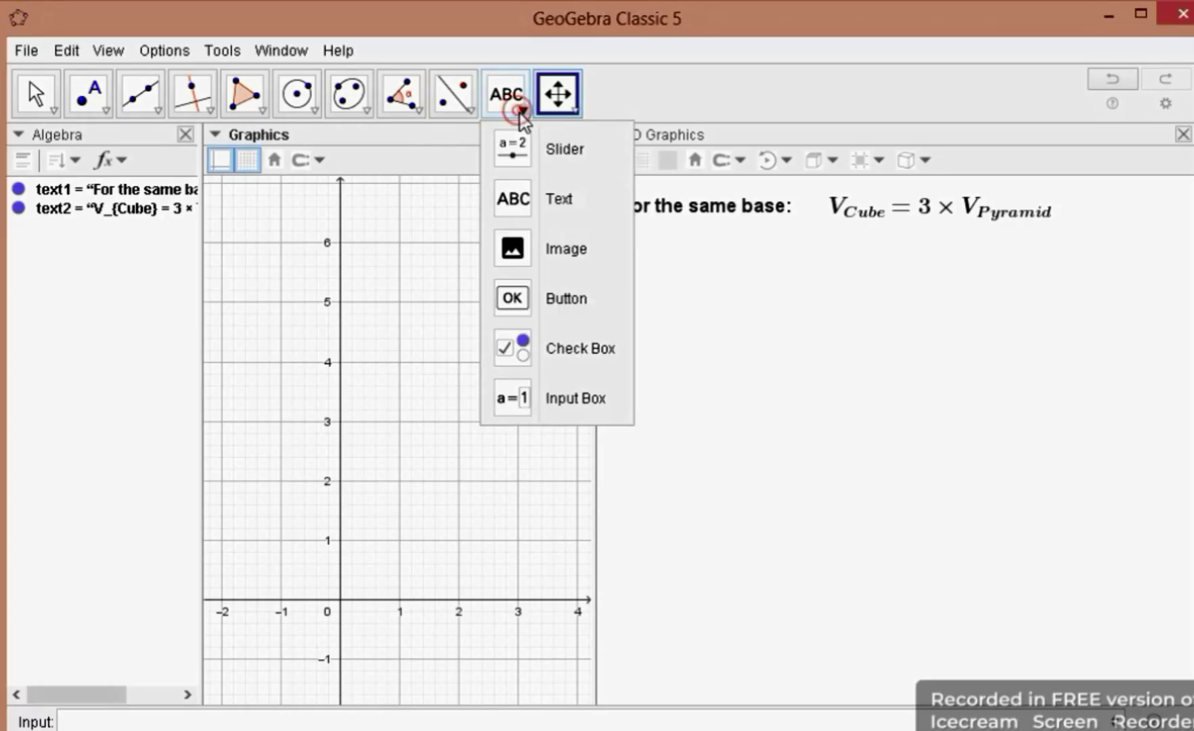
{"action": "left_click", "coordinate": [512, 150]}
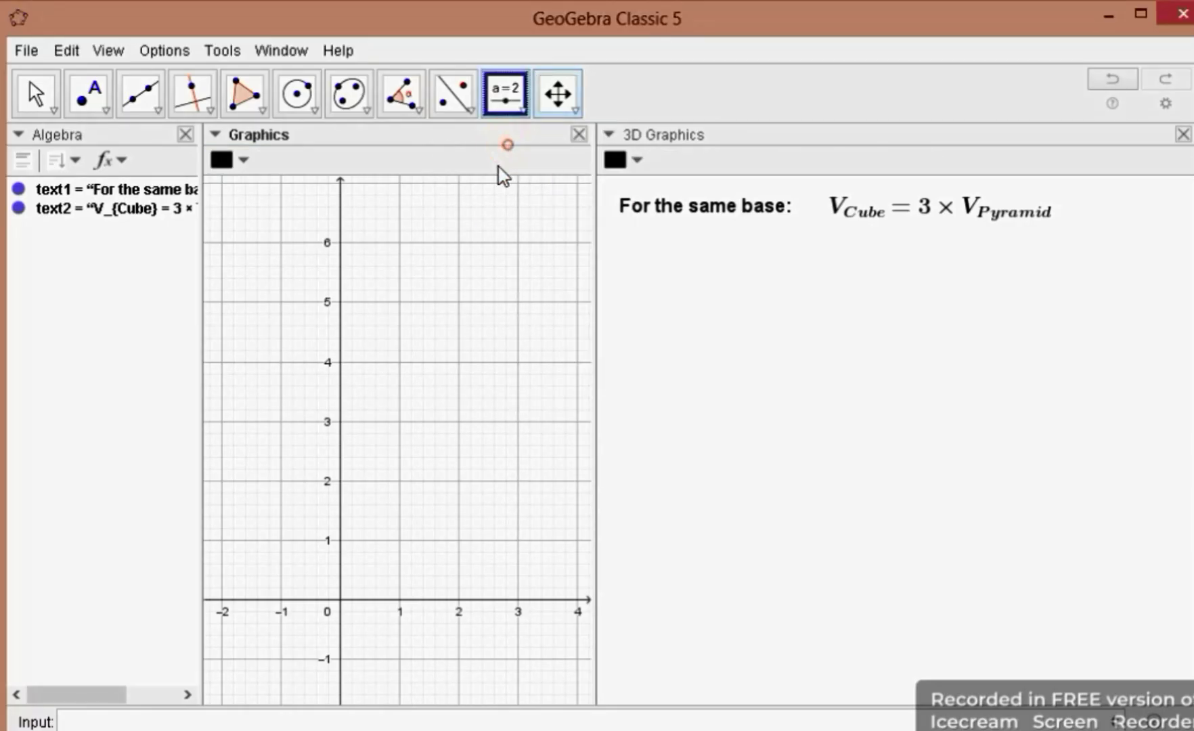
{"action": "left_click", "coordinate": [265, 238]}
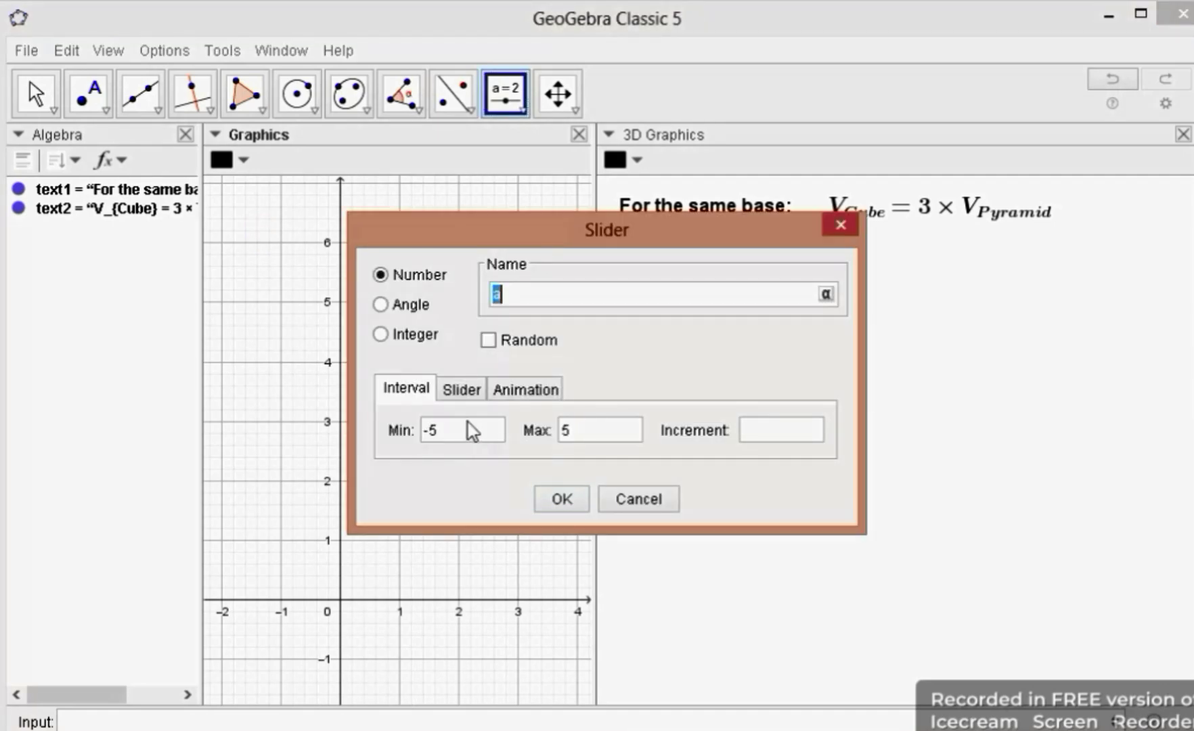
{"action": "left_click", "coordinate": [421, 432]}
{"action": "type", "text": "1"}
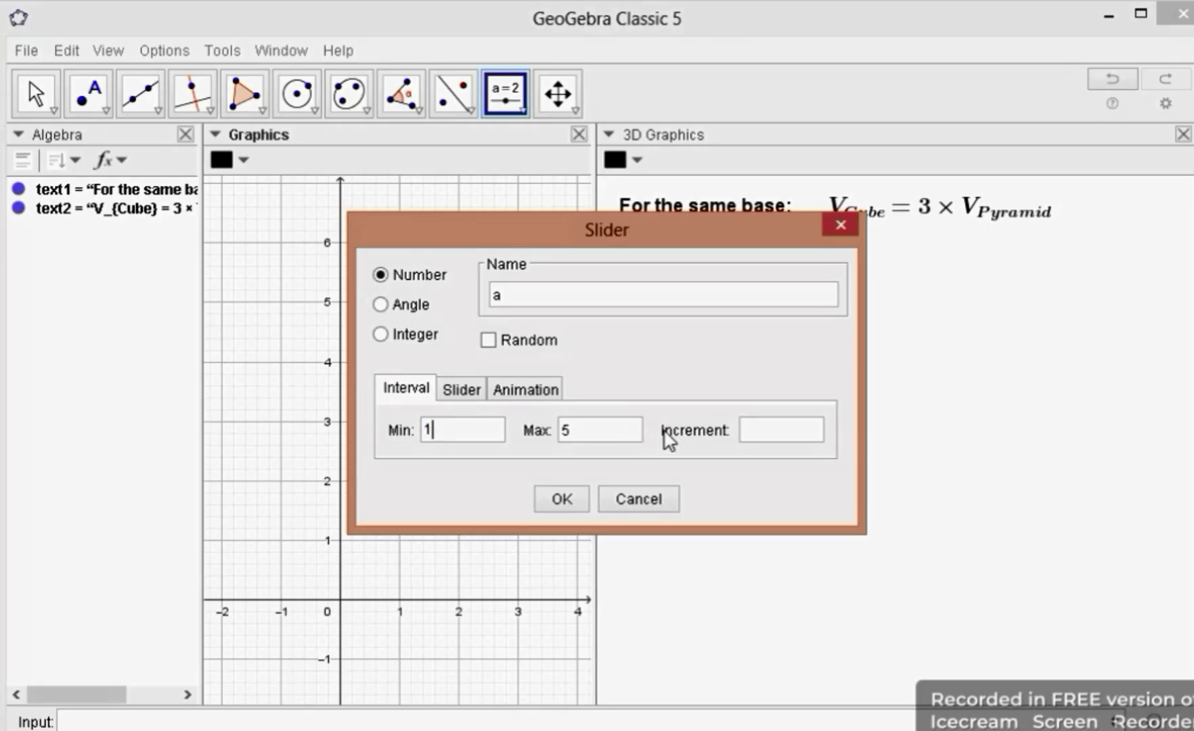
{"action": "left_click", "coordinate": [758, 428]}
{"action": "type", "text": ".1"}
{"action": "left_click", "coordinate": [555, 504]}
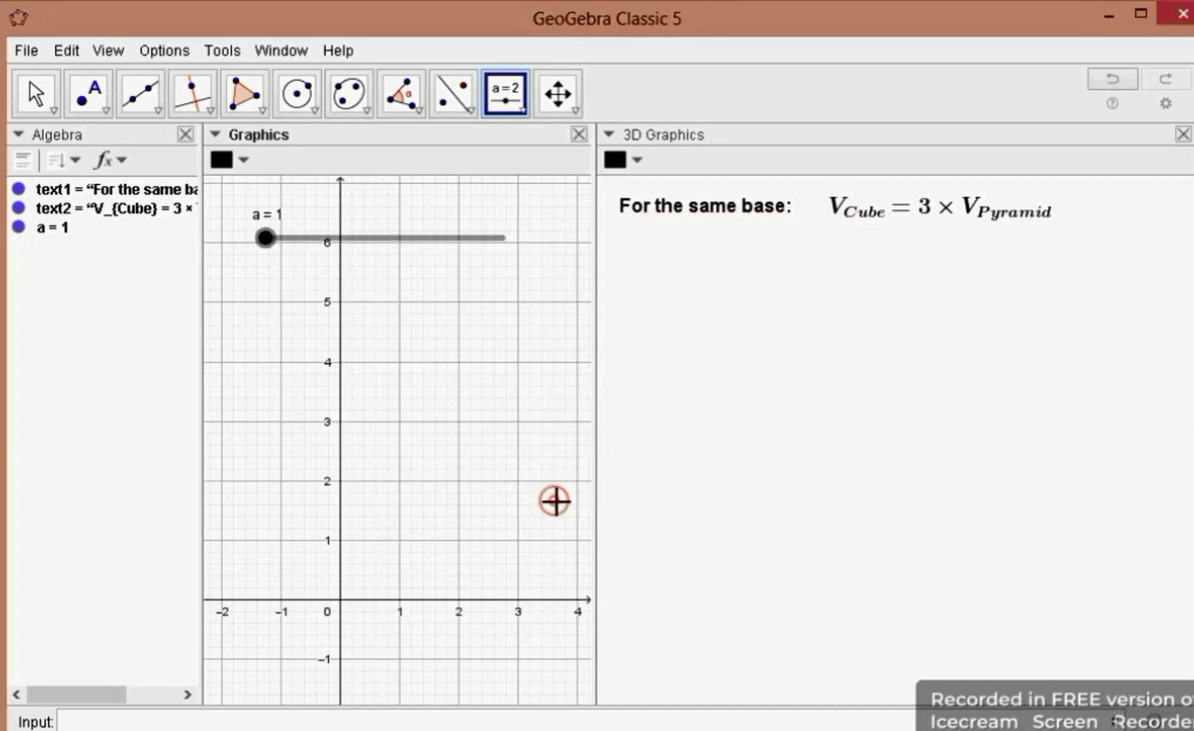
- Create an angle slider α below slider a, ranging from 0° to 90° with a 1° increment
{"action": "left_click", "coordinate": [505, 96]}
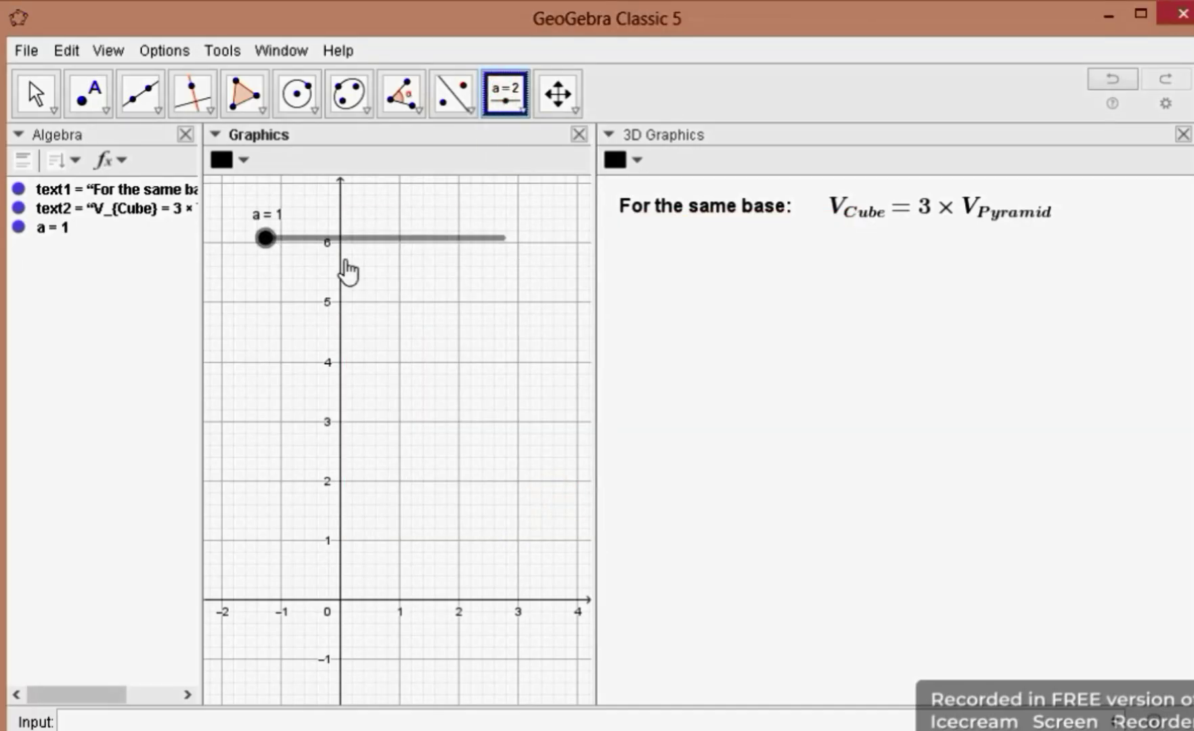
{"action": "left_click", "coordinate": [270, 276]}
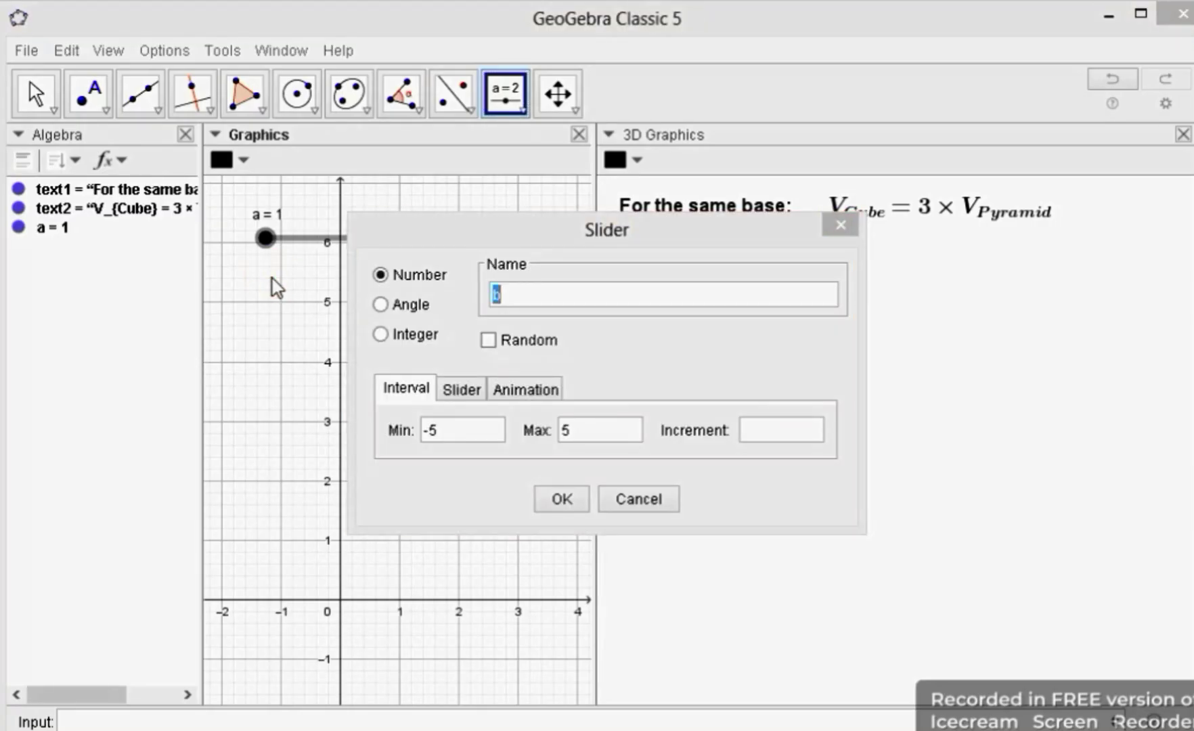
{"action": "left_click", "coordinate": [381, 304]}
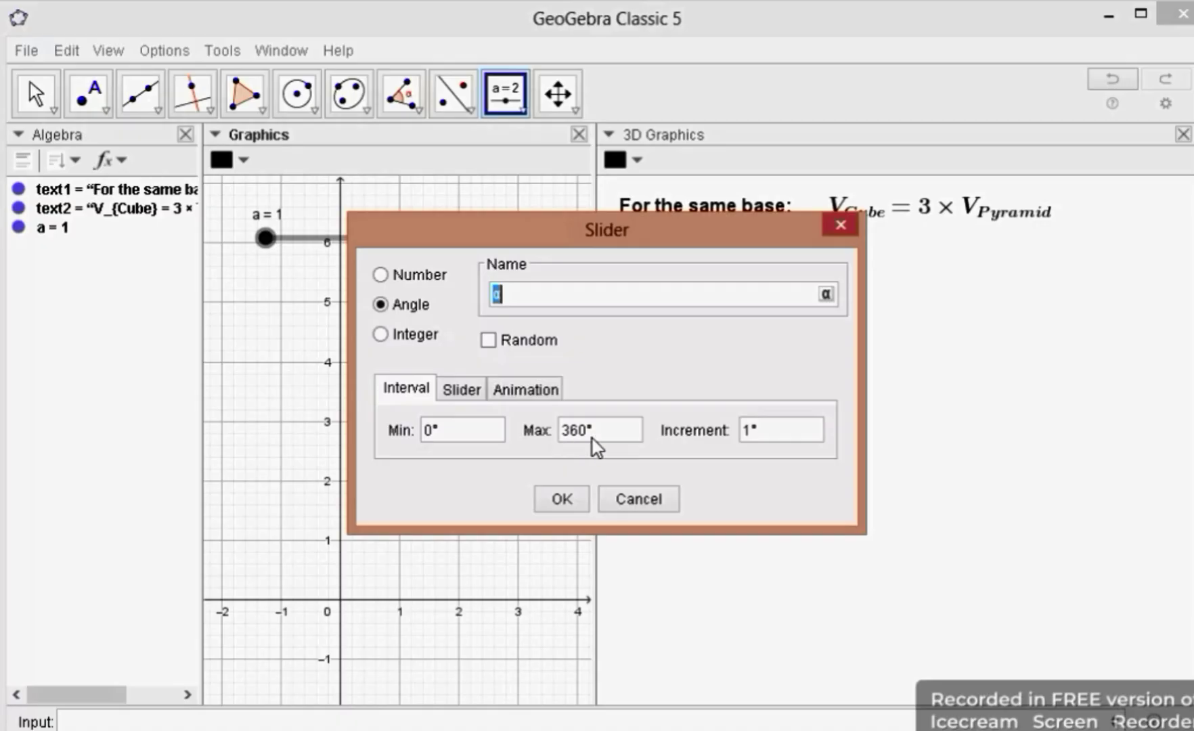
{"action": "left_click_drag", "start_coordinate": [575, 432], "coordinate": [562, 433]}
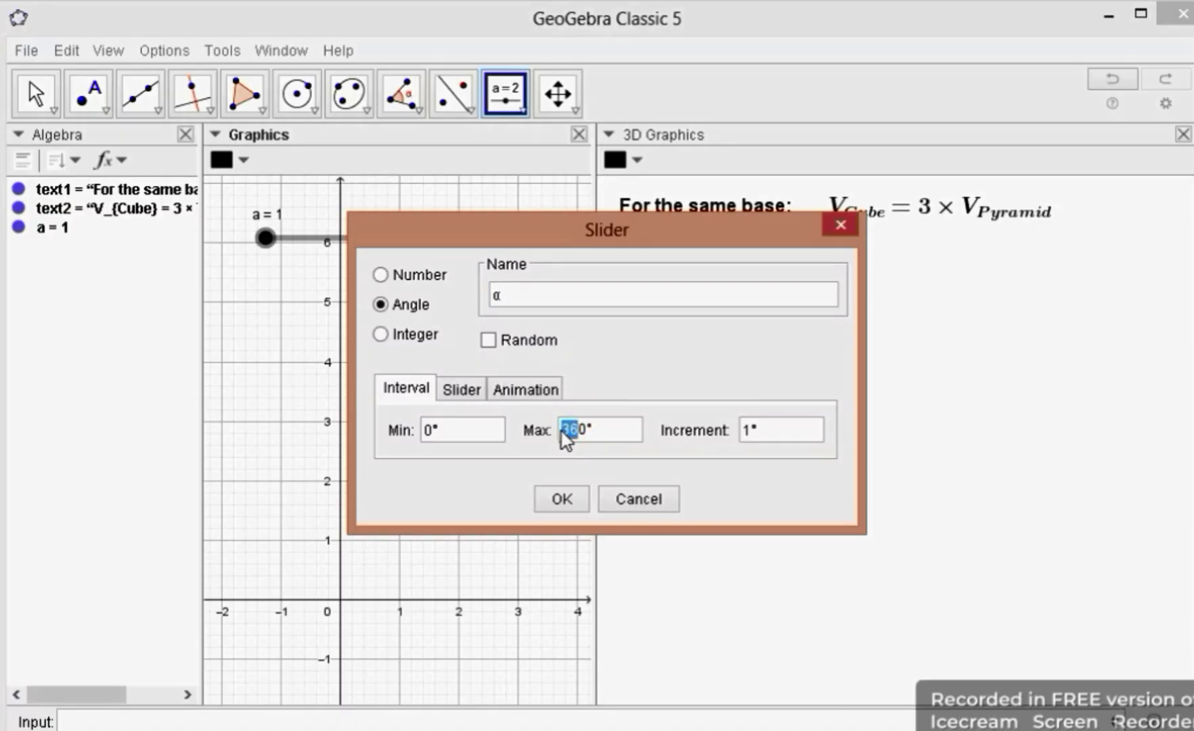
{"action": "type", "text": "9"}
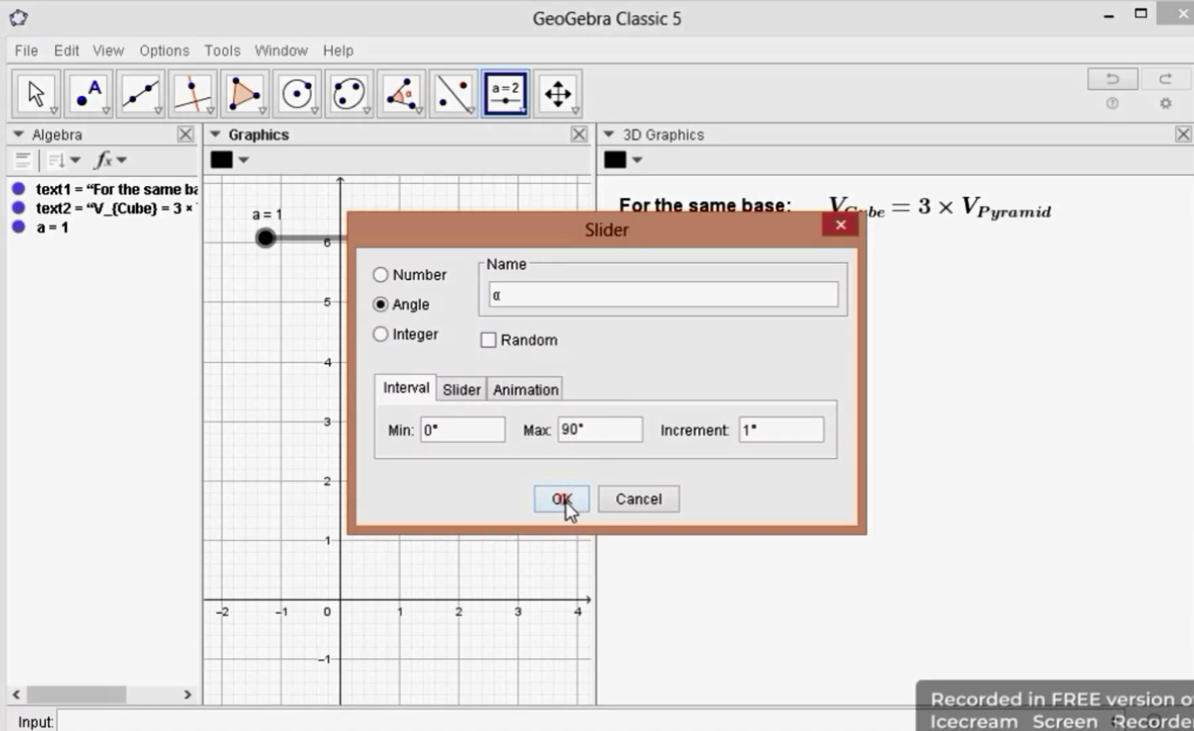
{"action": "left_click", "coordinate": [562, 501]}
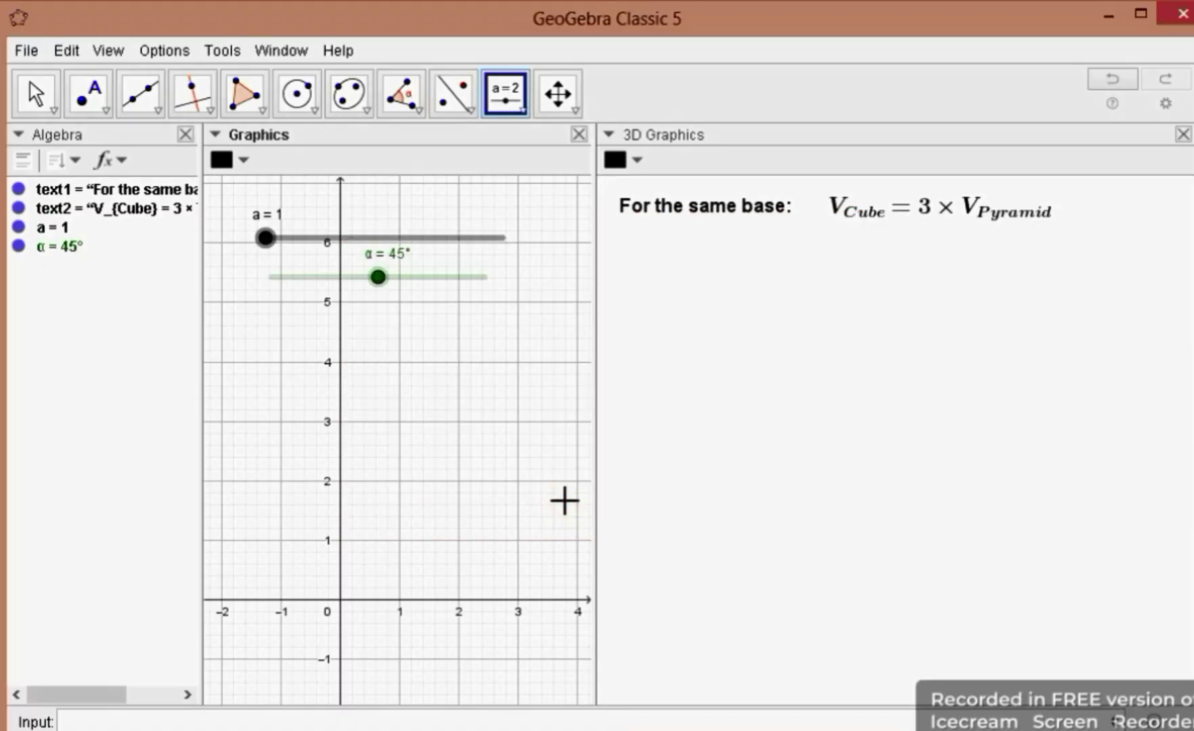
- Define the points A(0,0,0) and B(a,0,0)
{"action": "left_click", "coordinate": [387, 717]}
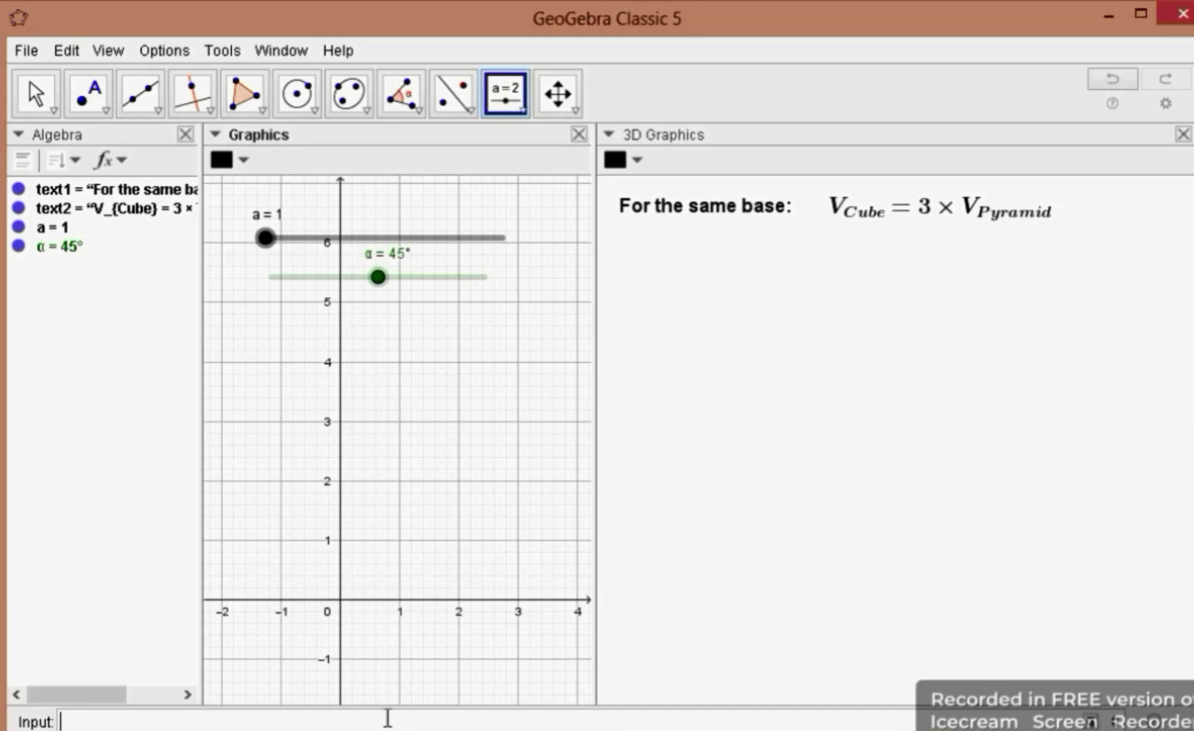
{"action": "type", "text": "A"}
{"action": "type", "text": "(0,0)"}
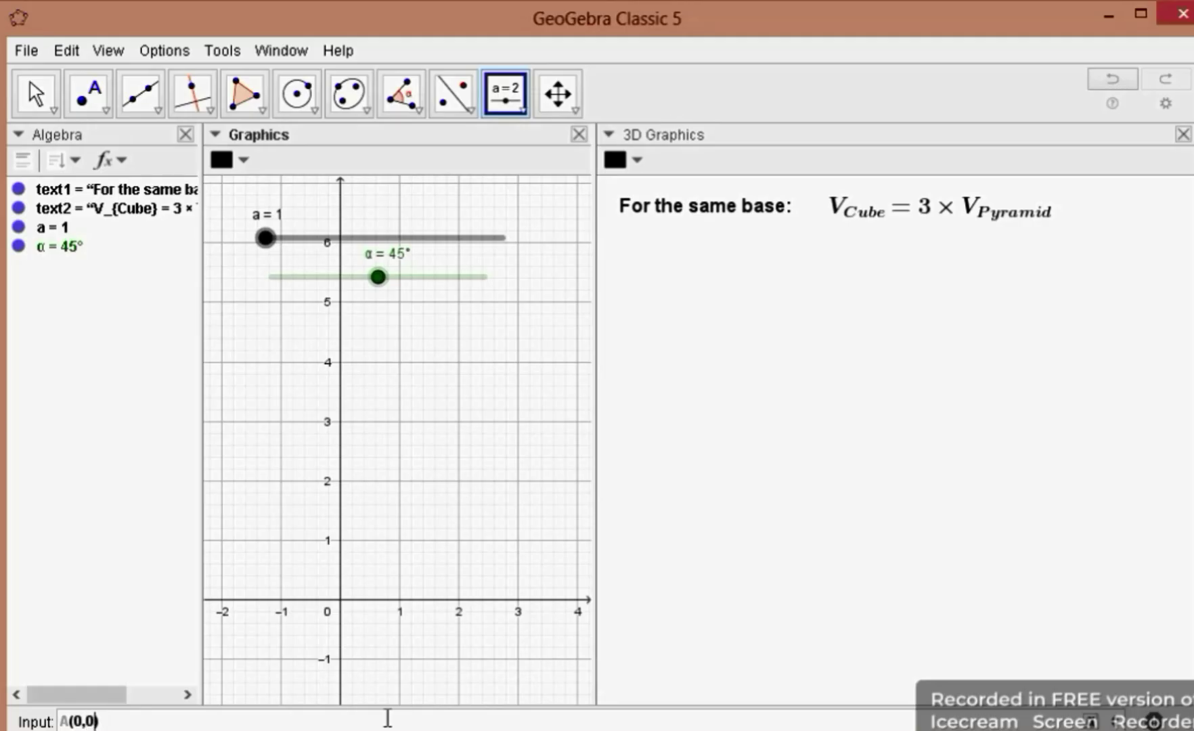
{"action": "type", "text": ",0"}
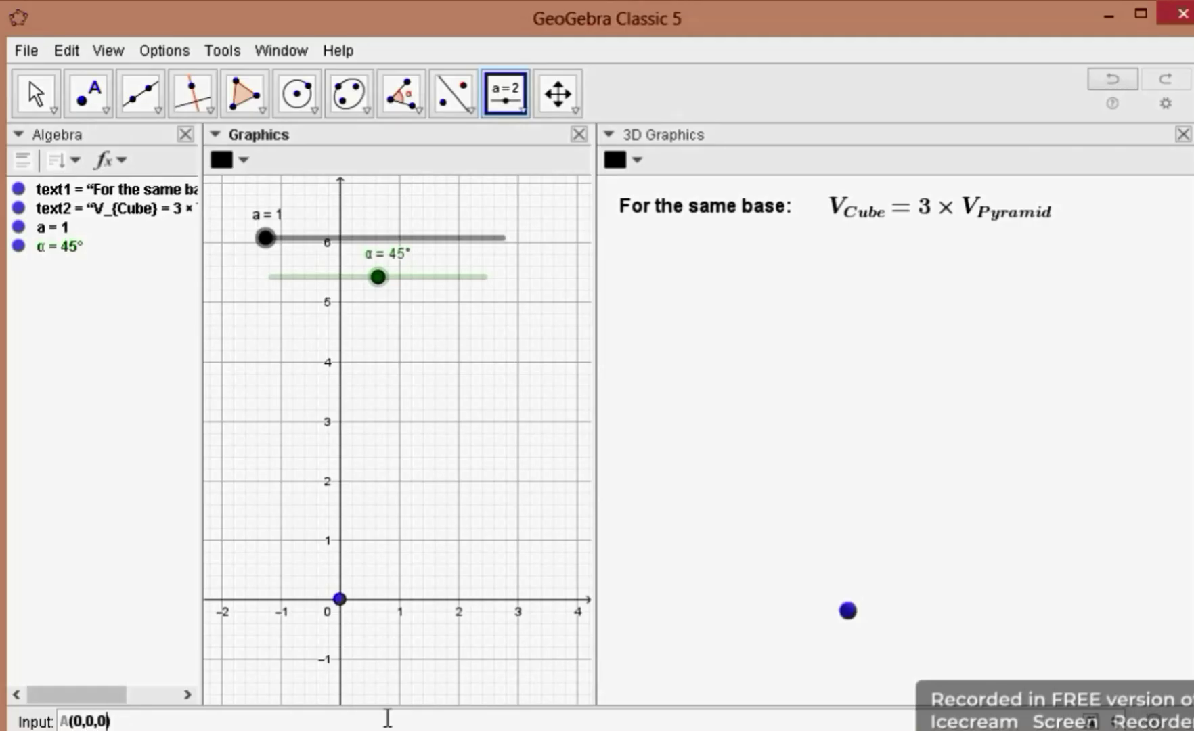
{"action": "key", "text": "Return"}
{"action": "type", "text": "B"}
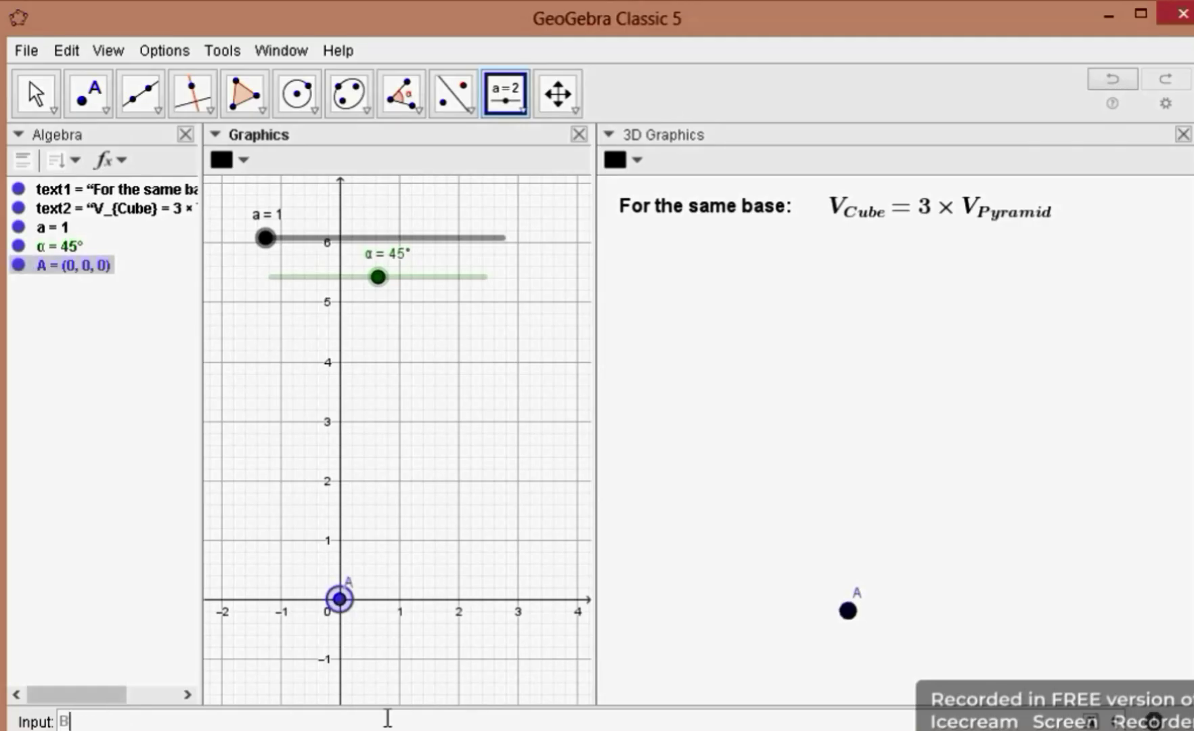
{"action": "type", "text": "(a"}
{"action": "type", "text": ",0,0"}
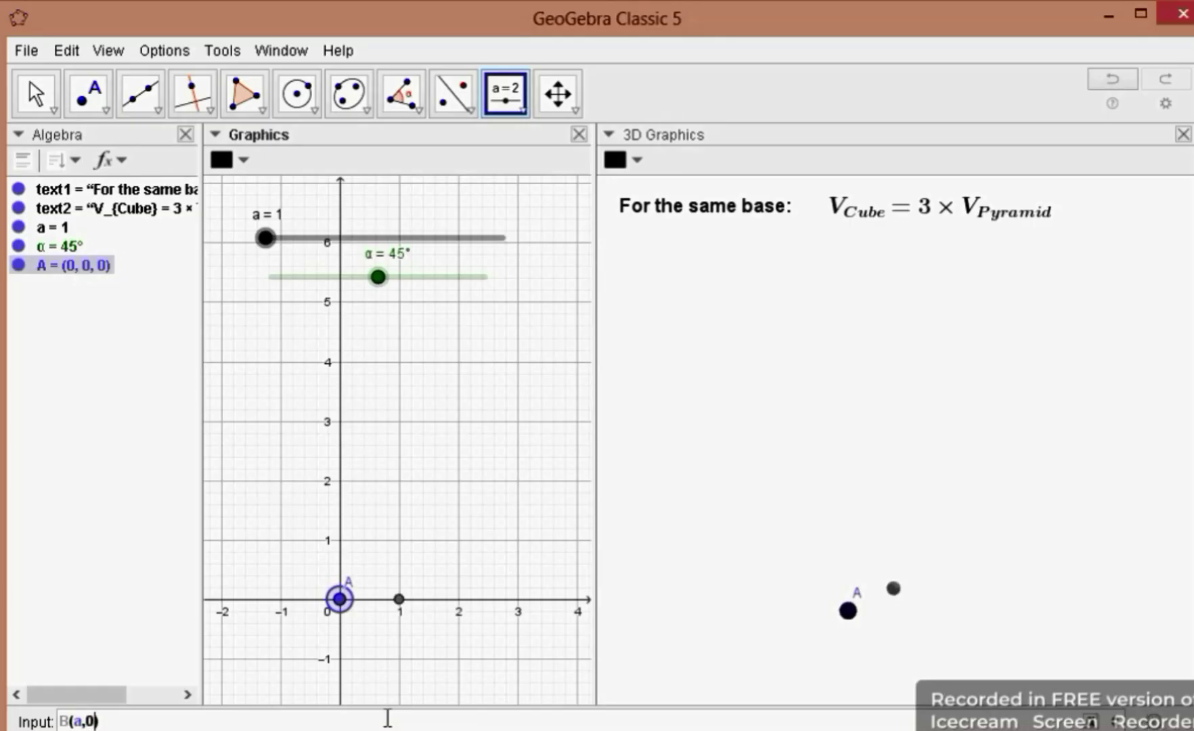
{"action": "key", "text": "Return"}
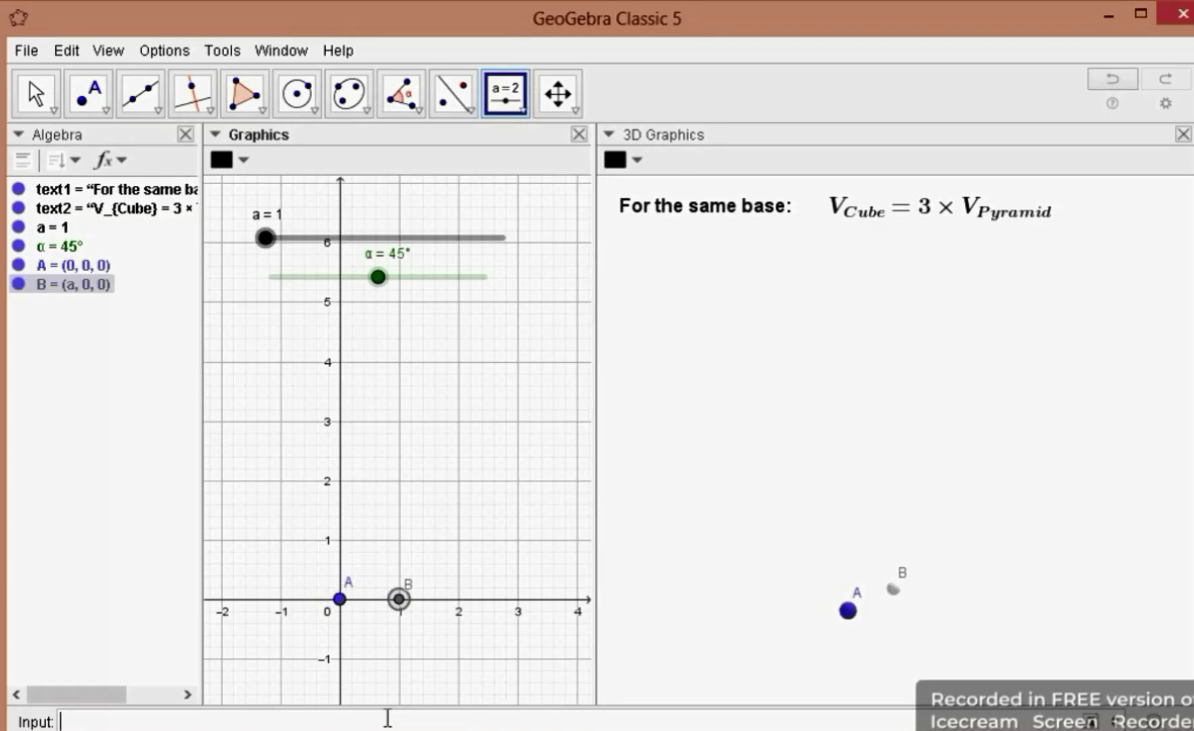
- Define the points C(0,a,0) and D = (a, a, 0)
{"action": "type", "text": "C(0,a,0"}
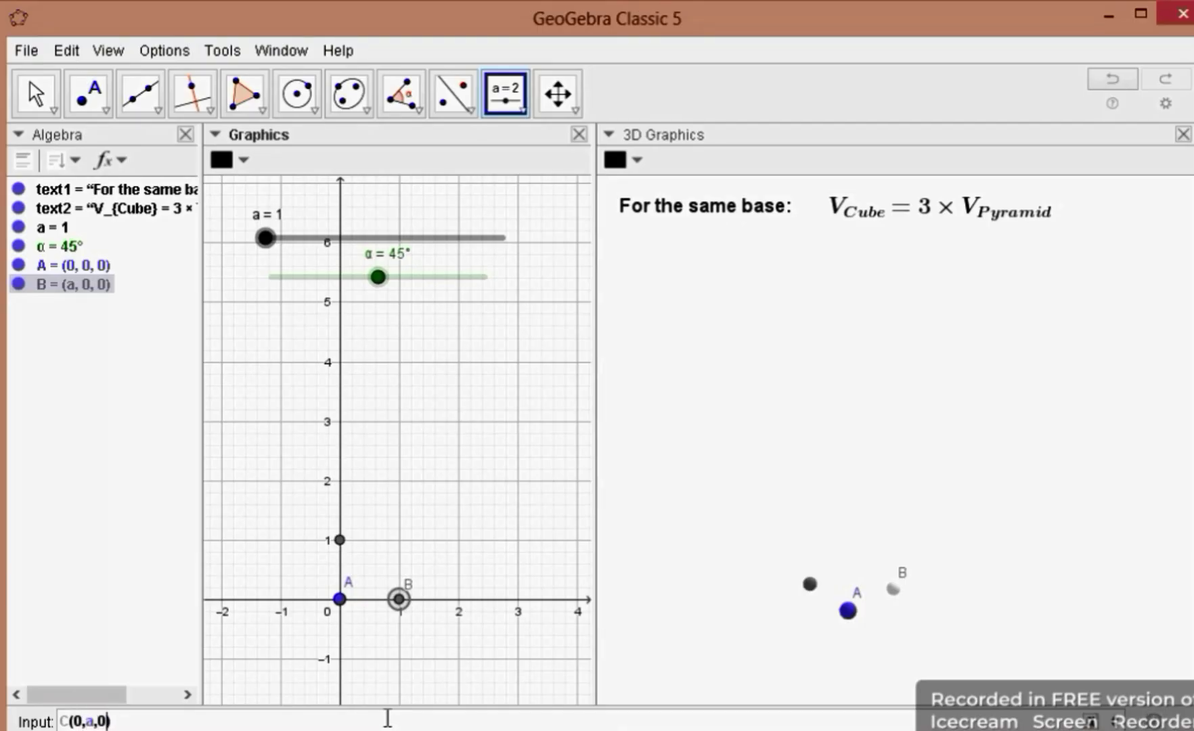
{"action": "key", "text": "Return"}
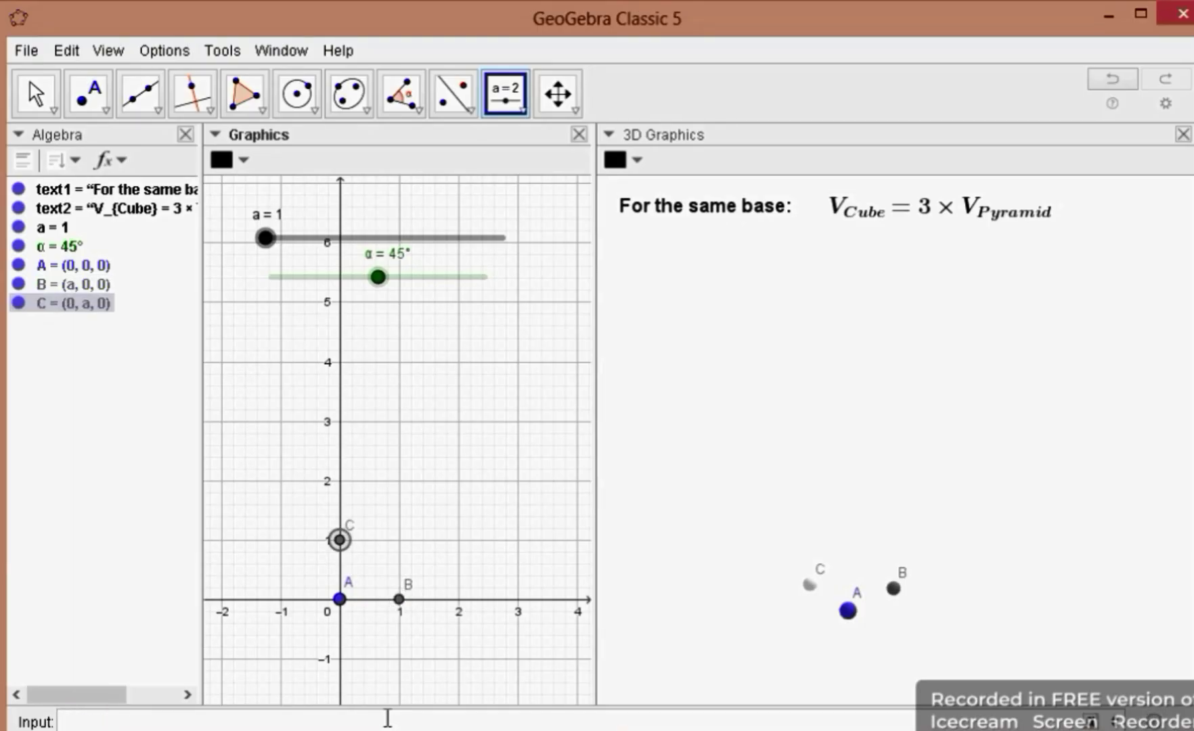
{"action": "type", "text": "D = ("}
{"action": "type", "text": "a, a, "}
{"action": "type", "text": "0"}
{"action": "key", "text": "Return"}
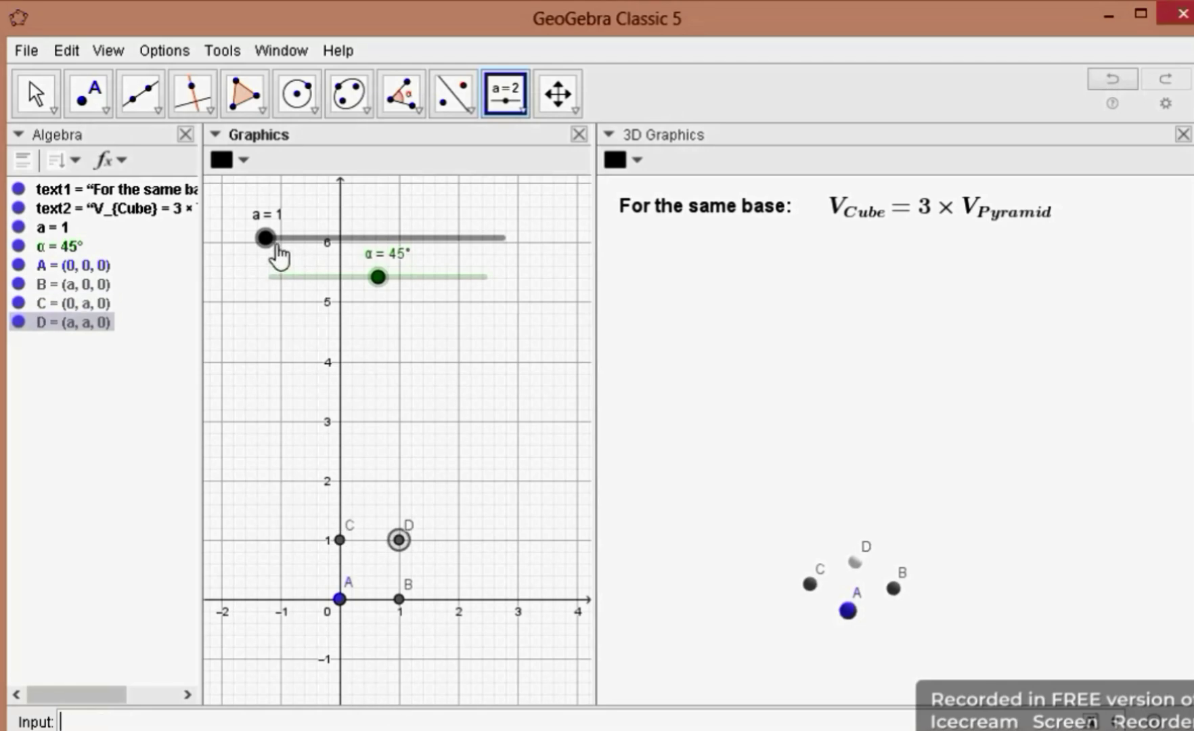
- Set slider a to 1.8, then move point A's label below the point and shift B's label slightly away from it
{"action": "left_click_drag", "start_coordinate": [266, 238], "coordinate": [312, 238]}
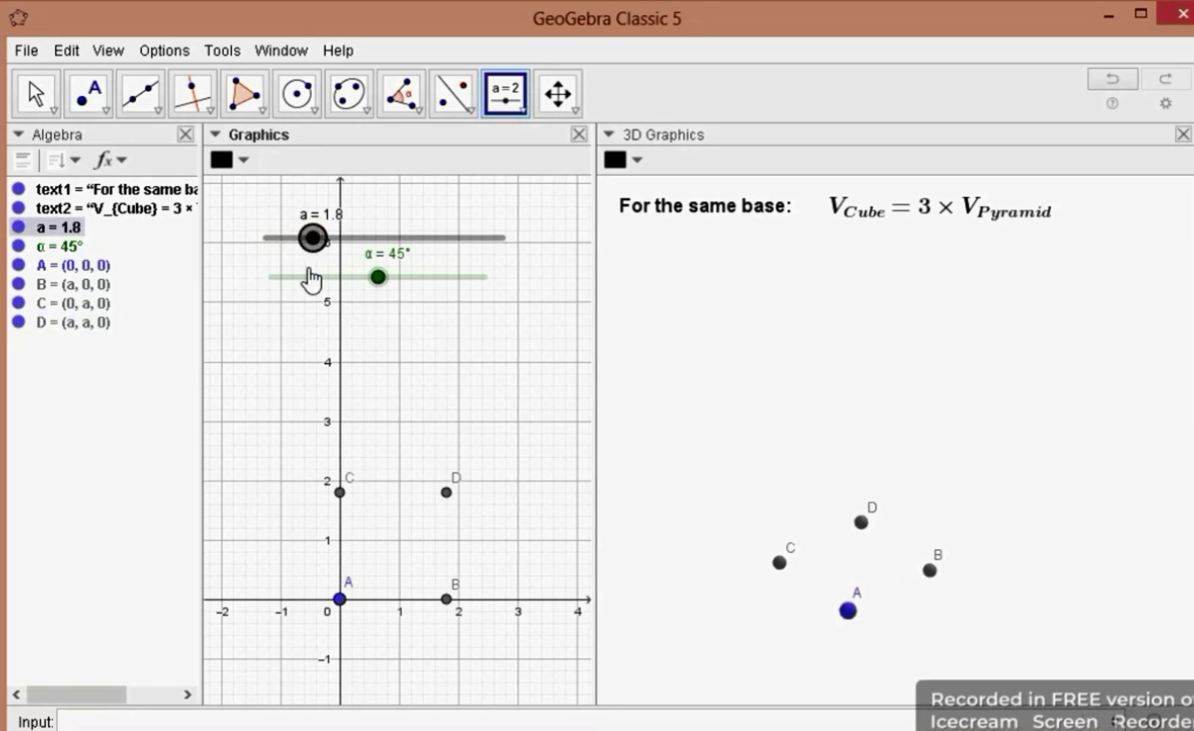
{"action": "left_click", "coordinate": [36, 95]}
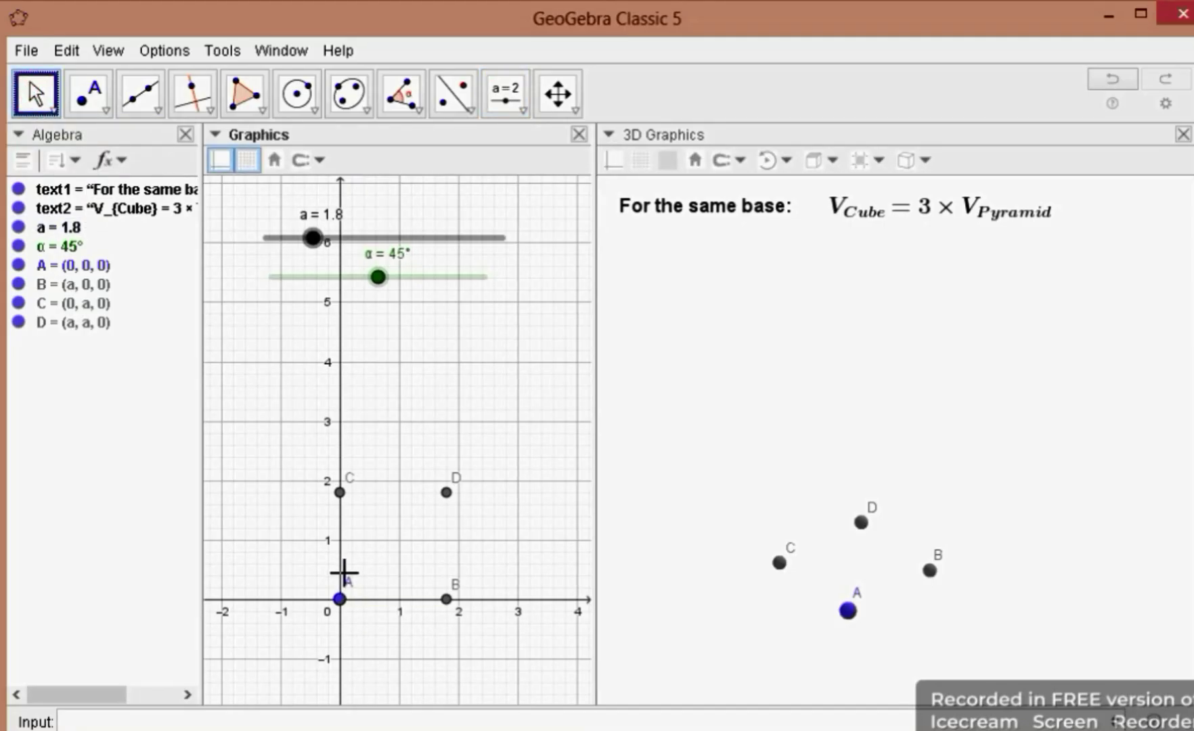
{"action": "left_click_drag", "start_coordinate": [344, 582], "coordinate": [354, 624]}
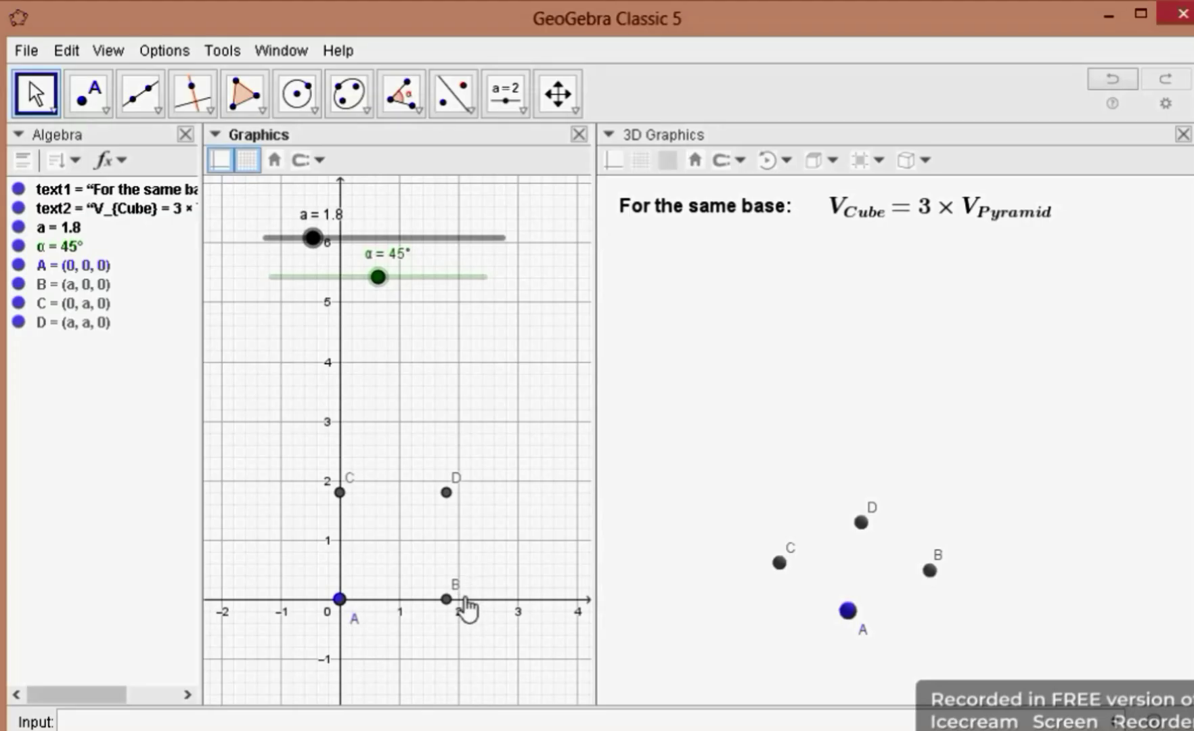
{"action": "left_click_drag", "start_coordinate": [457, 586], "coordinate": [465, 587]}
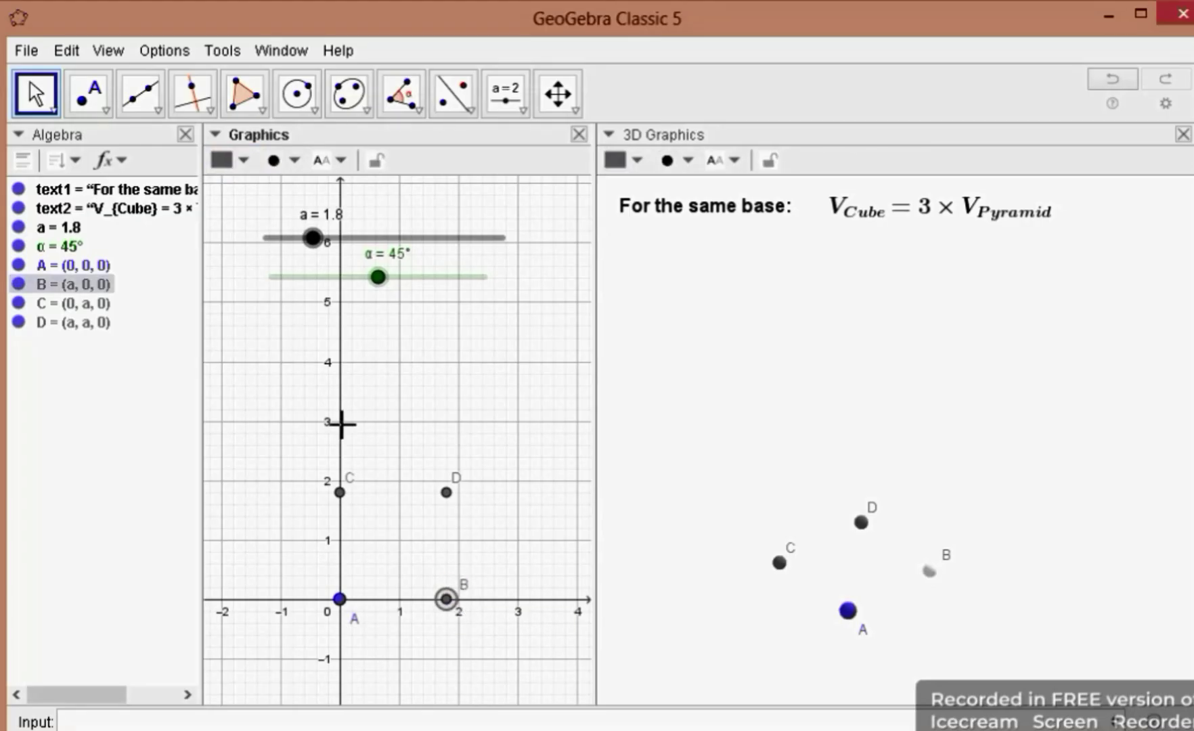
- Draw the square base as a polygon through points B, A, C and D
{"action": "left_click", "coordinate": [259, 108]}
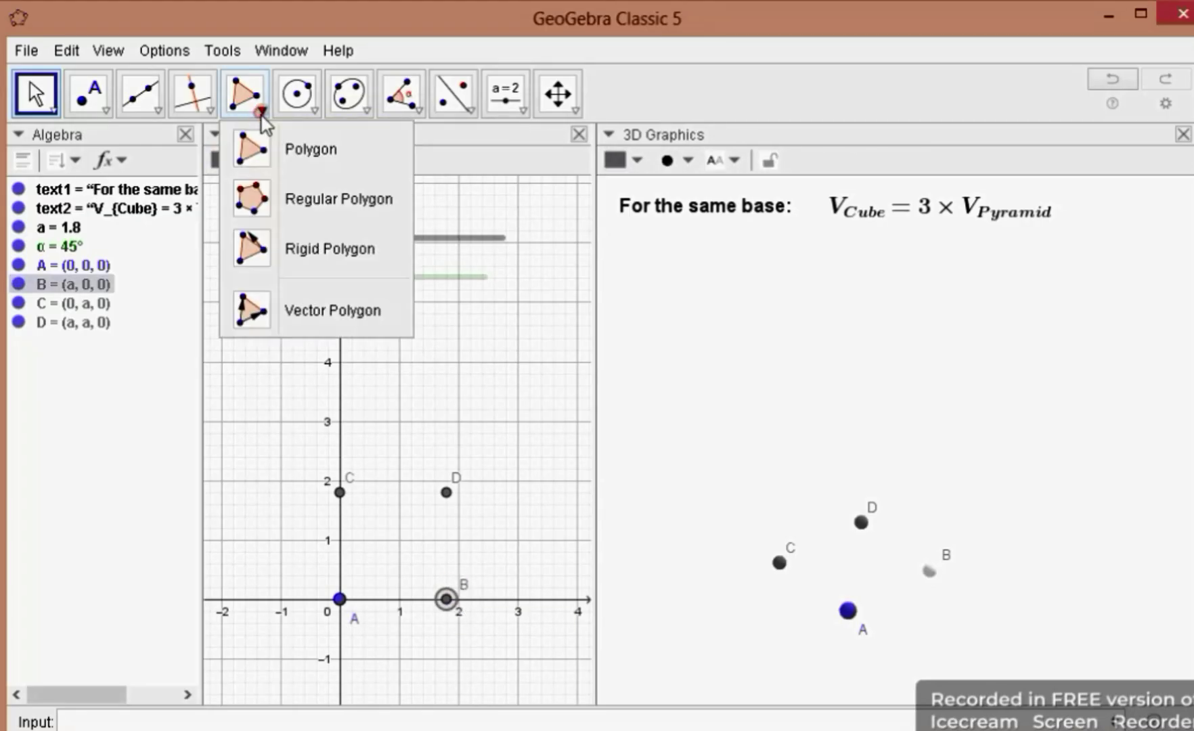
{"action": "left_click", "coordinate": [252, 138]}
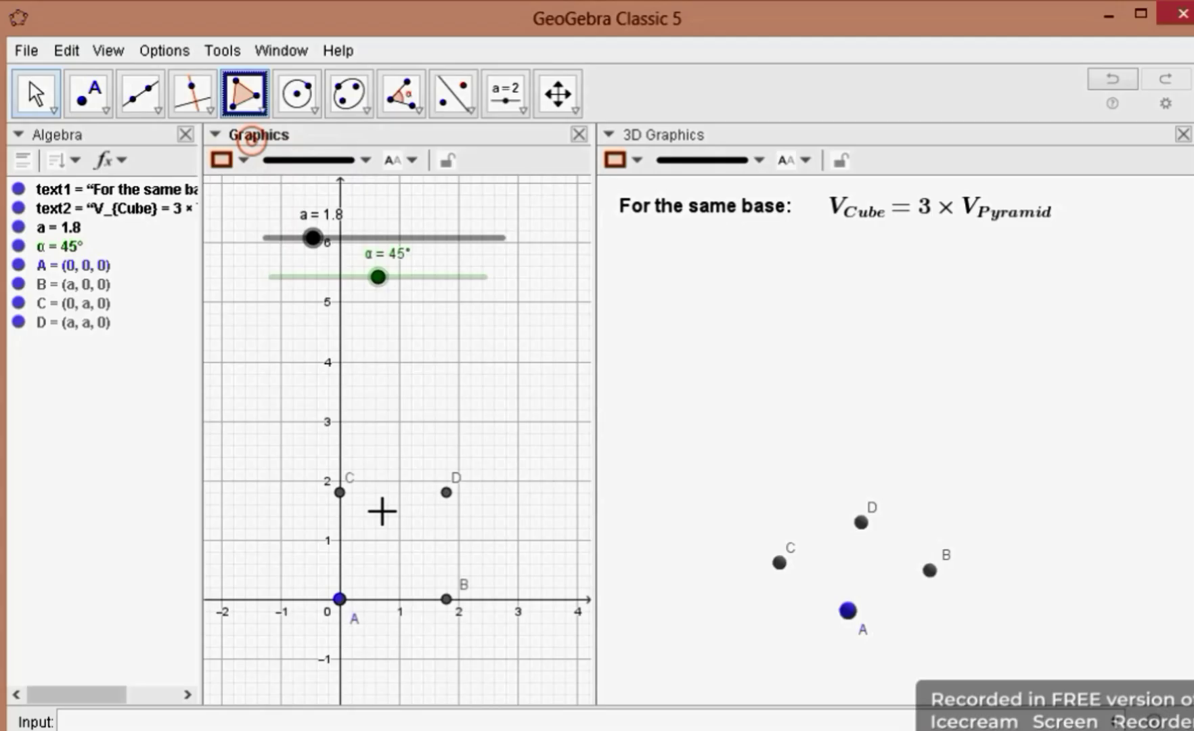
{"action": "left_click", "coordinate": [445, 599]}
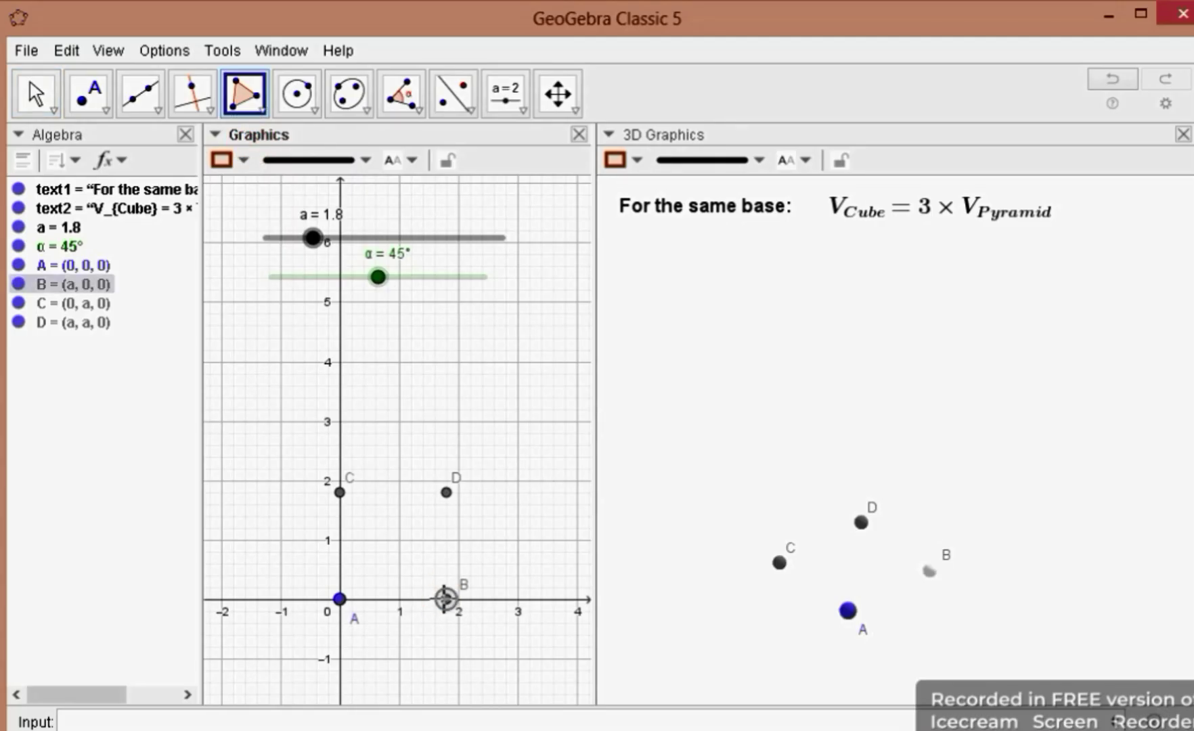
{"action": "left_click", "coordinate": [340, 598]}
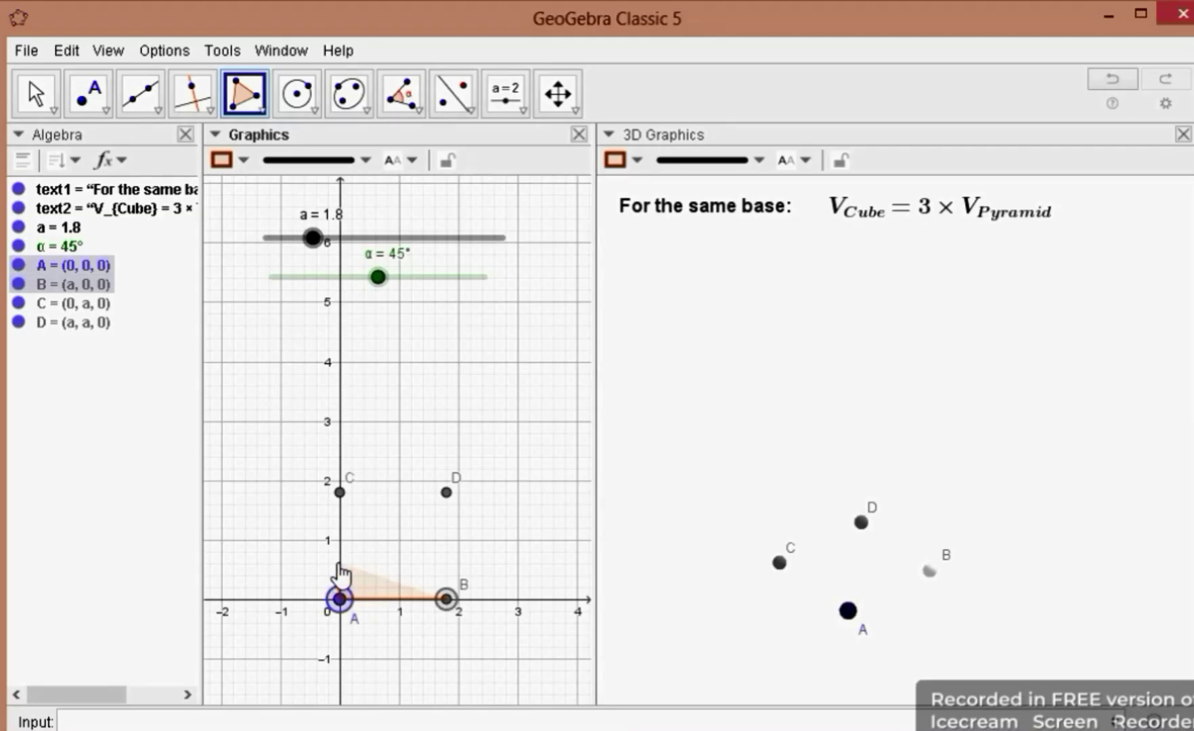
{"action": "left_click", "coordinate": [340, 493]}
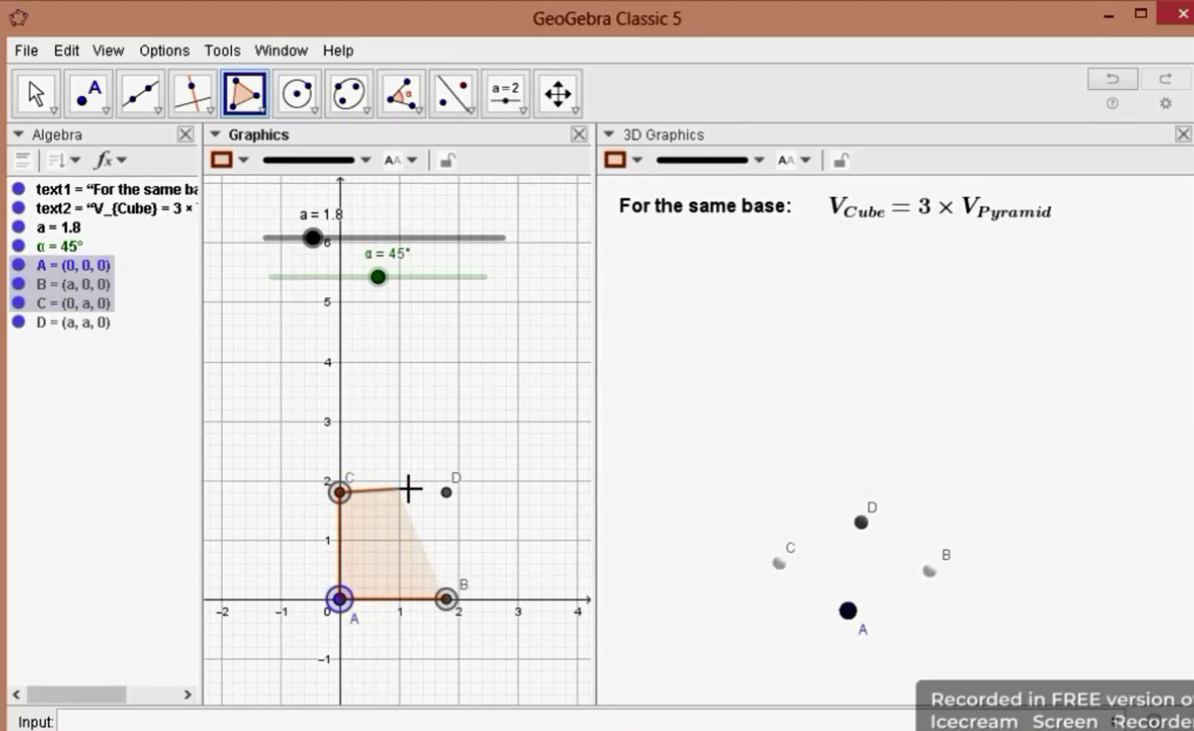
{"action": "left_click", "coordinate": [446, 493]}
{"action": "left_click", "coordinate": [446, 598]}
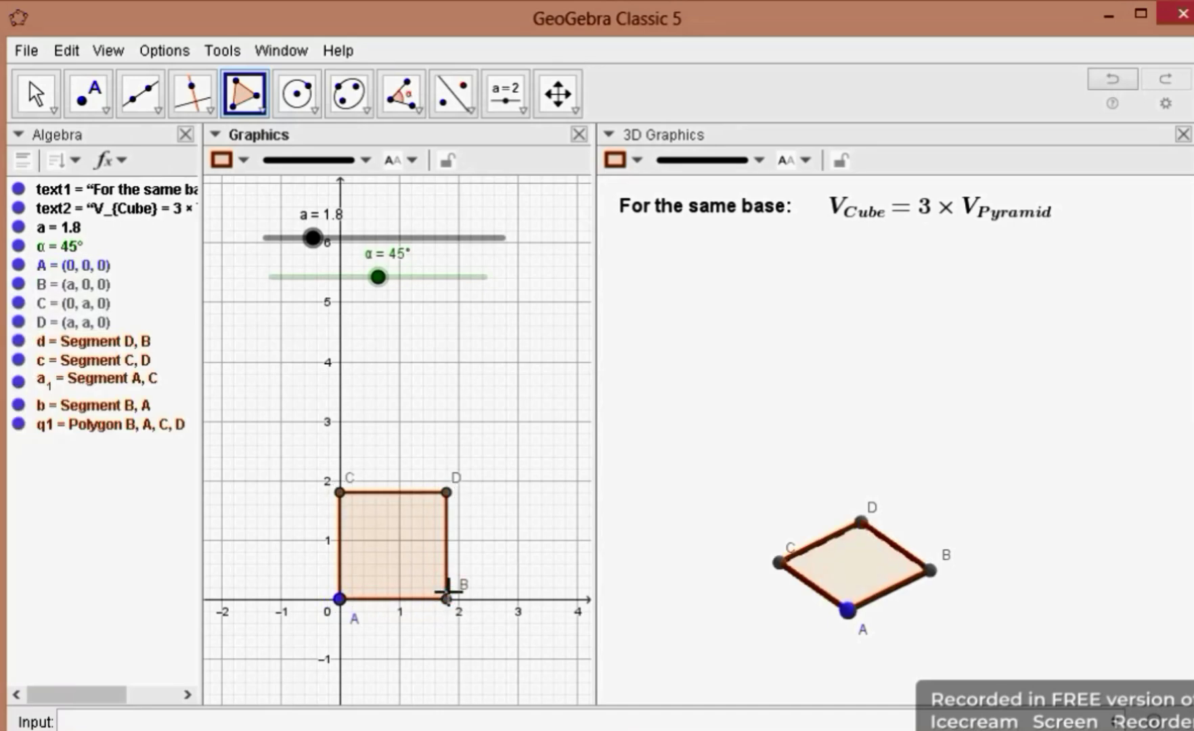
- Extrude the square base to a prism with altitude a in the 3D view to form the cube
{"action": "left_click", "coordinate": [761, 364]}
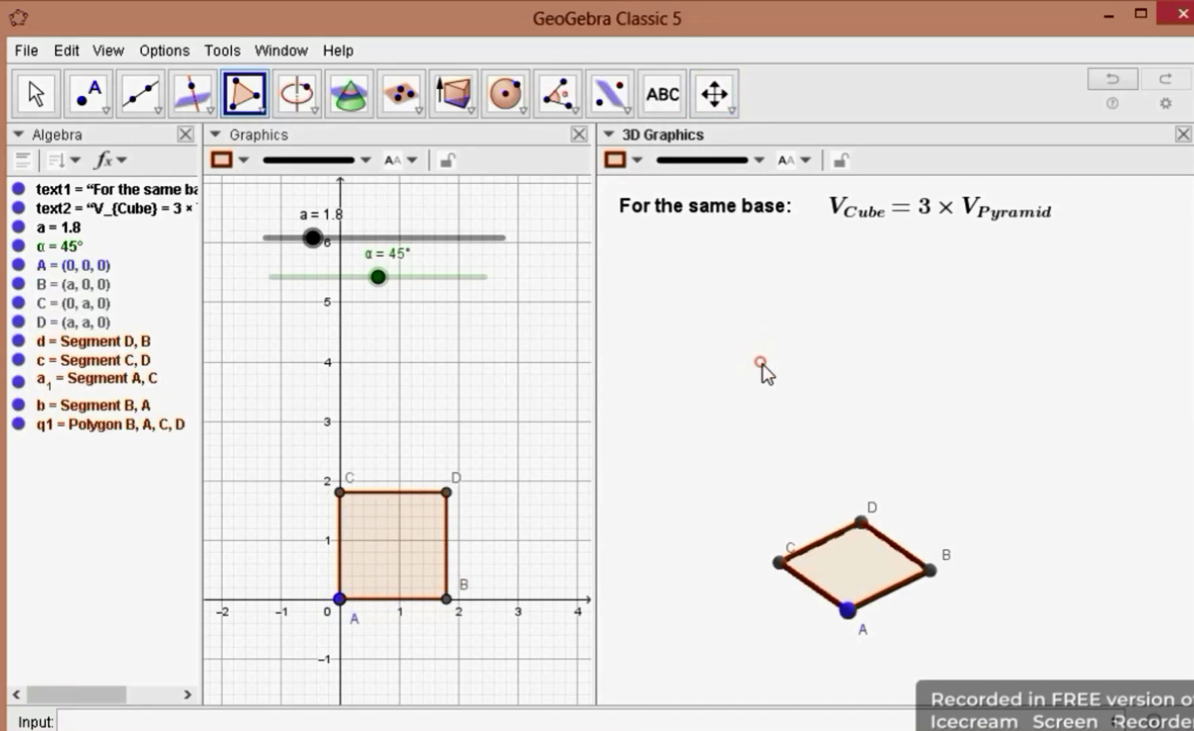
{"action": "left_click", "coordinate": [472, 108]}
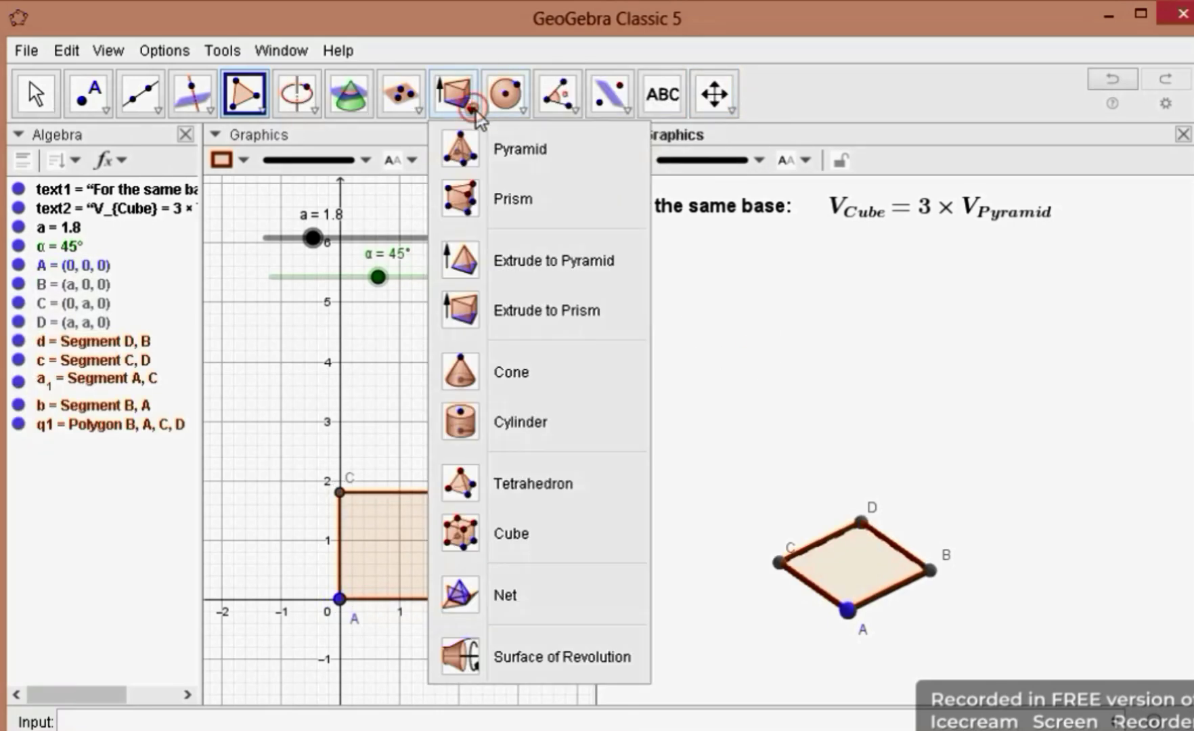
{"action": "left_click", "coordinate": [471, 298]}
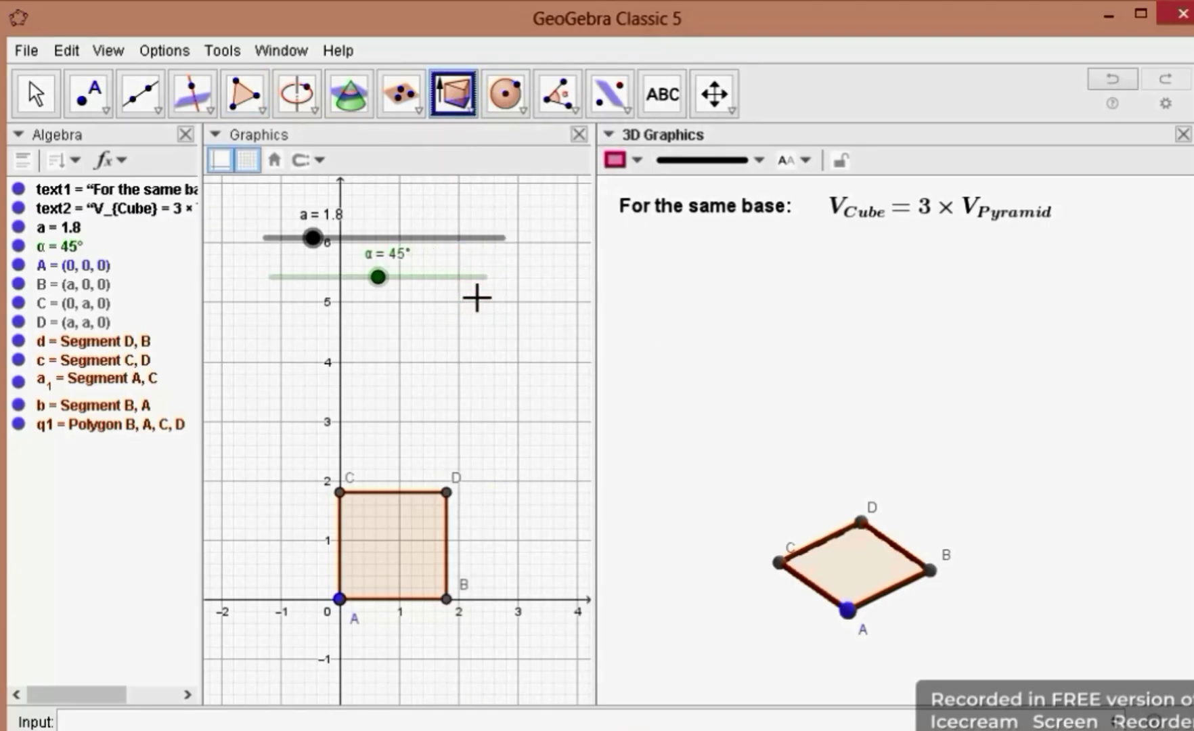
{"action": "left_click", "coordinate": [855, 568]}
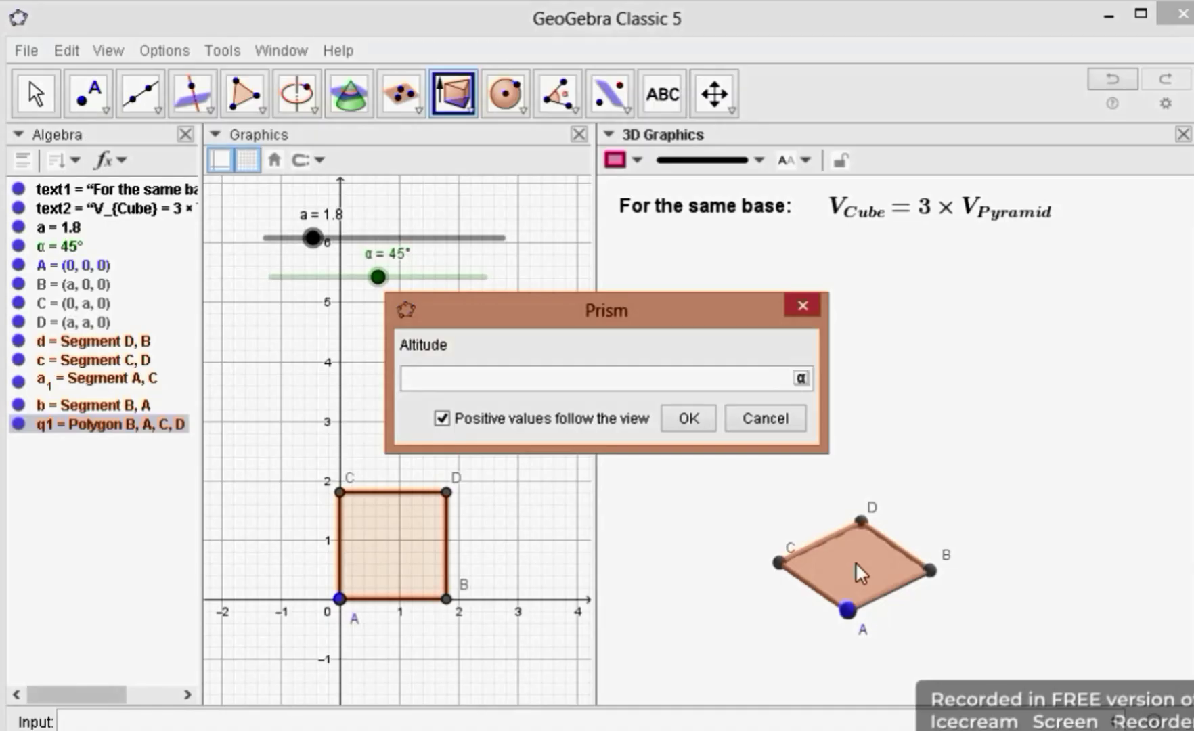
{"action": "type", "text": "a"}
{"action": "left_click", "coordinate": [694, 418]}
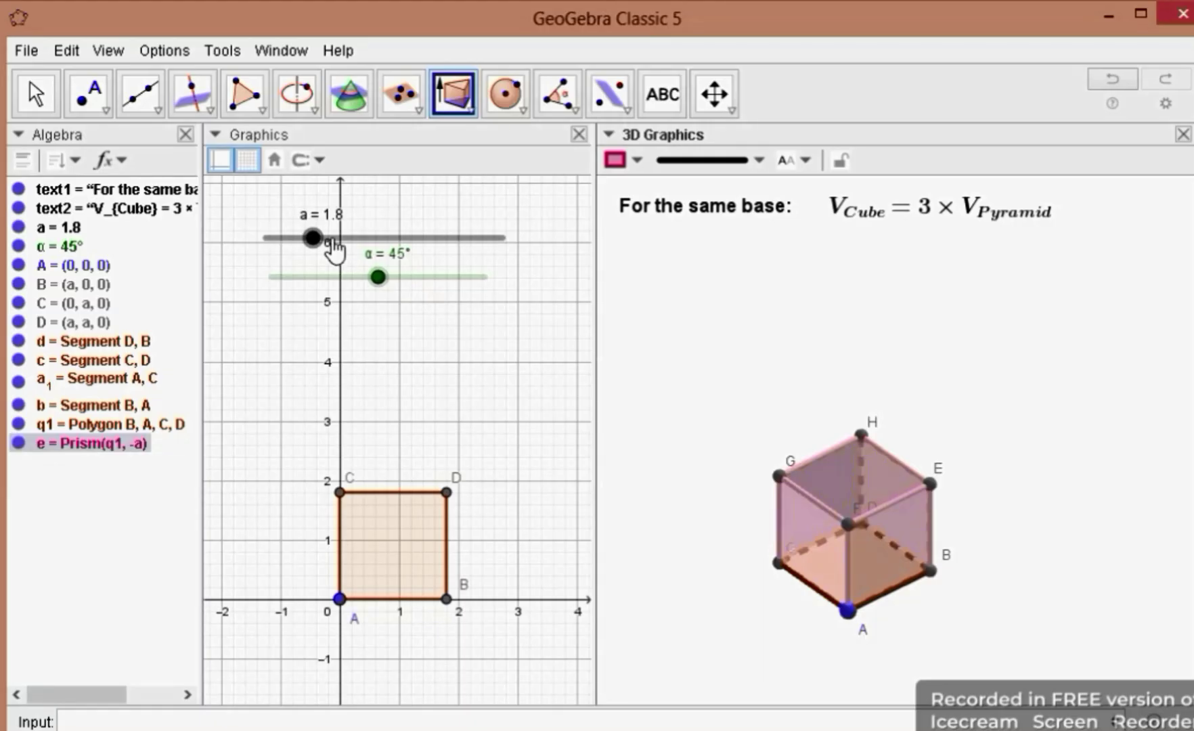
- Set slider a to 2.7 and create a pyramid inside the cube with base faceABEF and apex H
{"action": "left_click_drag", "start_coordinate": [313, 237], "coordinate": [366, 238]}
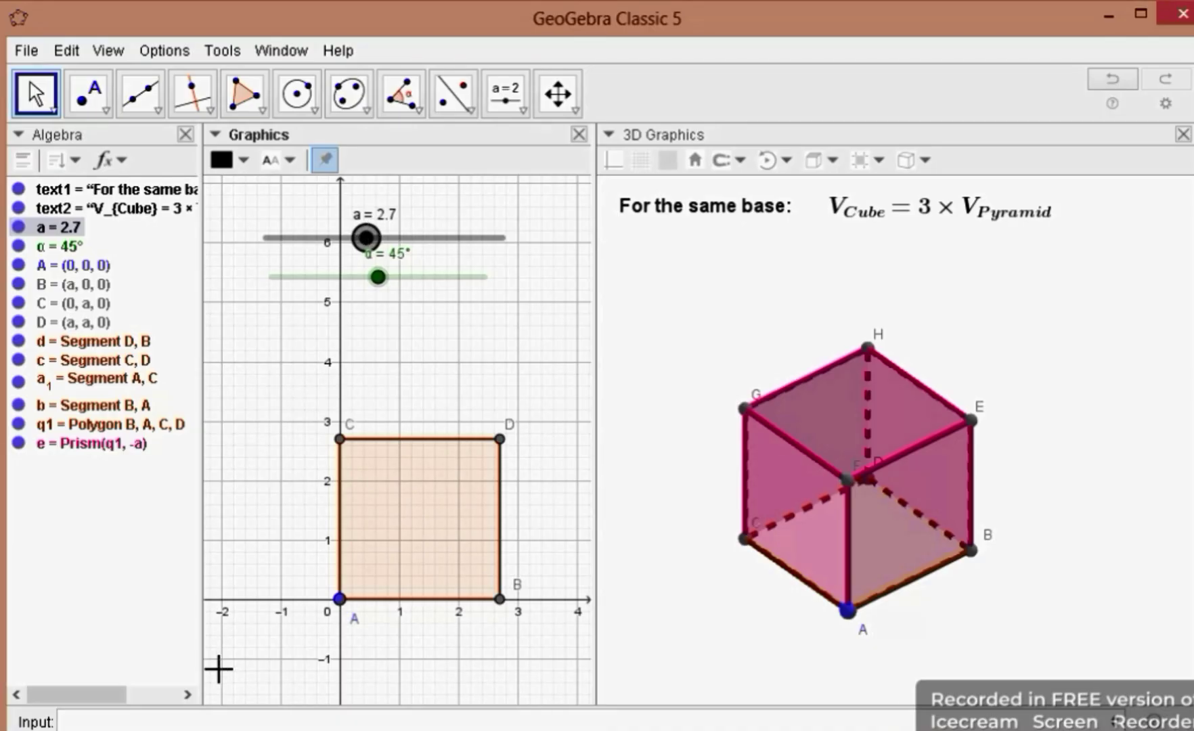
{"action": "left_click", "coordinate": [217, 722]}
{"action": "type", "text": "Pyram"}
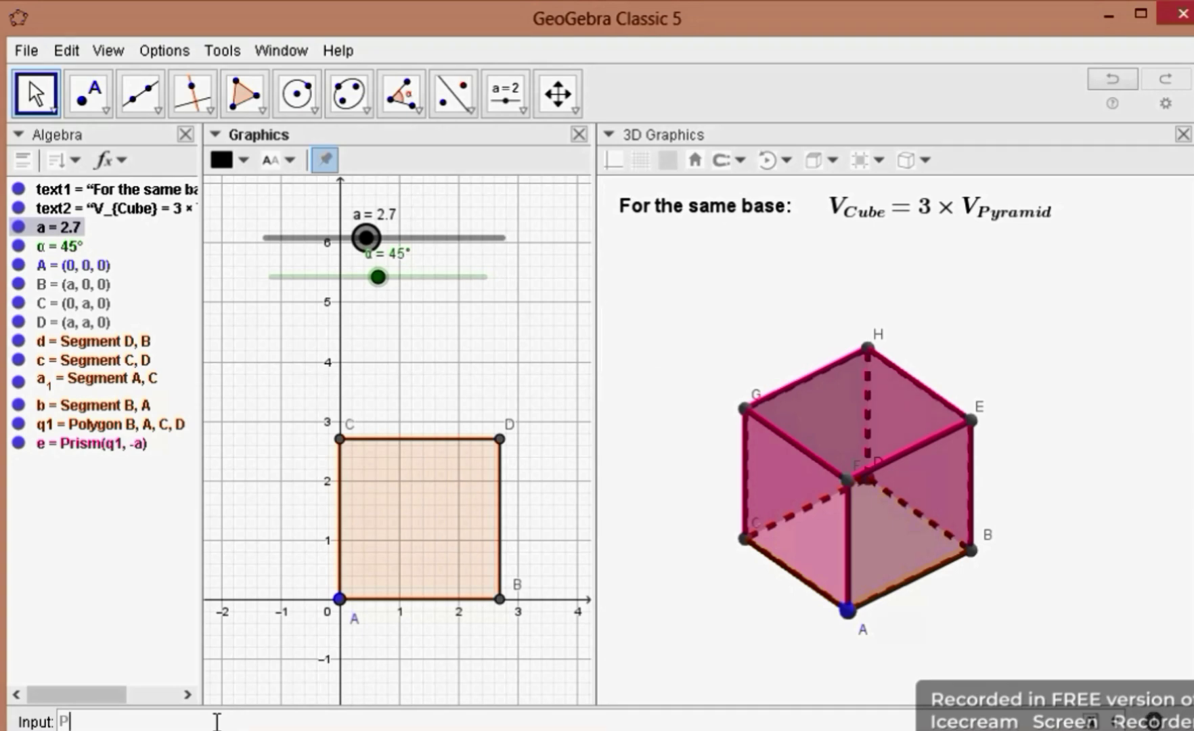
{"action": "type", "text": "id"}
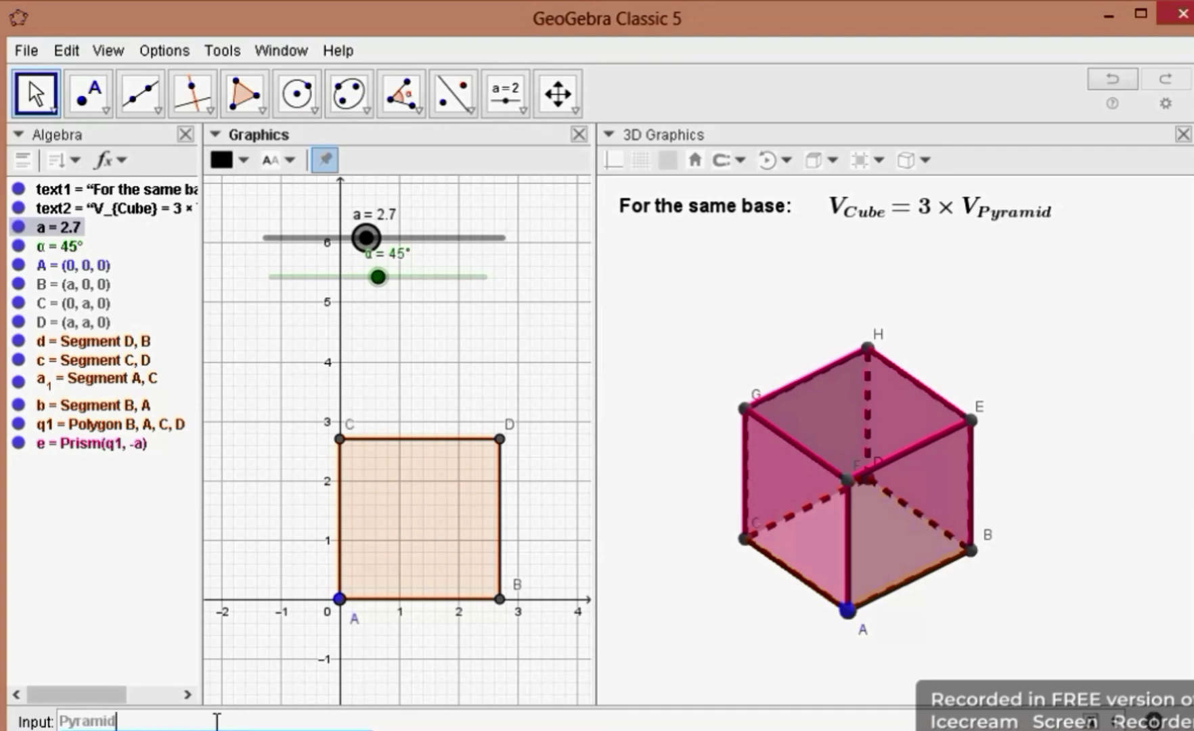
{"action": "key", "text": "Return"}
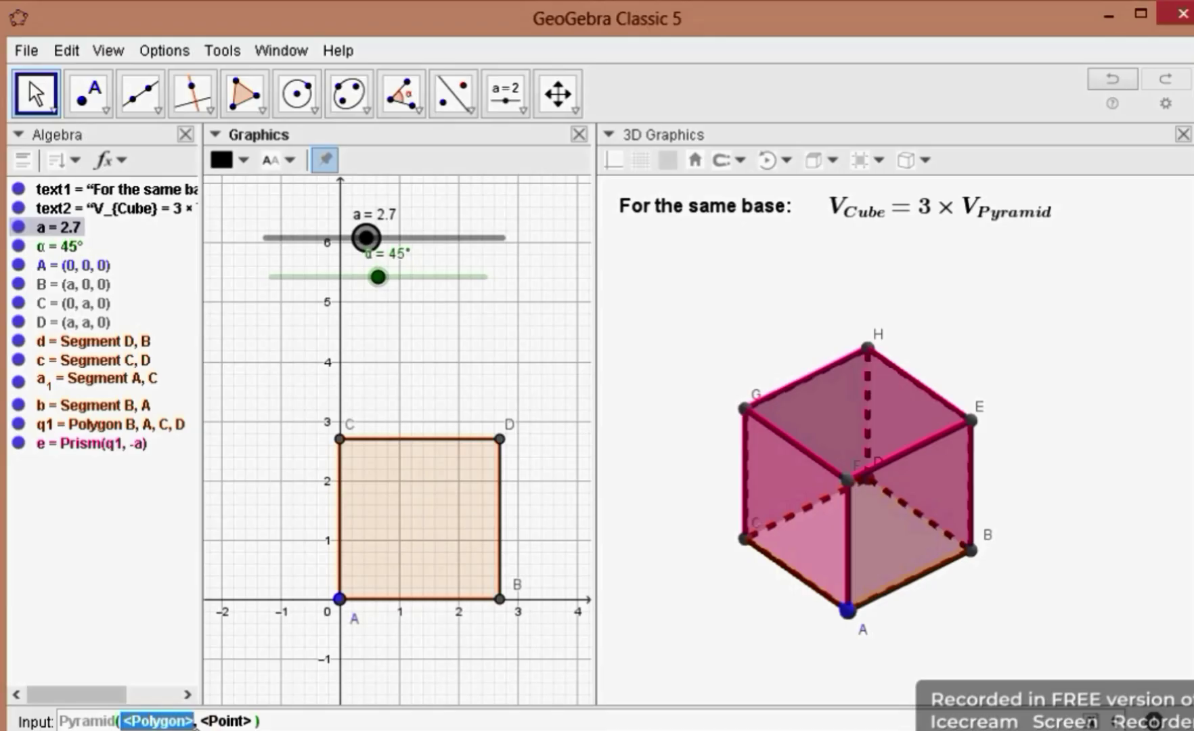
{"action": "type", "text": "face"}
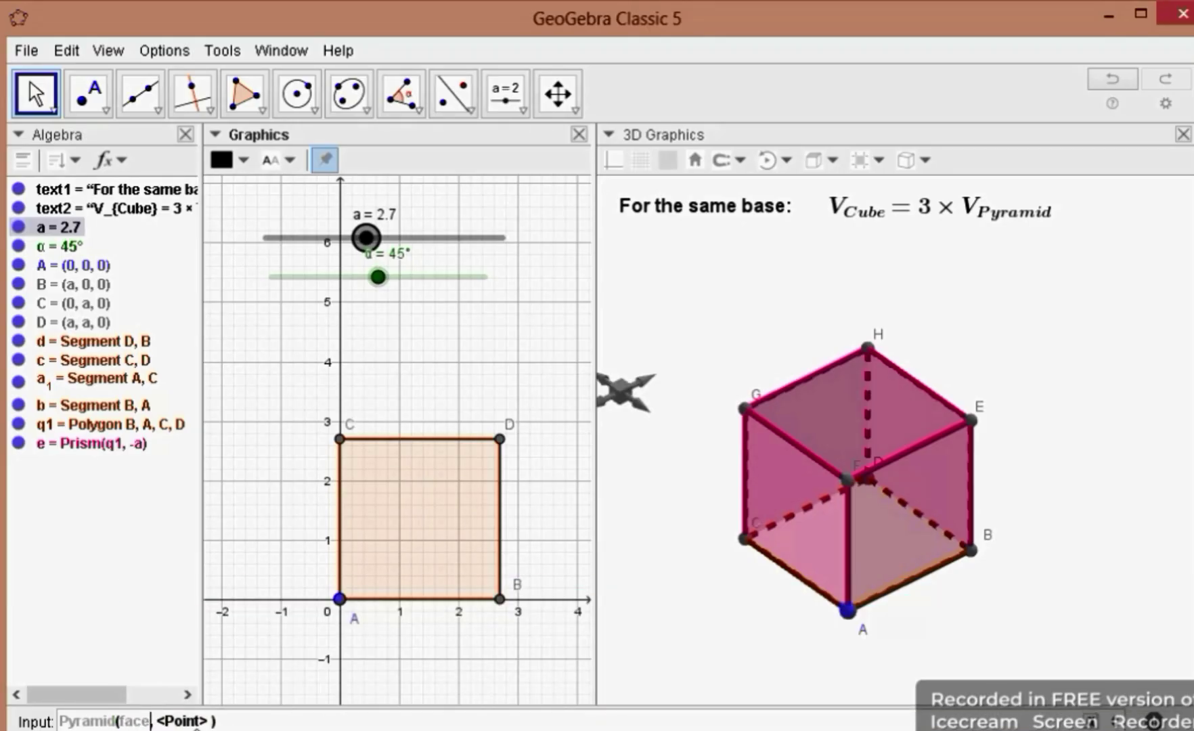
{"action": "type", "text": "ABE"}
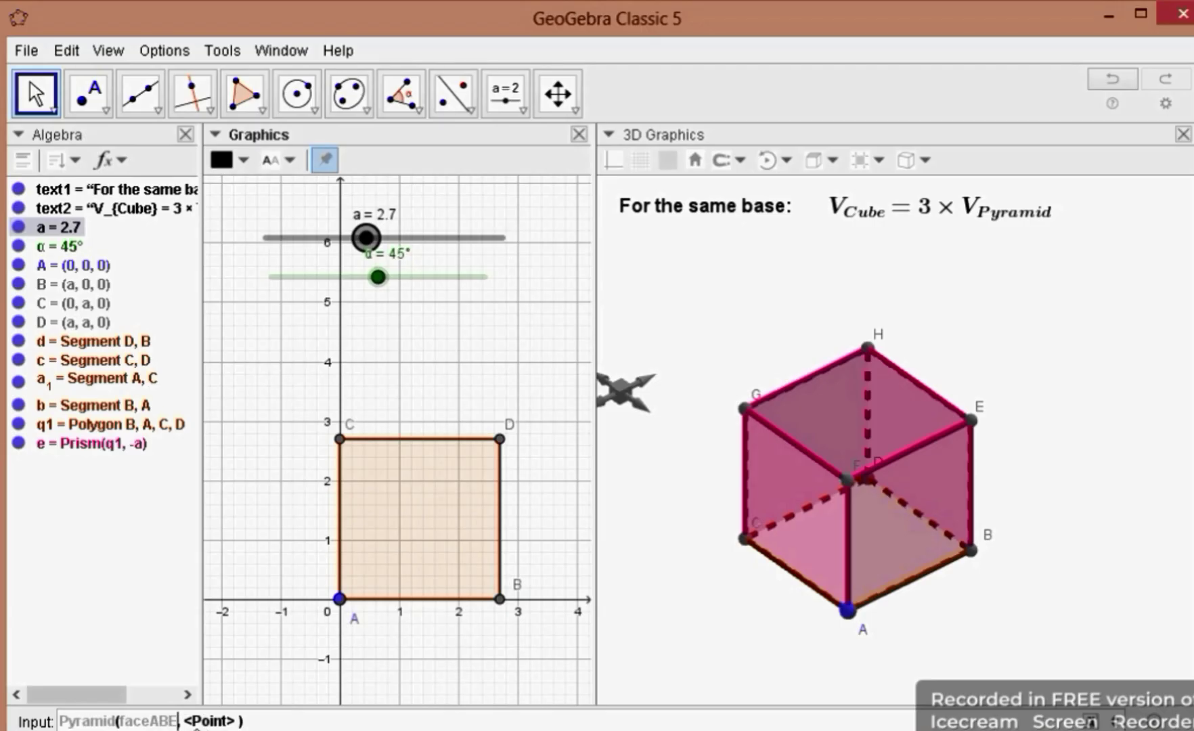
{"action": "type", "text": "F"}
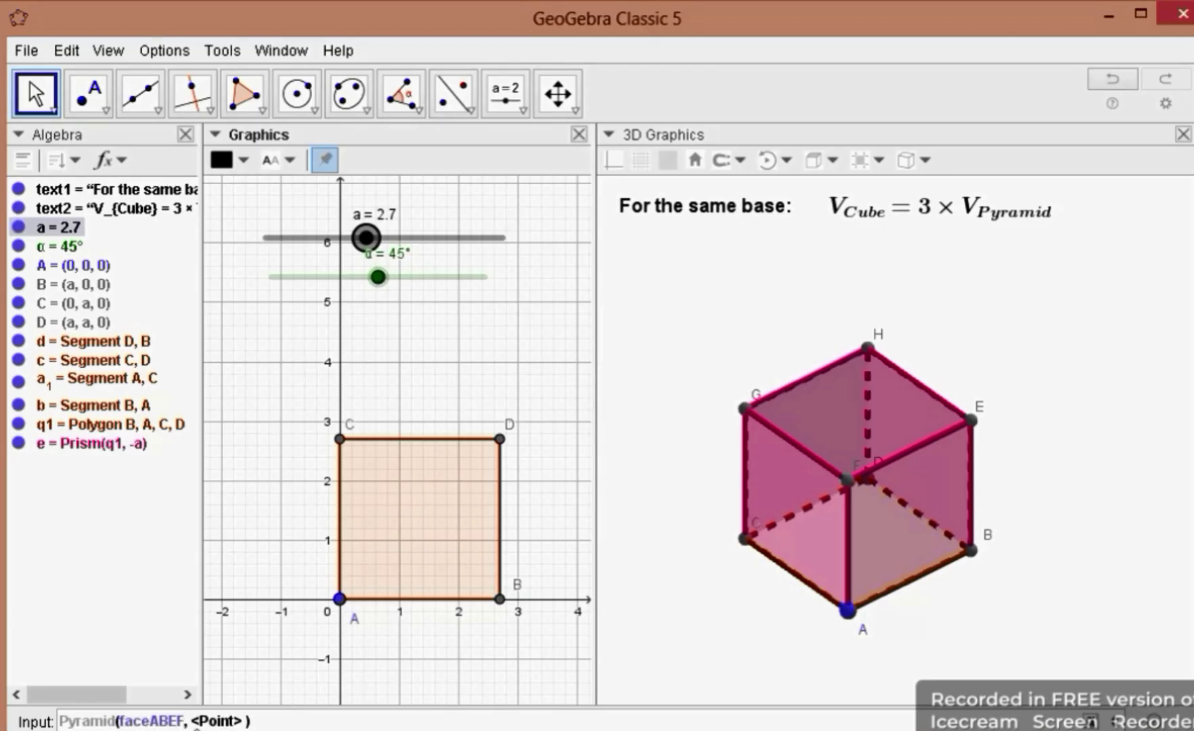
{"action": "left_click", "coordinate": [195, 726]}
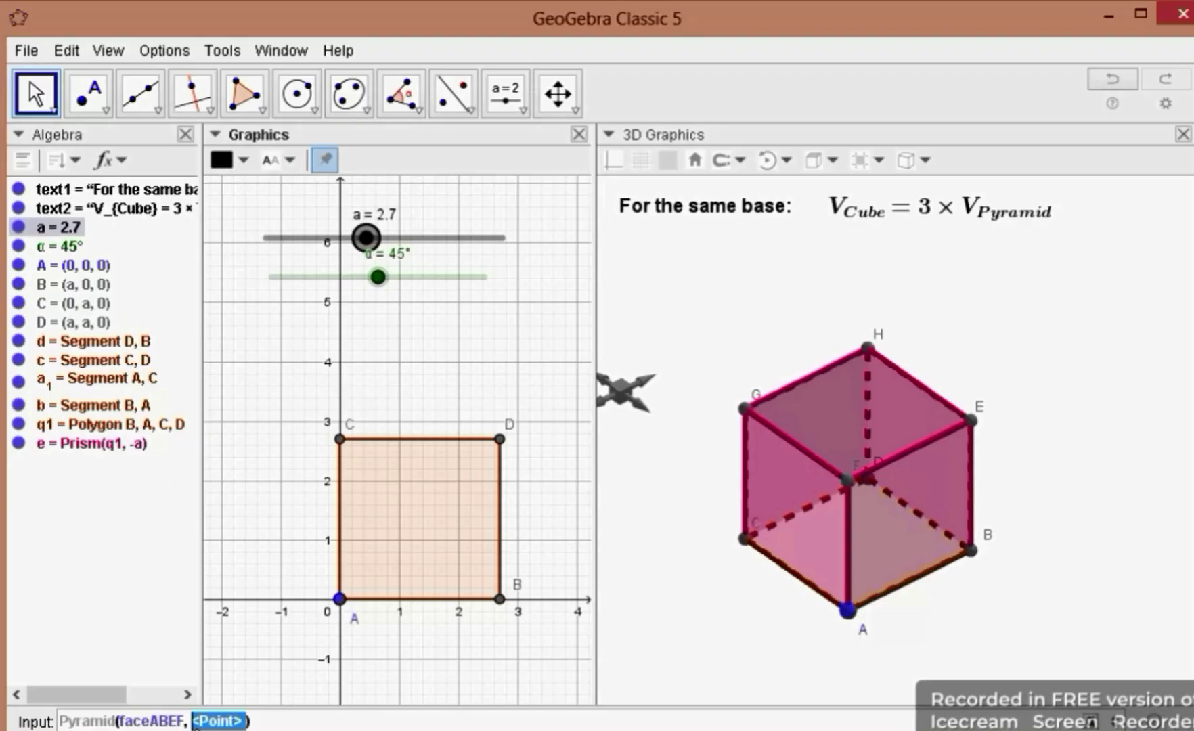
{"action": "type", "text": "H"}
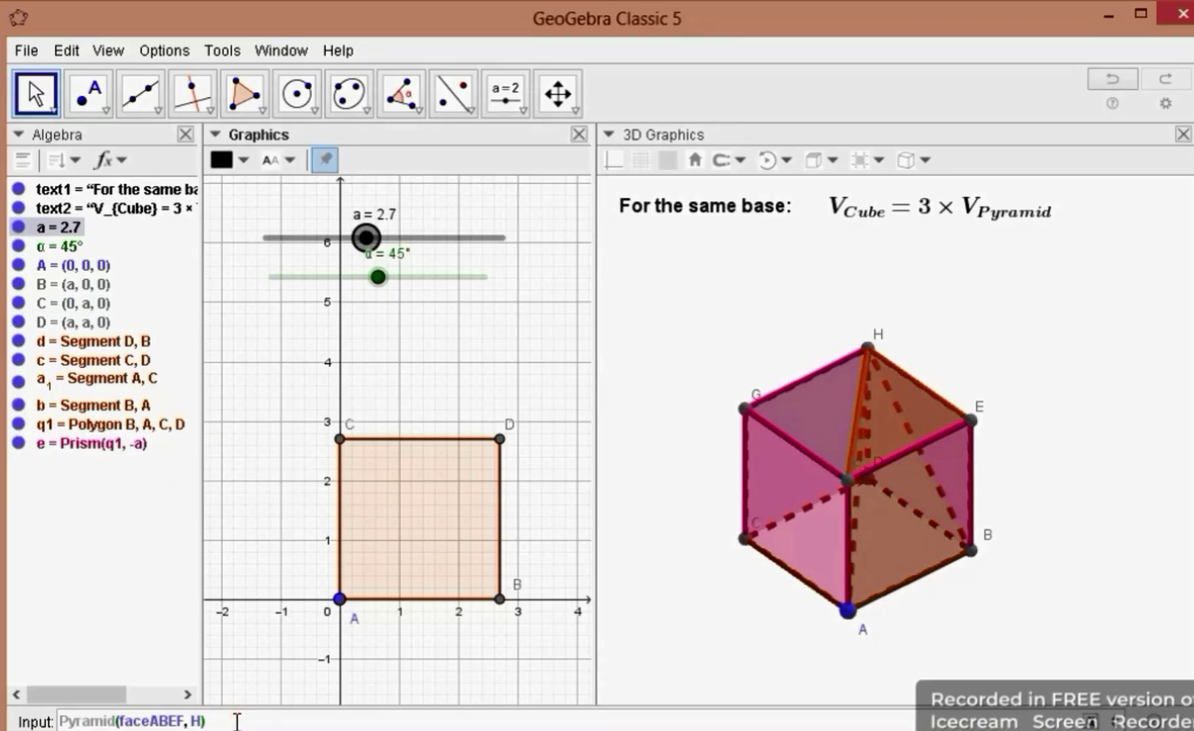
{"action": "key", "text": "Return"}
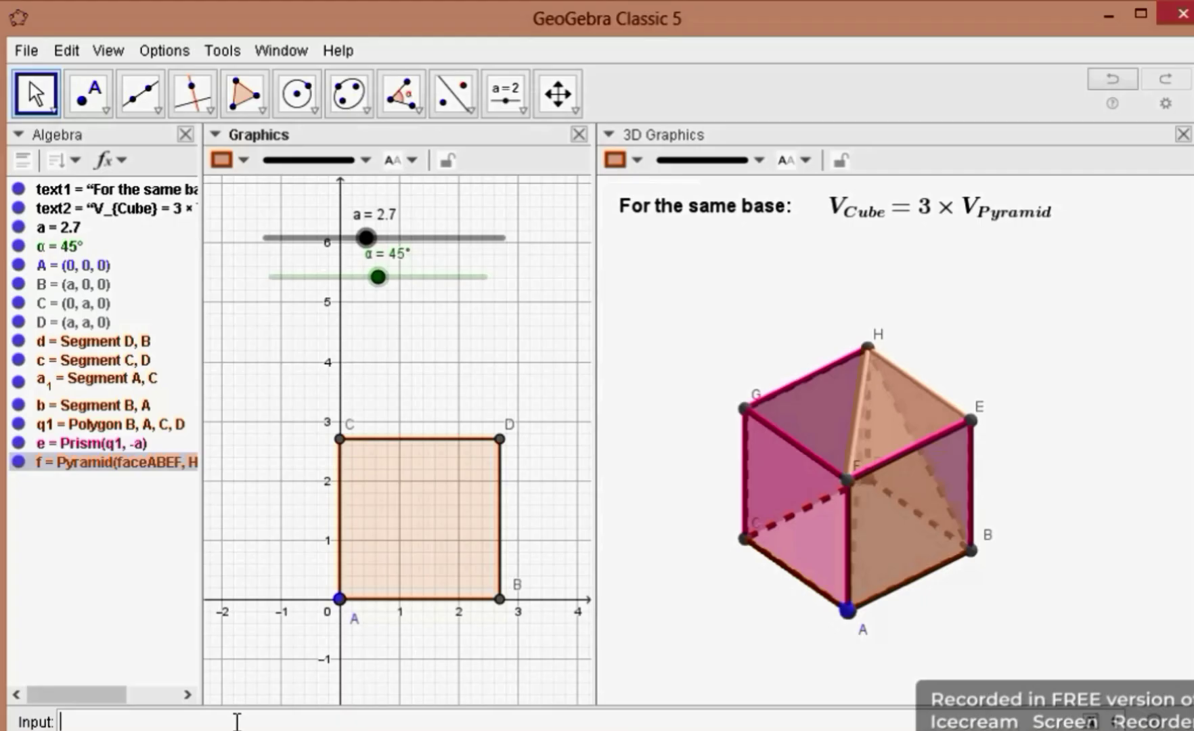
- Rotate pyramid f by angle α about the axis Segment(A, B)
{"action": "type", "text": "Rotate"}
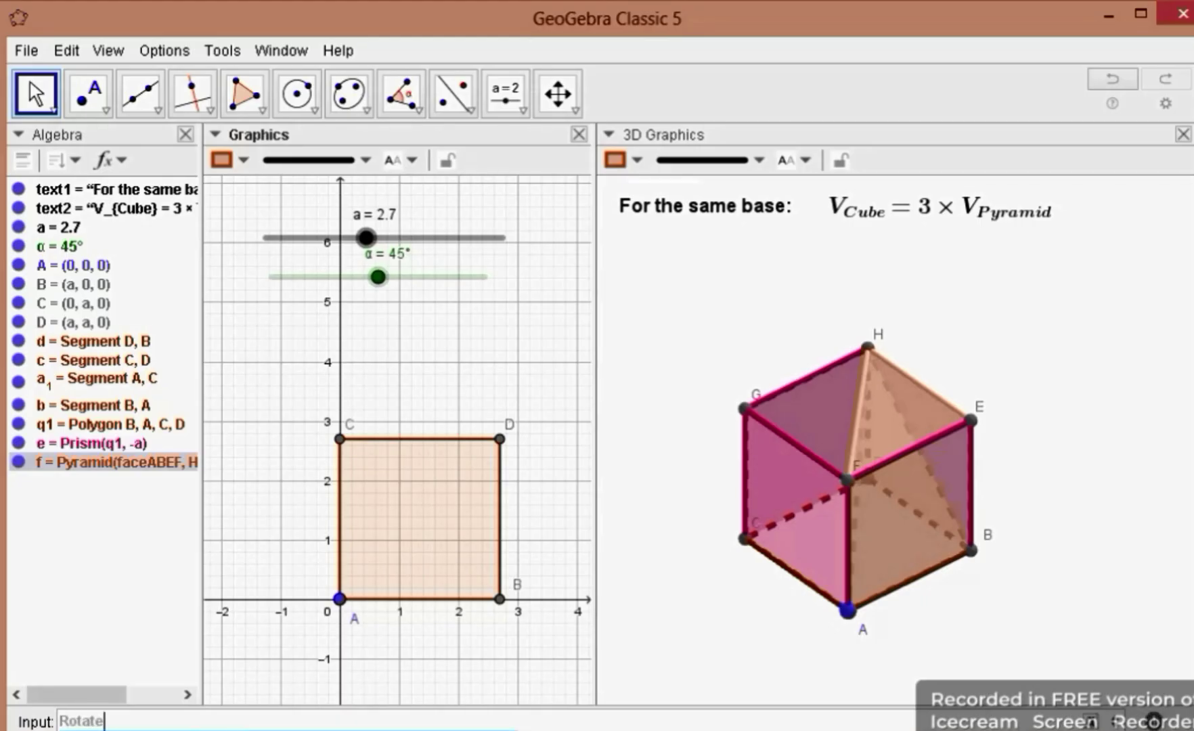
{"action": "key", "text": "Return"}
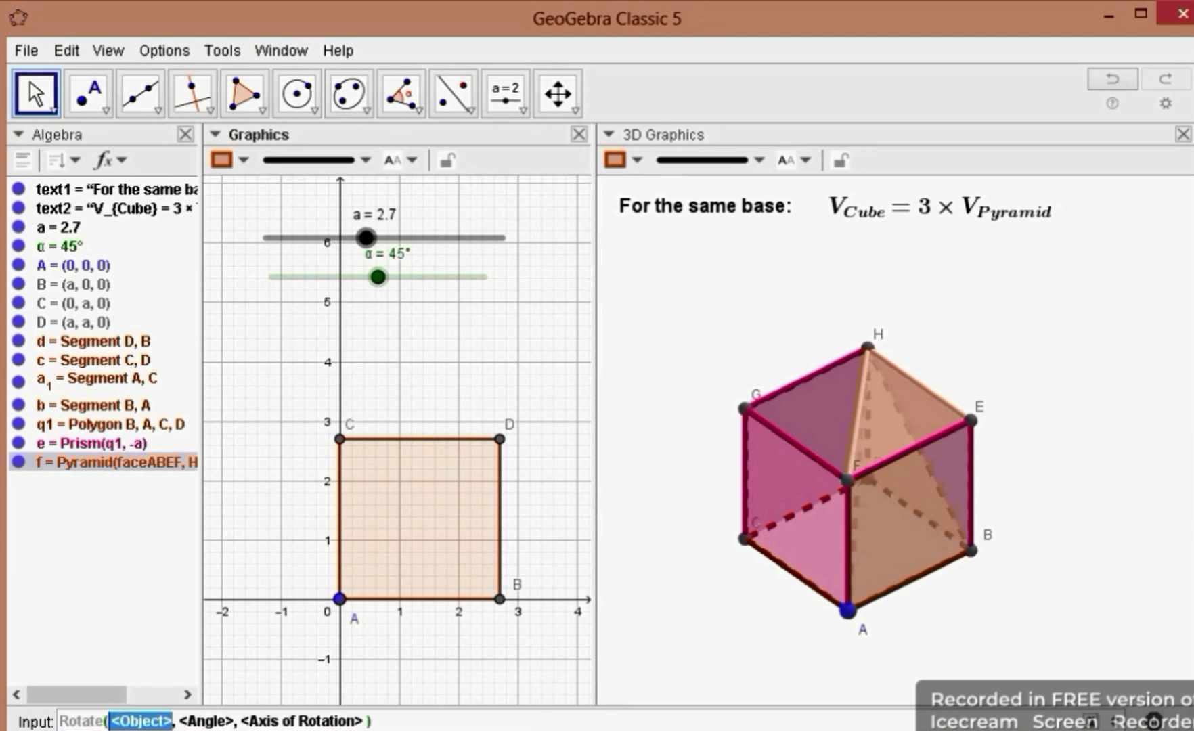
{"action": "type", "text": "f"}
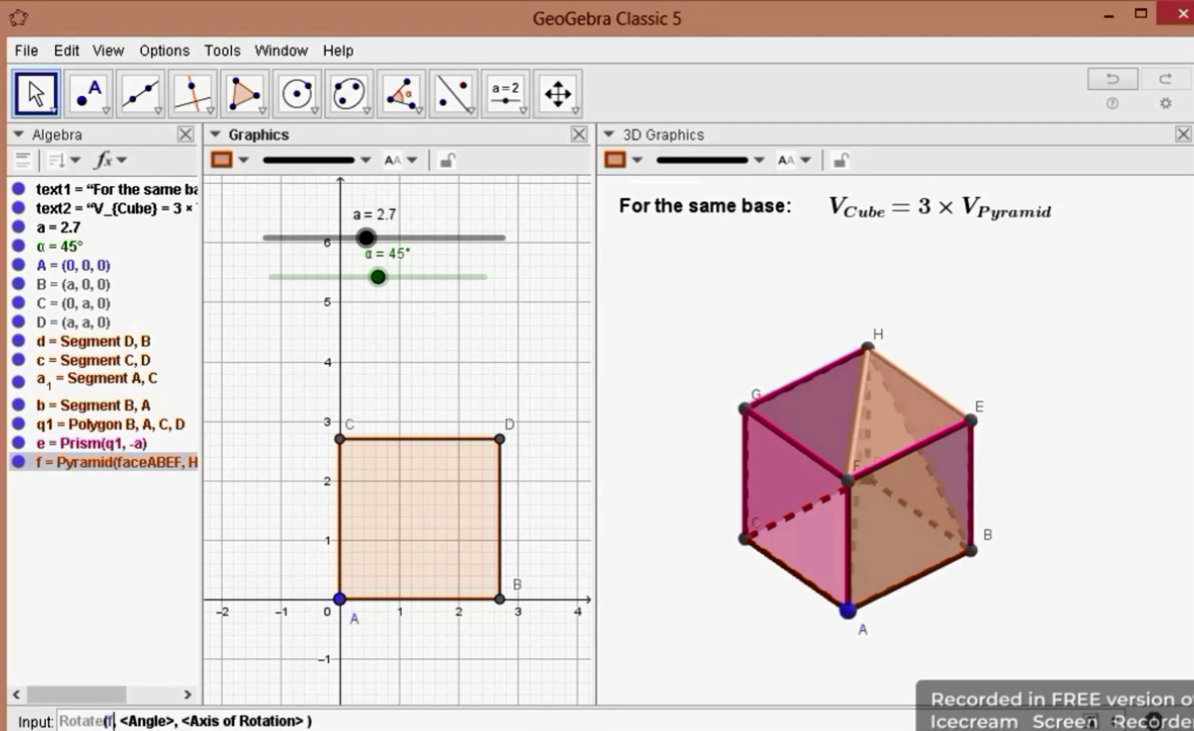
{"action": "key", "text": "Tab"}
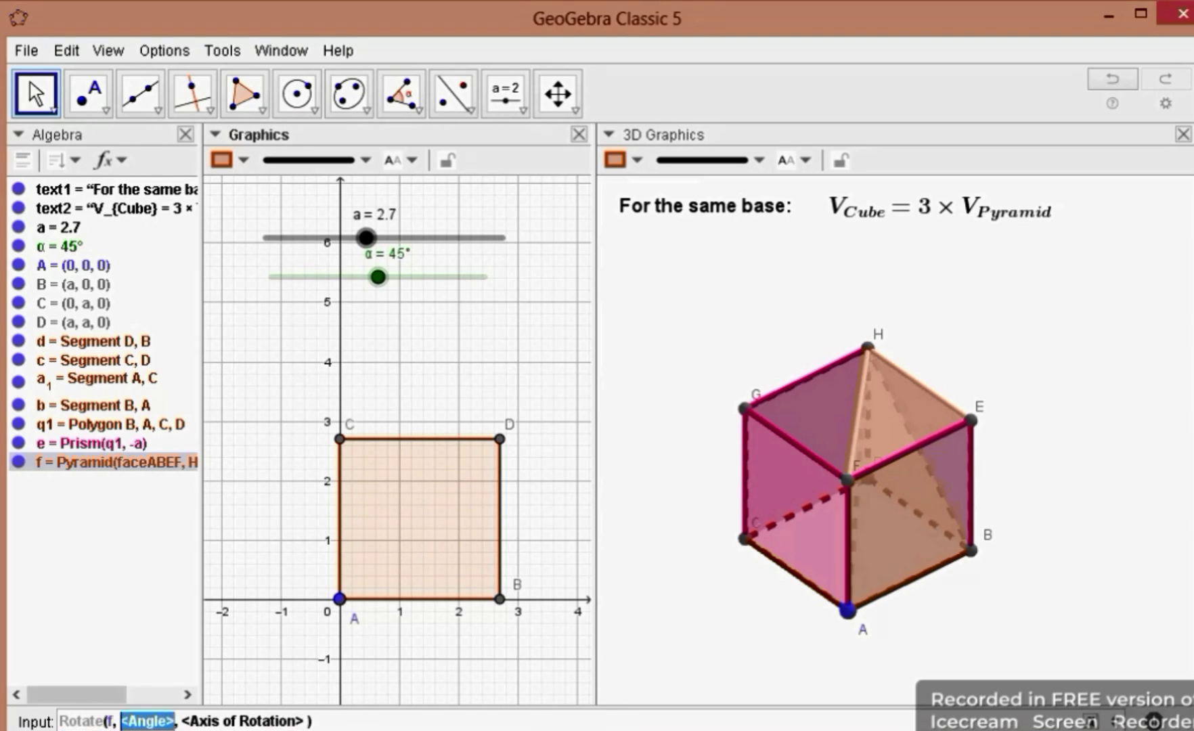
{"action": "left_click", "coordinate": [1086, 719]}
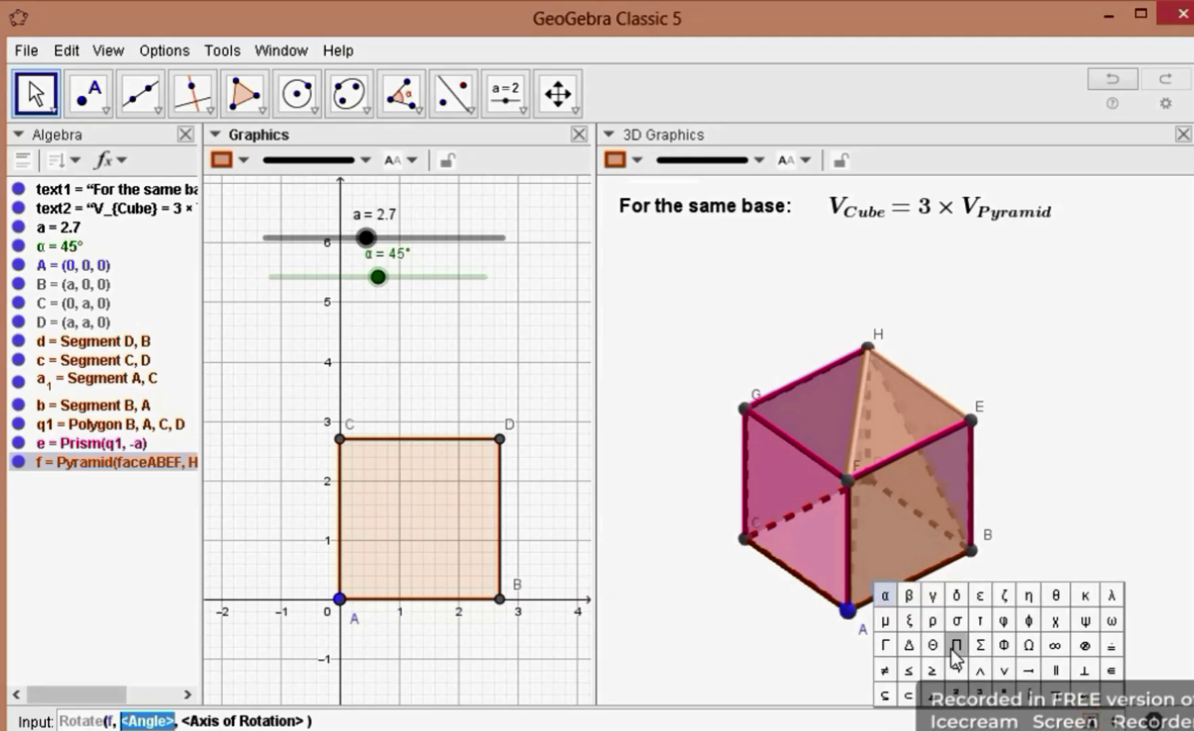
{"action": "left_click", "coordinate": [884, 599]}
{"action": "key", "text": "Tab"}
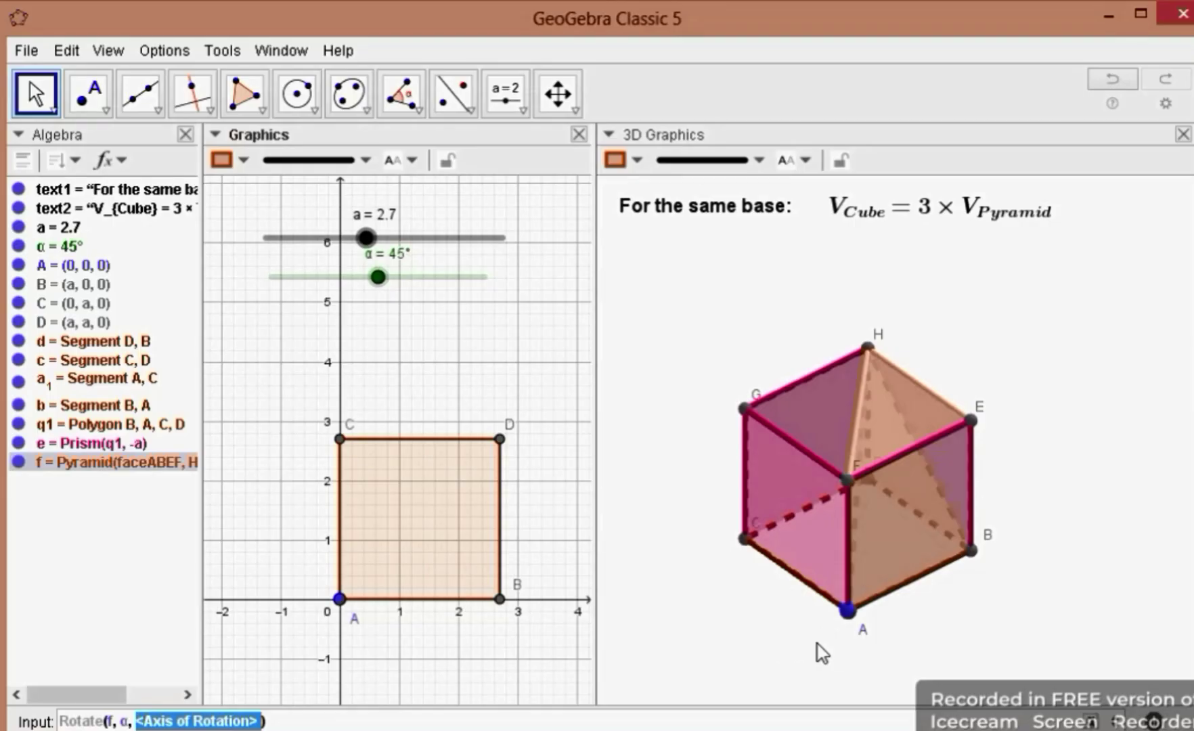
{"action": "key", "text": "BackSpace"}
{"action": "type", "text": "Segm"}
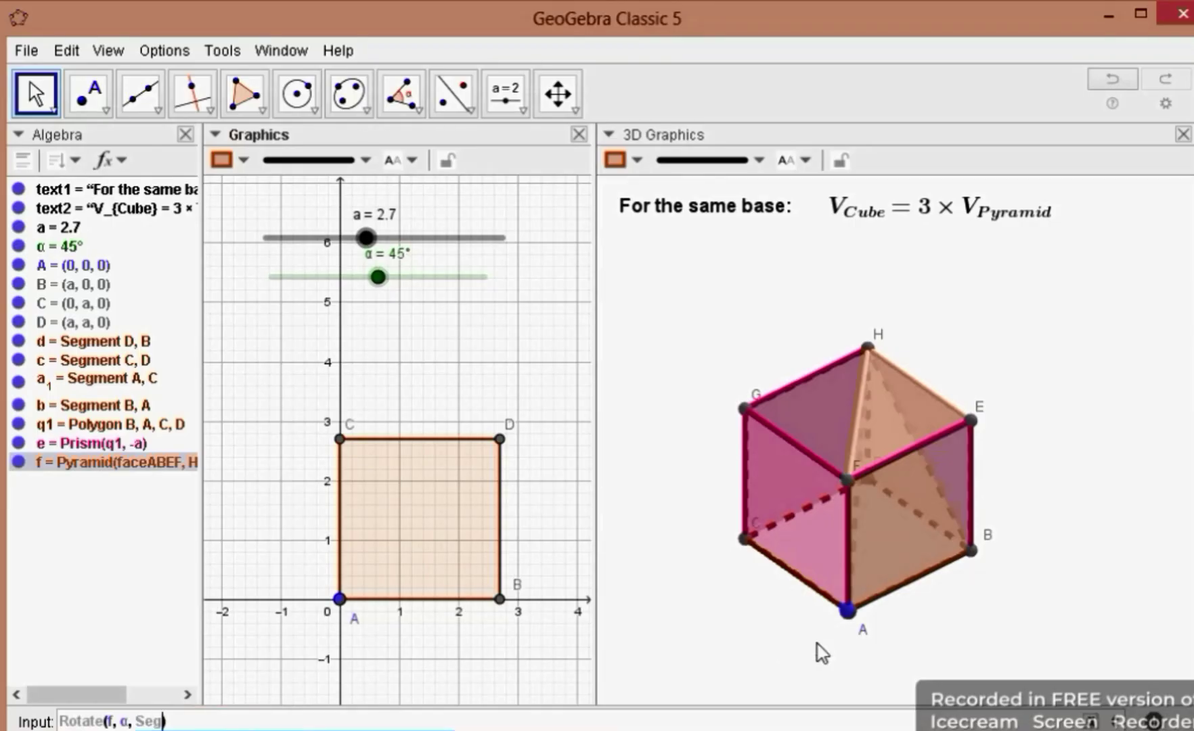
{"action": "type", "text": "ent"}
{"action": "key", "text": "Return"}
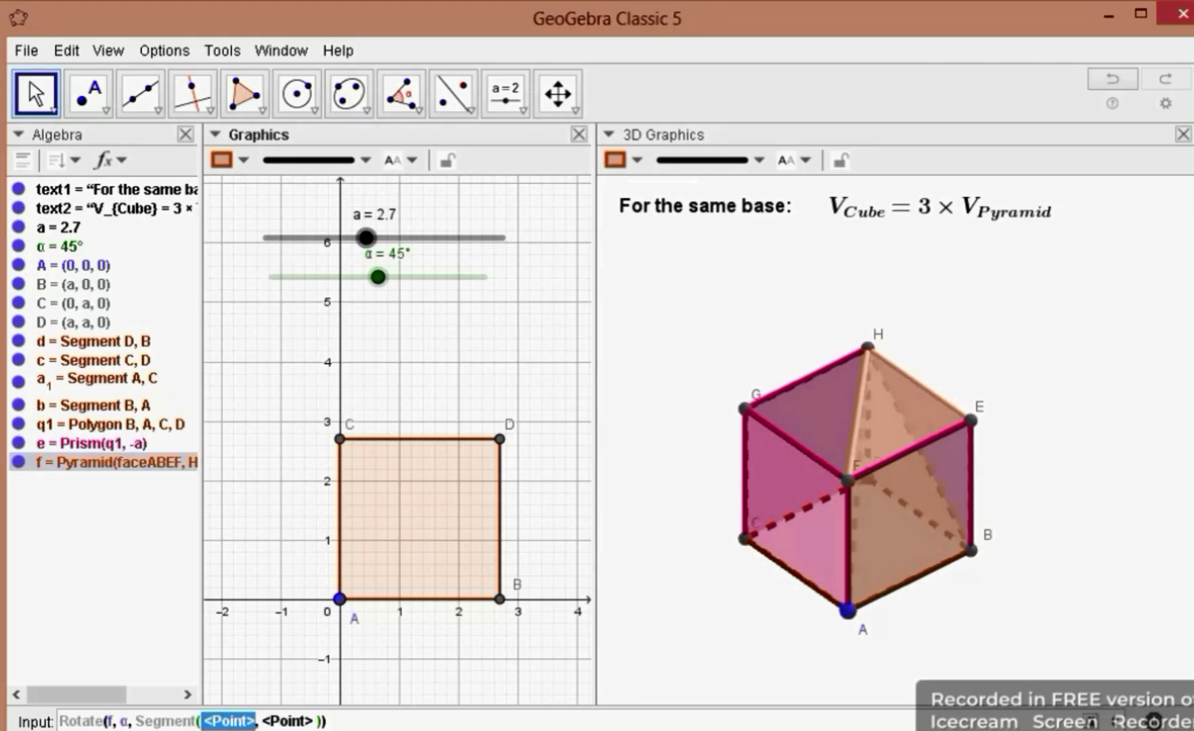
{"action": "type", "text": "A"}
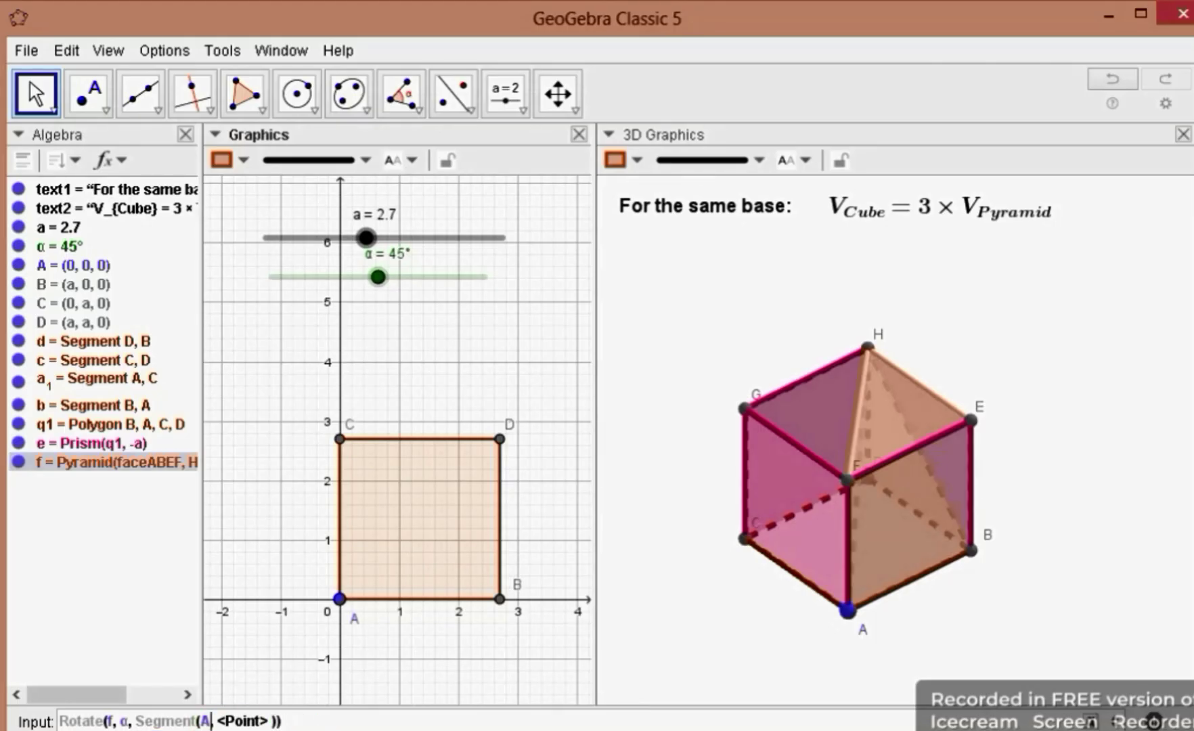
{"action": "key", "text": "Tab"}
{"action": "type", "text": "B"}
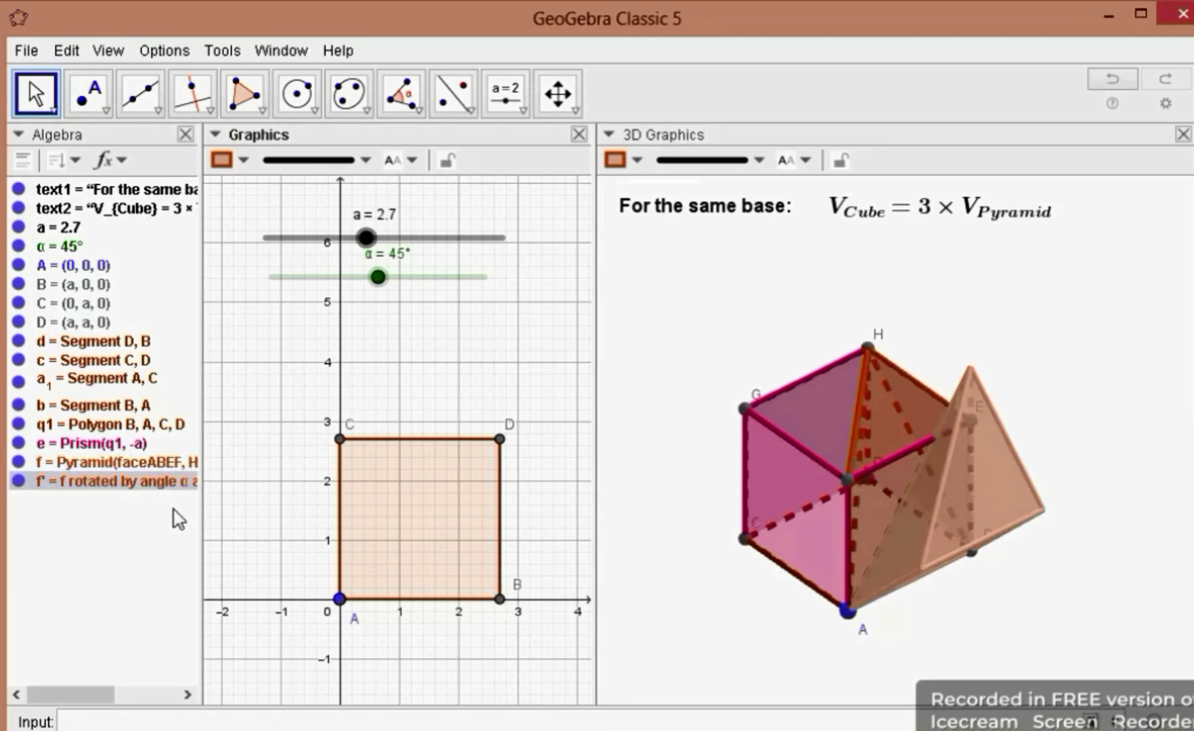
- Color the rotated pyramid f' blue and raise its fill opacity until it looks nearly solid
{"action": "left_click", "coordinate": [173, 482]}
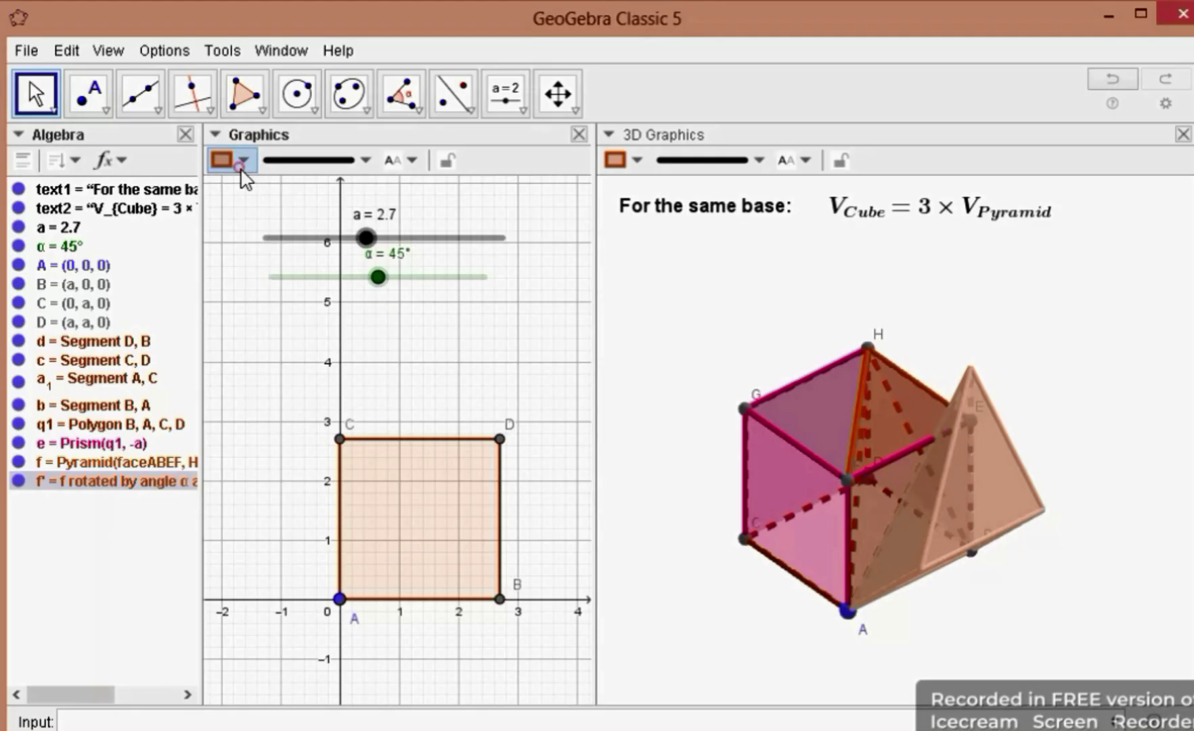
{"action": "left_click", "coordinate": [242, 169]}
{"action": "left_click", "coordinate": [241, 168]}
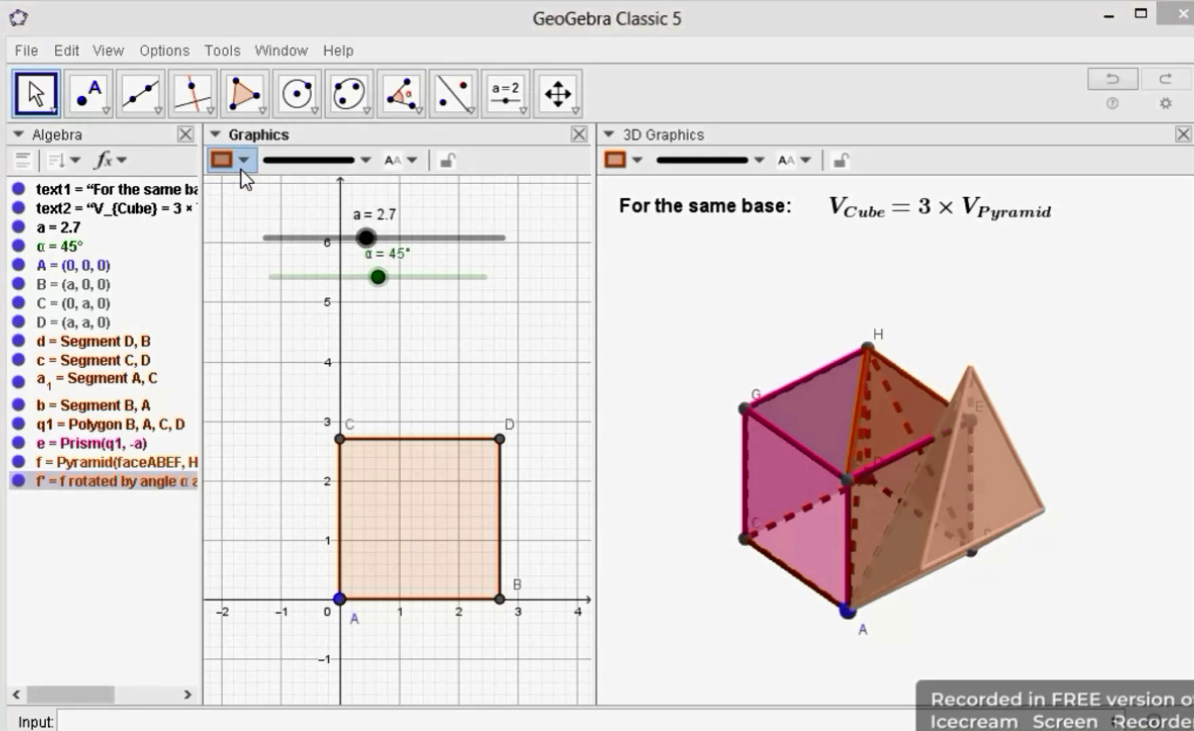
{"action": "left_click", "coordinate": [243, 161]}
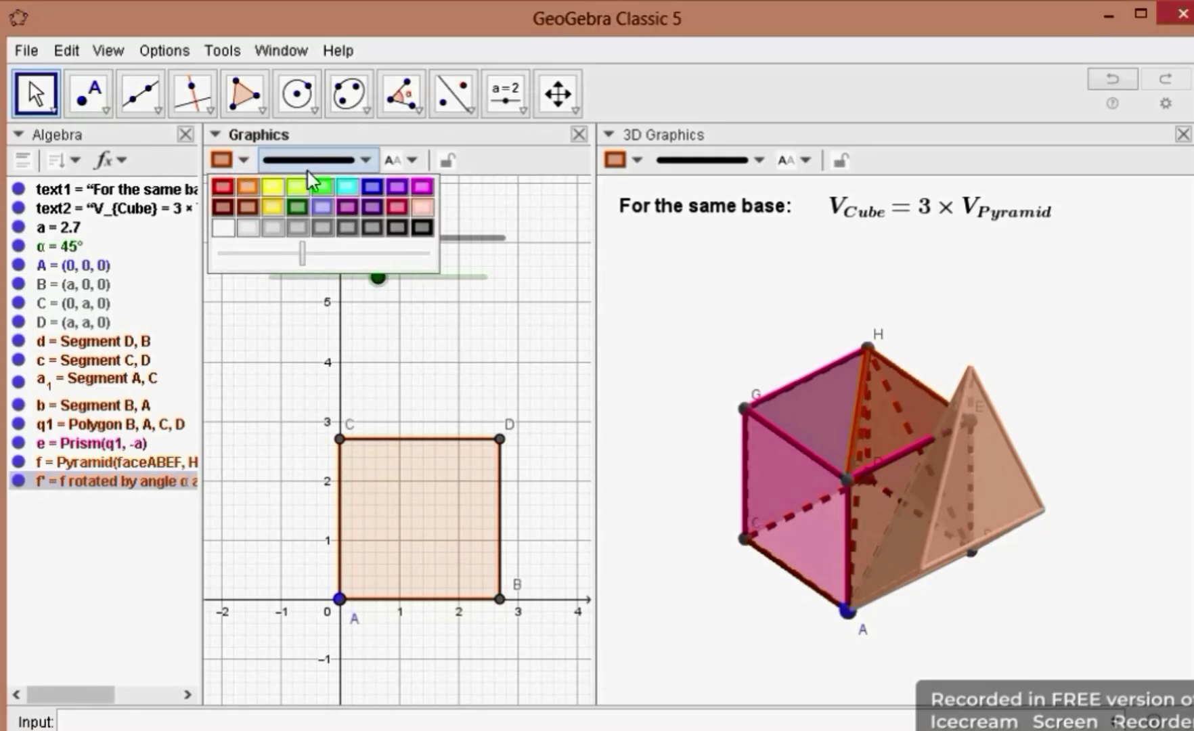
{"action": "left_click", "coordinate": [371, 182]}
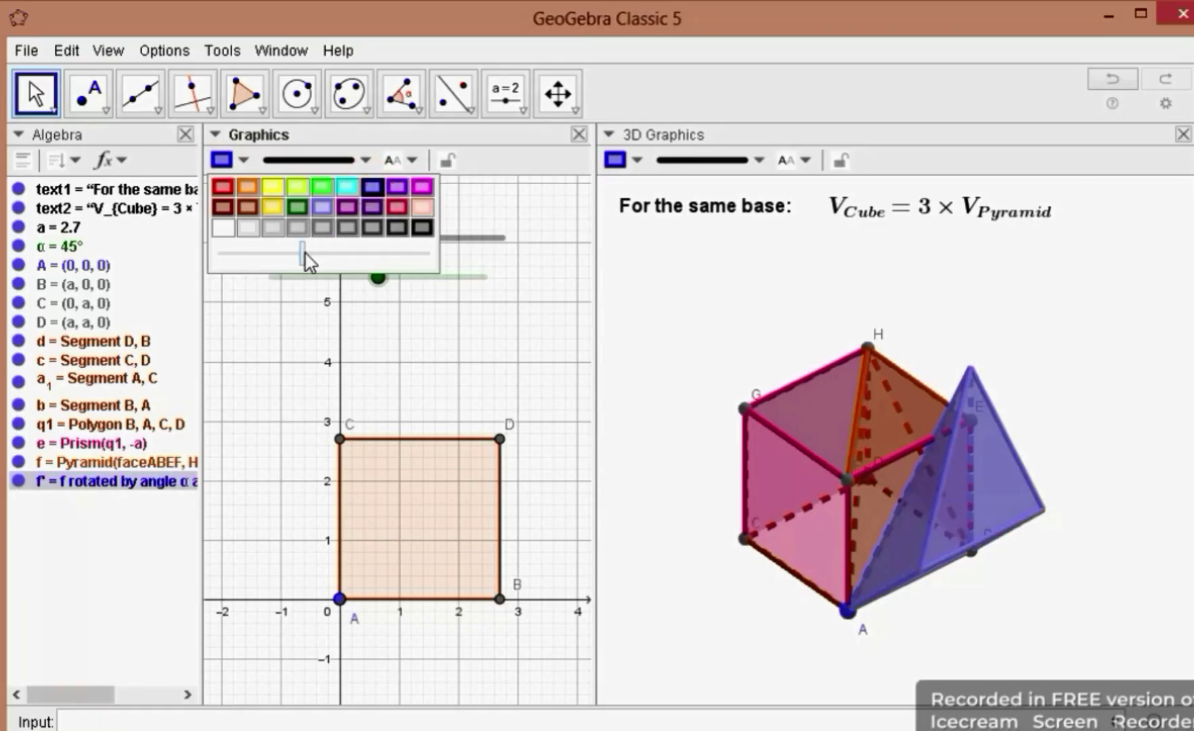
{"action": "left_click_drag", "start_coordinate": [306, 259], "coordinate": [409, 278]}
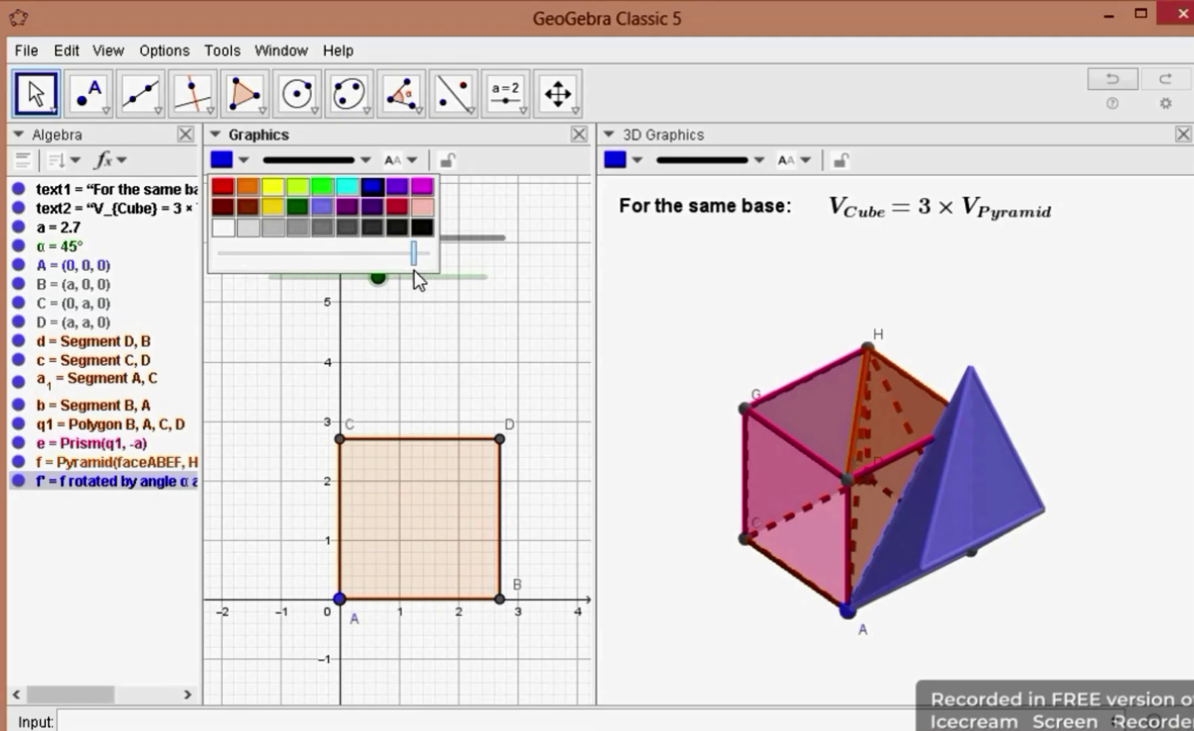
{"action": "left_click", "coordinate": [122, 554]}
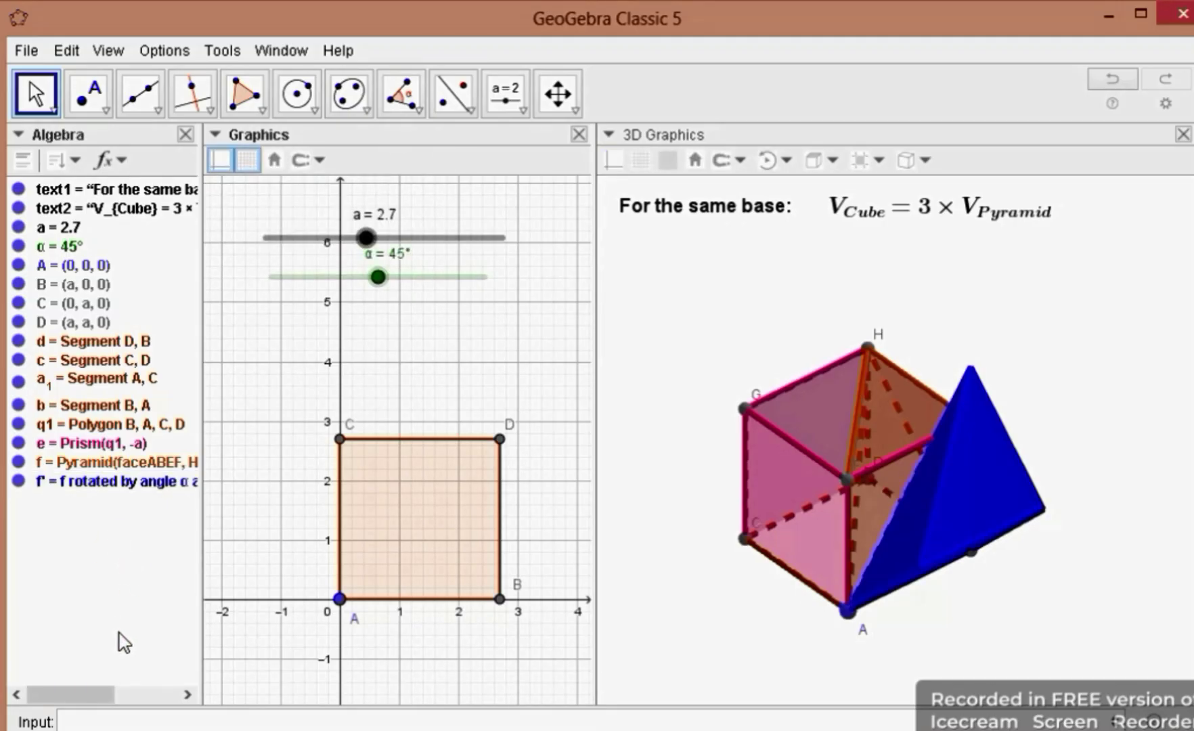
{"action": "left_click", "coordinate": [129, 726]}
{"action": "type", "text": "Pol"}
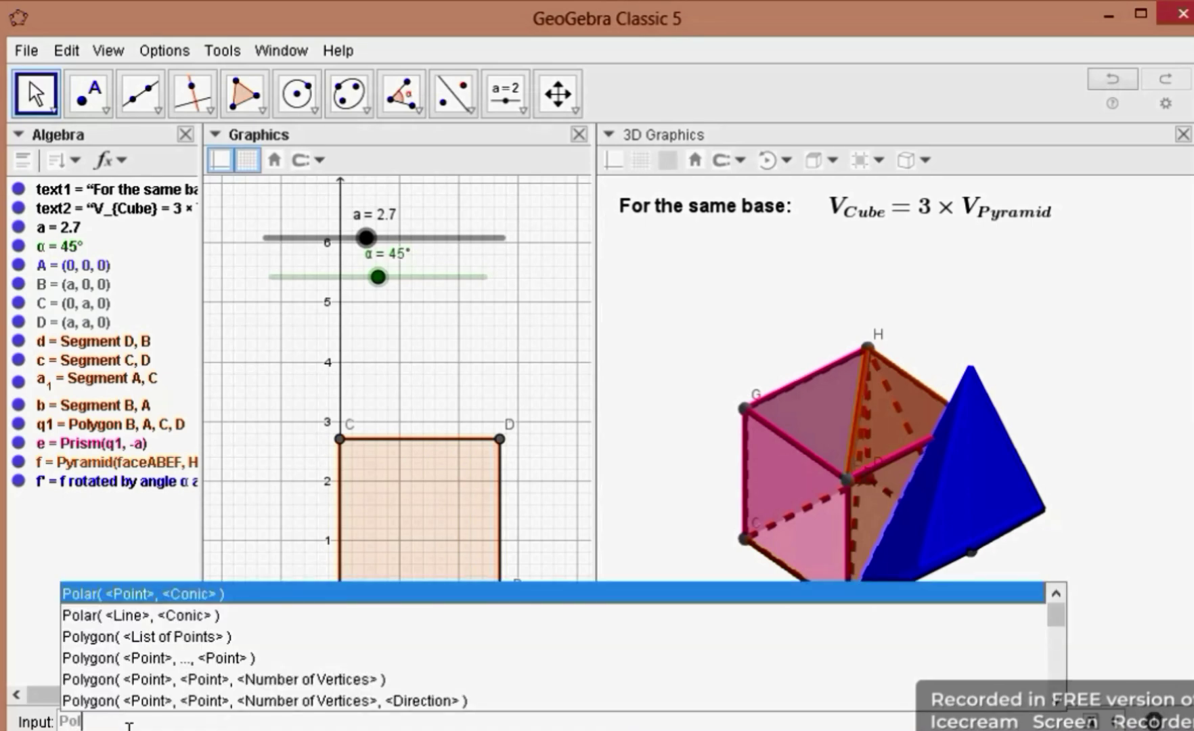
{"action": "type", "text": "ygon"}
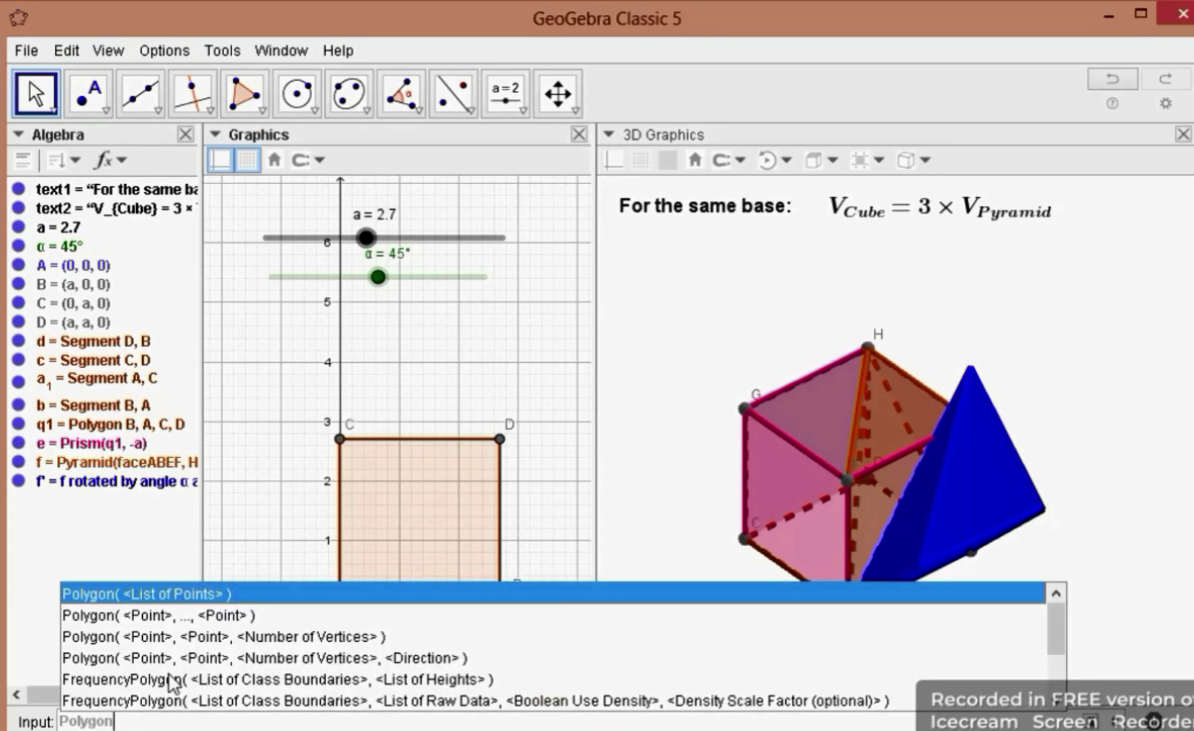
{"action": "key", "text": "ctrl+a"}
{"action": "key", "text": "BackSpace"}
- Create a second pyramid inside the cube with base faceACGF and apex H
{"action": "type", "text": "P"}
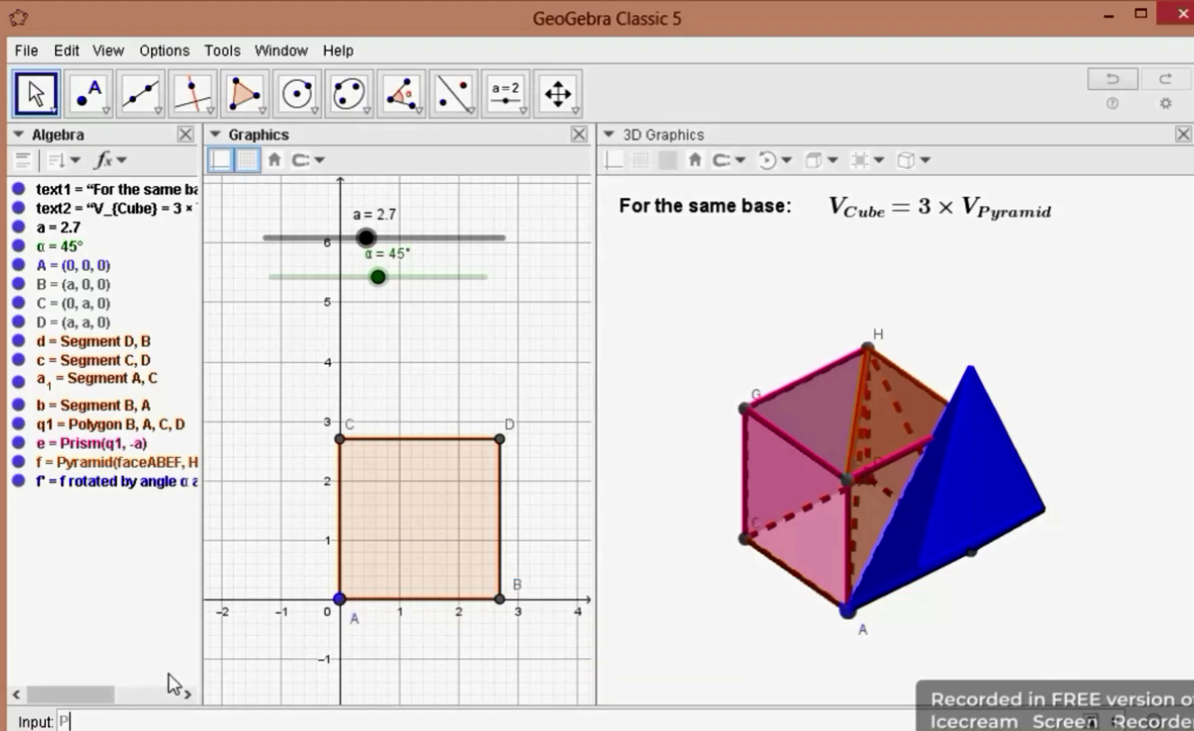
{"action": "type", "text": "yramid"}
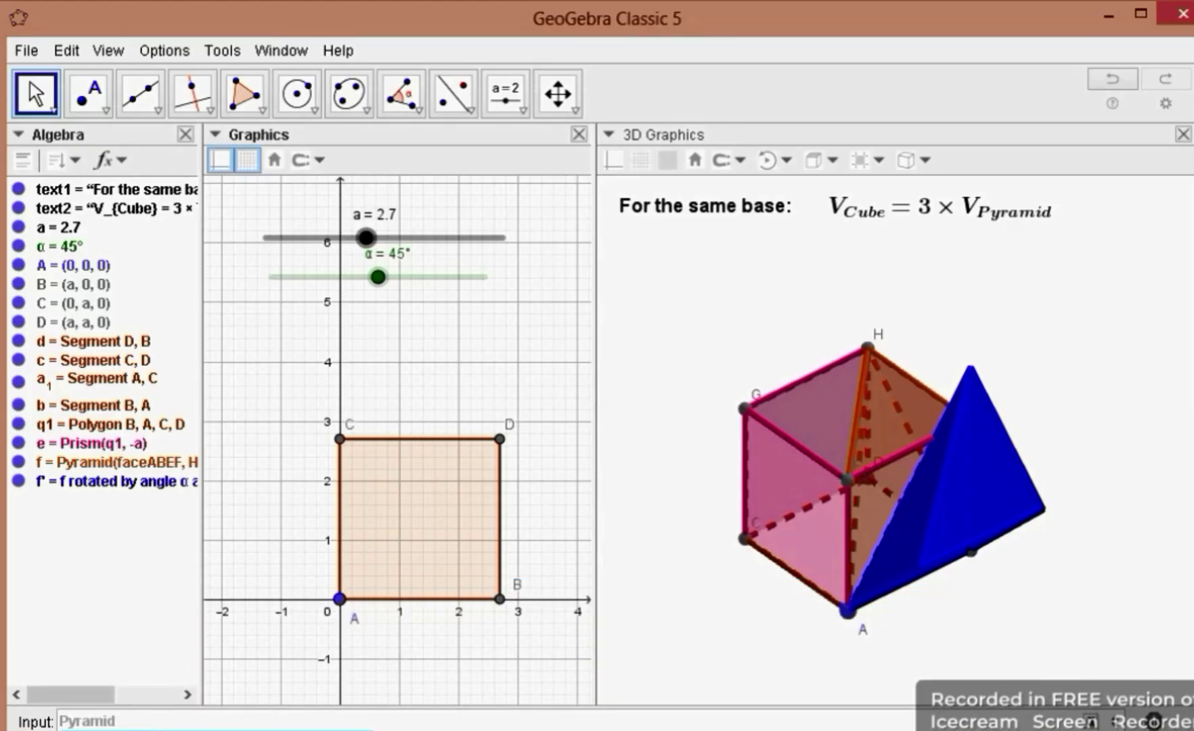
{"action": "left_click", "coordinate": [162, 729]}
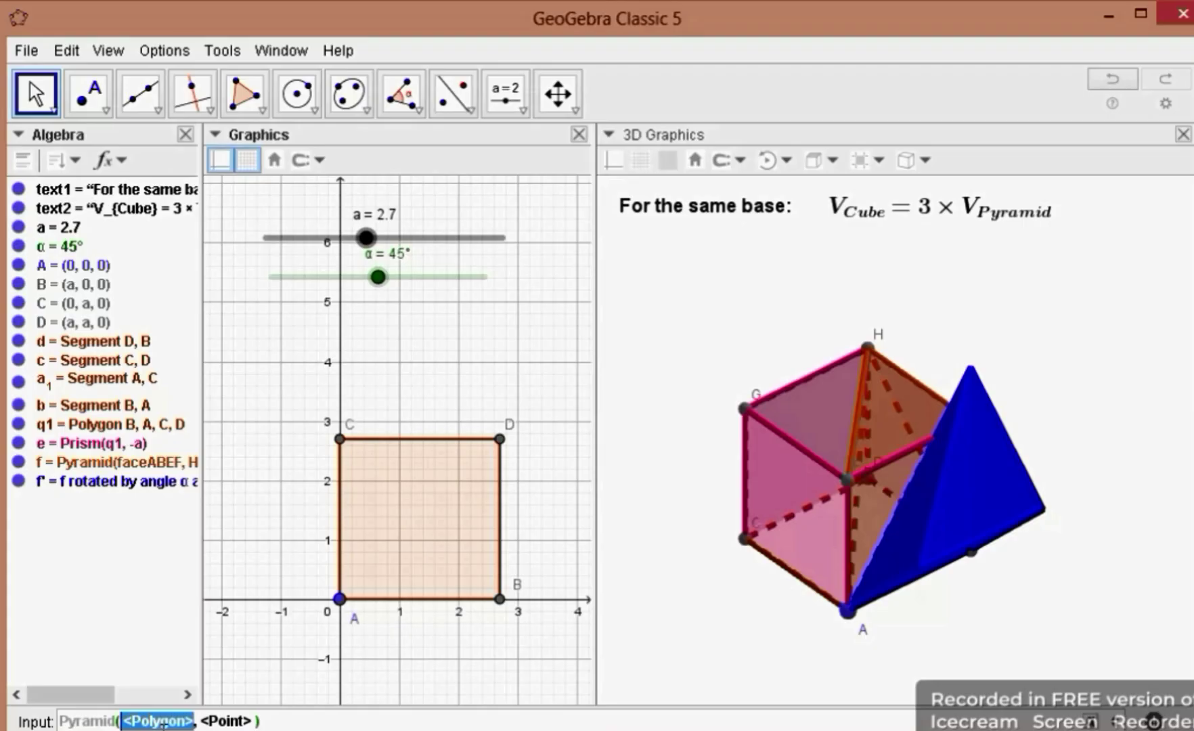
{"action": "type", "text": "fac"}
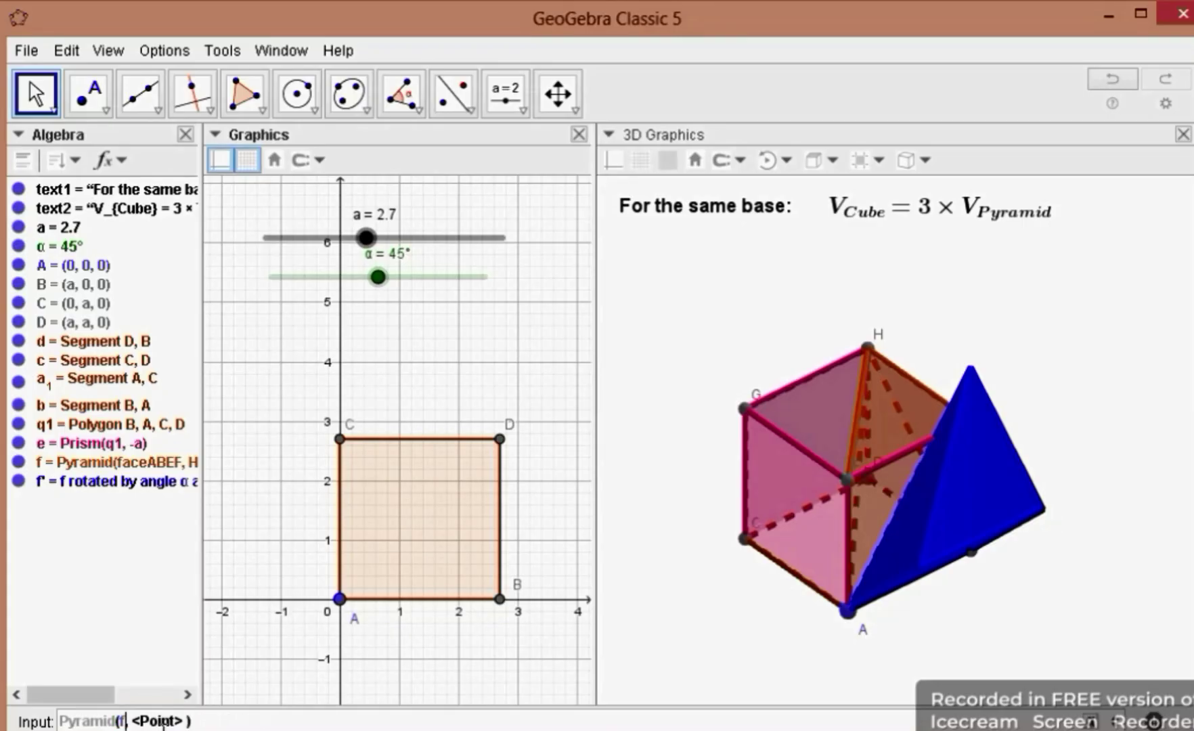
{"action": "type", "text": "e"}
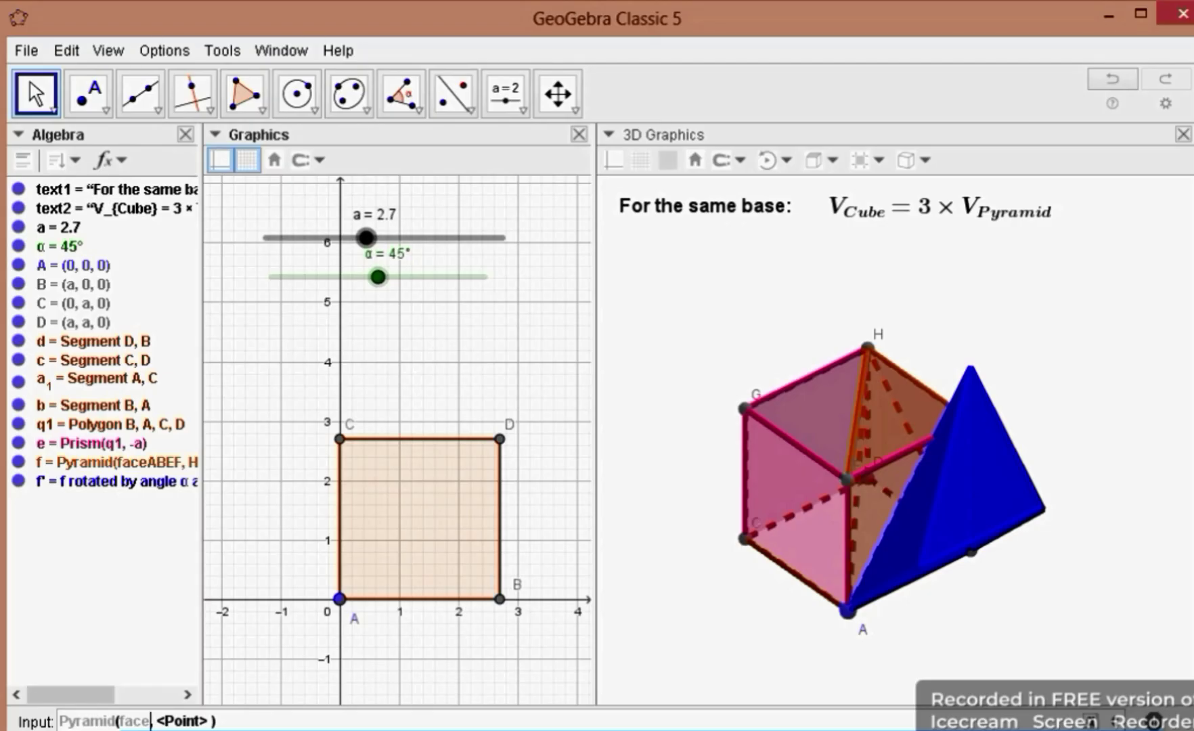
{"action": "type", "text": "ACG"}
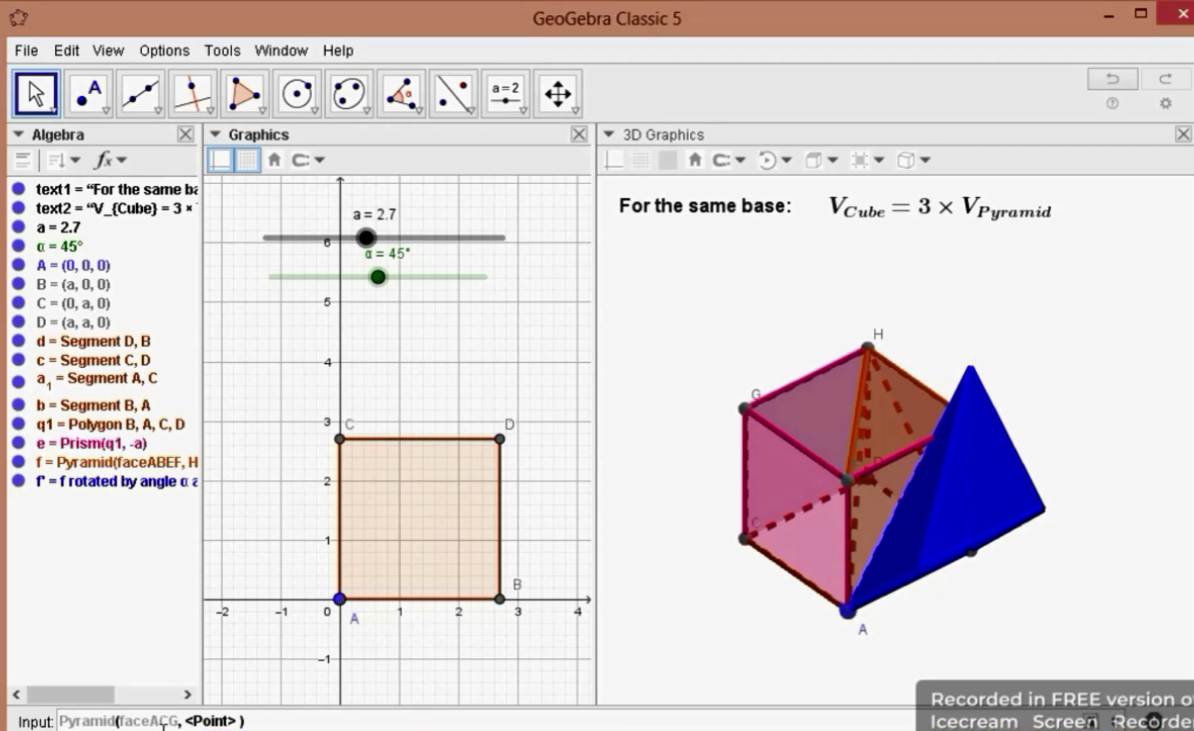
{"action": "type", "text": "F"}
{"action": "key", "text": "Tab"}
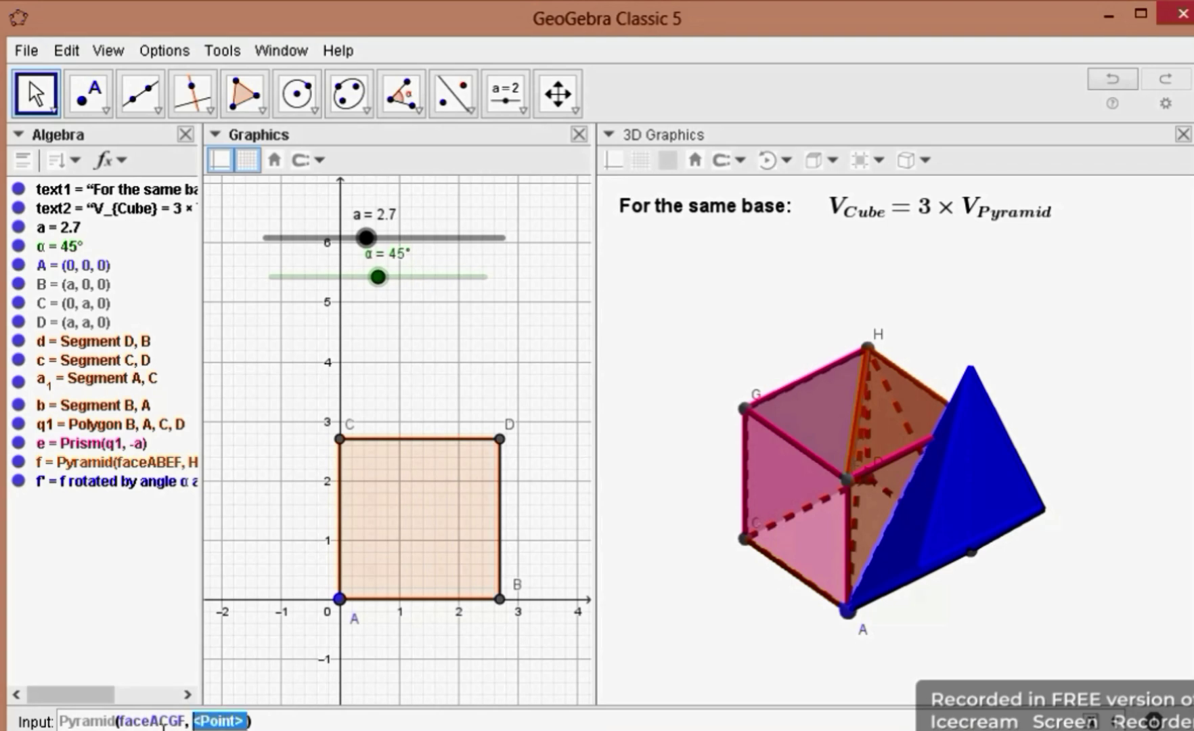
{"action": "type", "text": "H"}
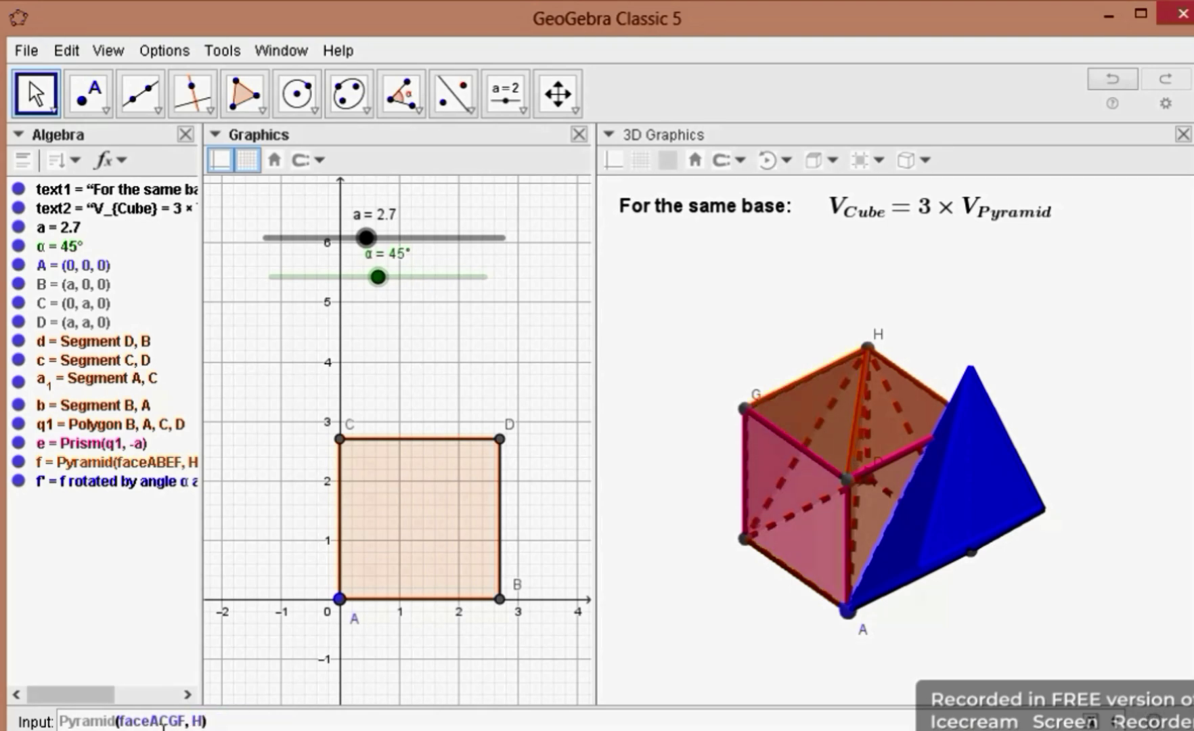
{"action": "key", "text": "Return"}
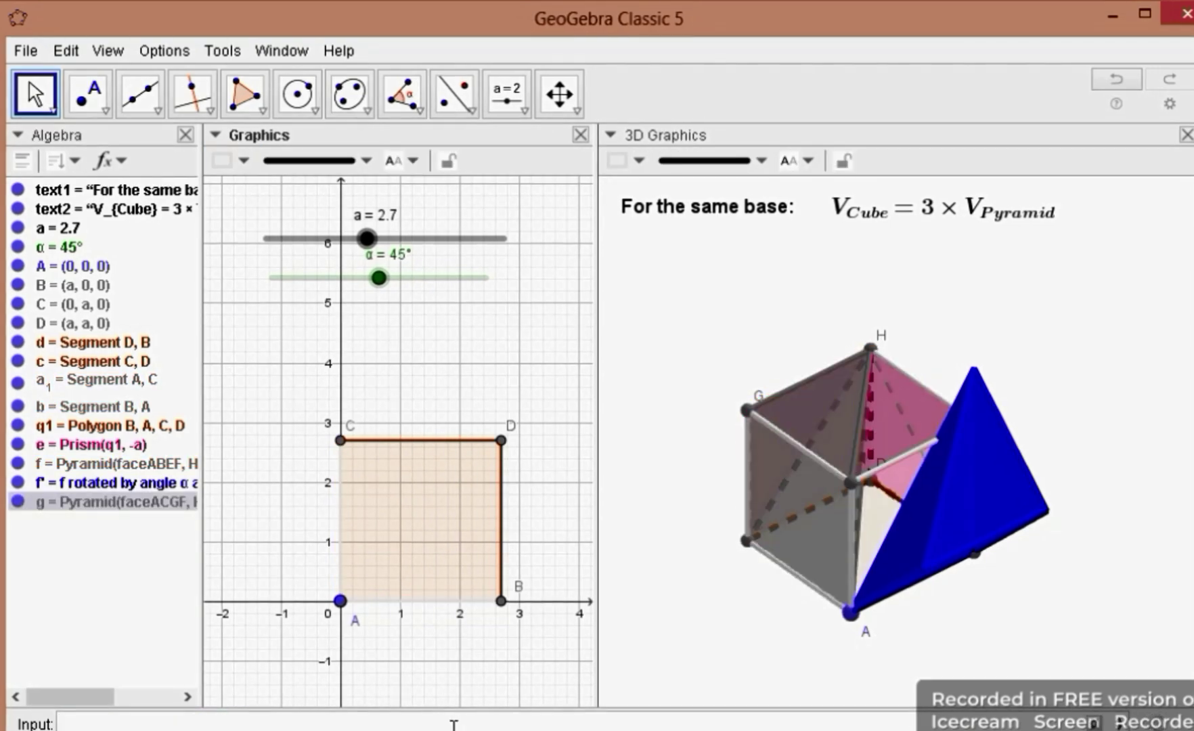
- Rotate pyramid g by angle α about the axis Segment(C, A)
{"action": "type", "text": "Rotate"}
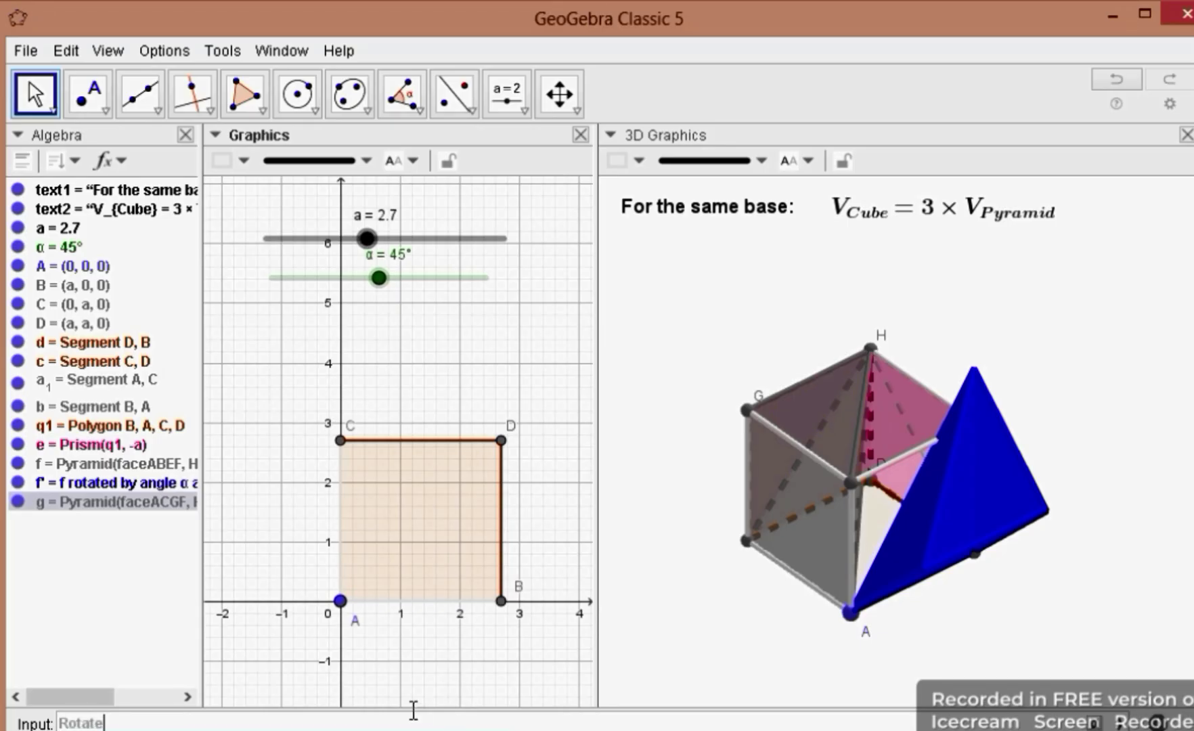
{"action": "key", "text": "Return"}
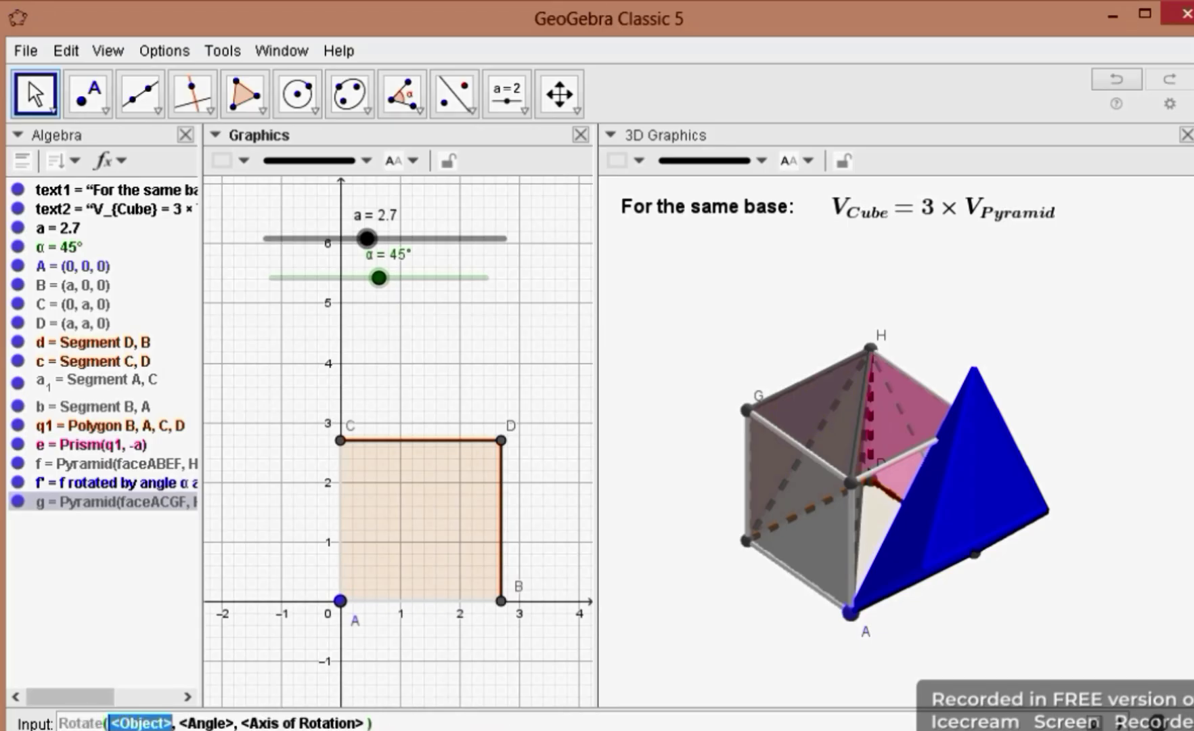
{"action": "type", "text": "g"}
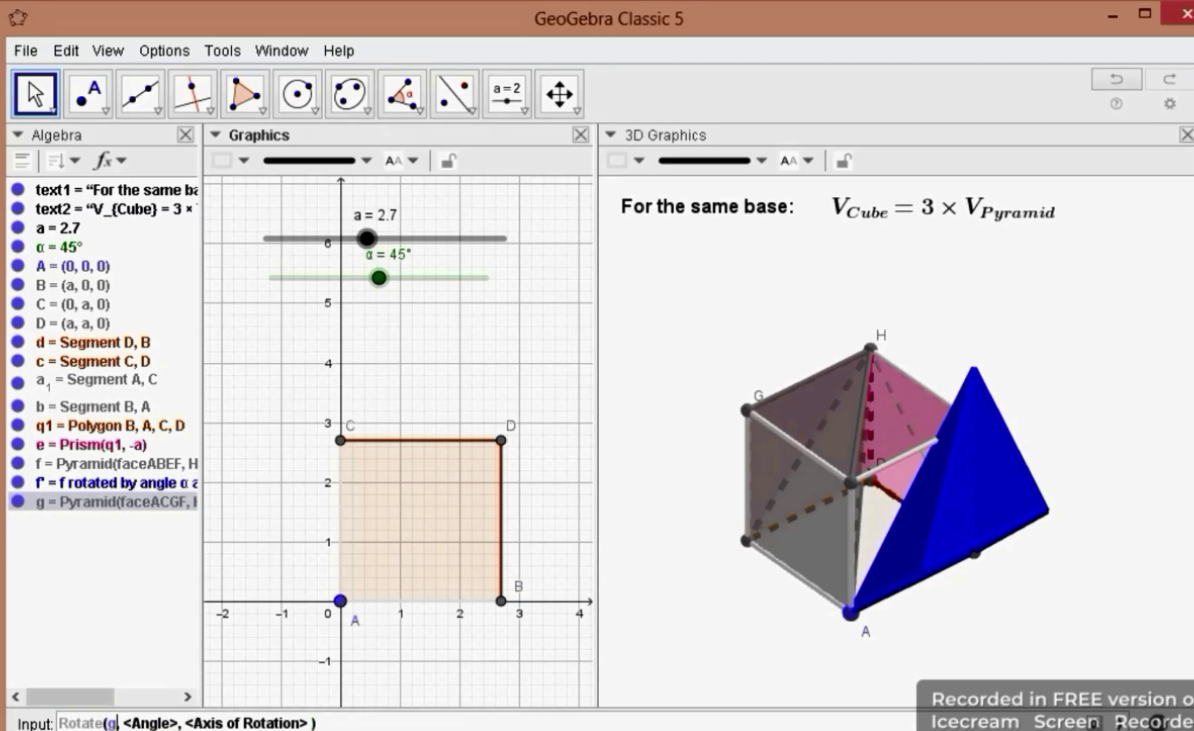
{"action": "key", "text": "Tab"}
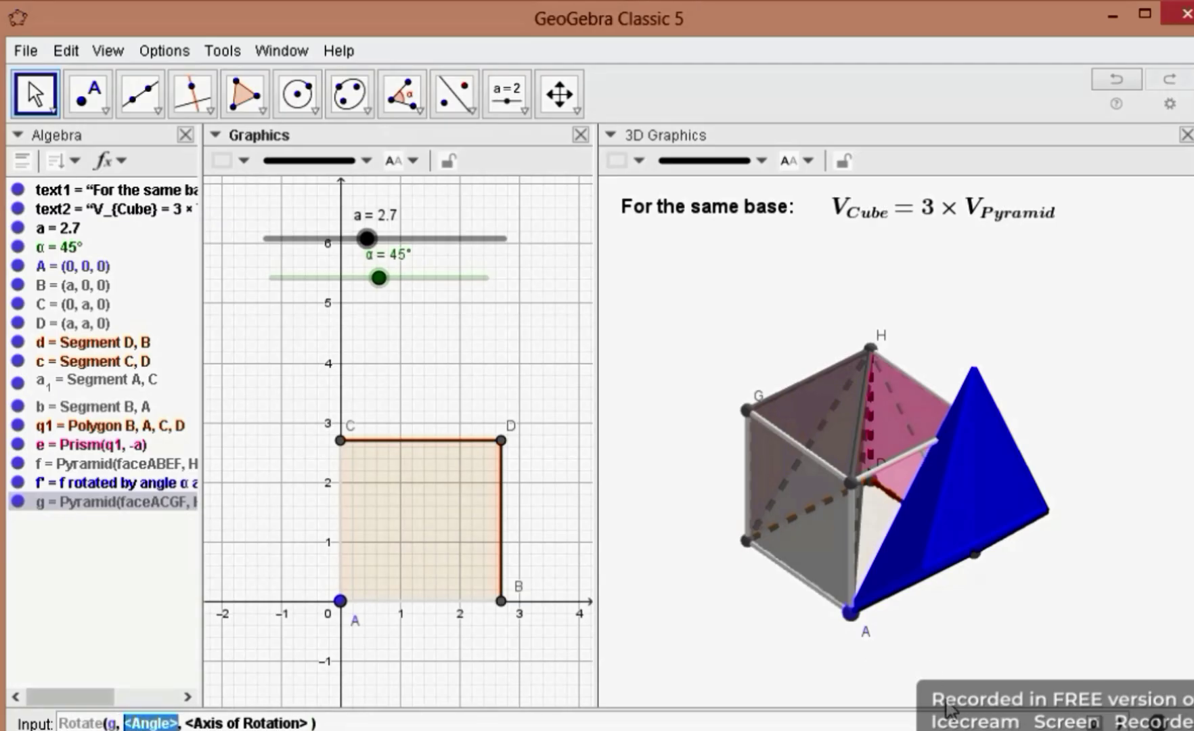
{"action": "left_click", "coordinate": [1101, 724]}
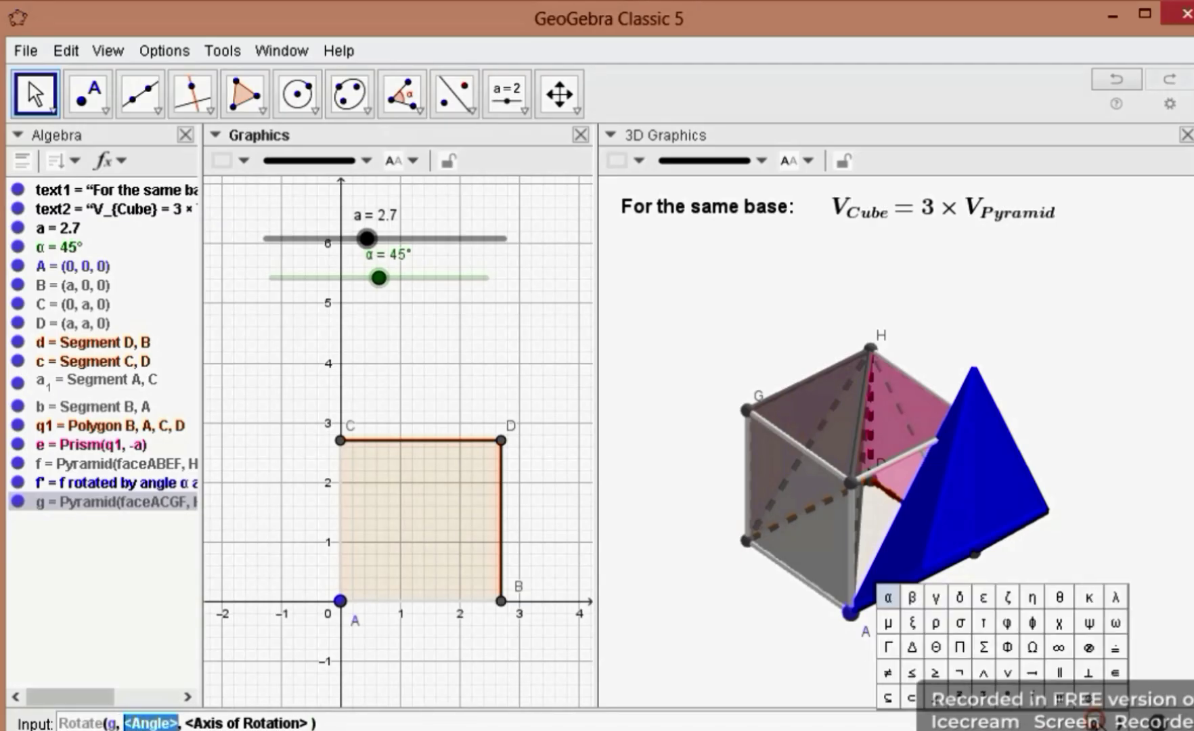
{"action": "left_click", "coordinate": [888, 596]}
{"action": "key", "text": "Tab"}
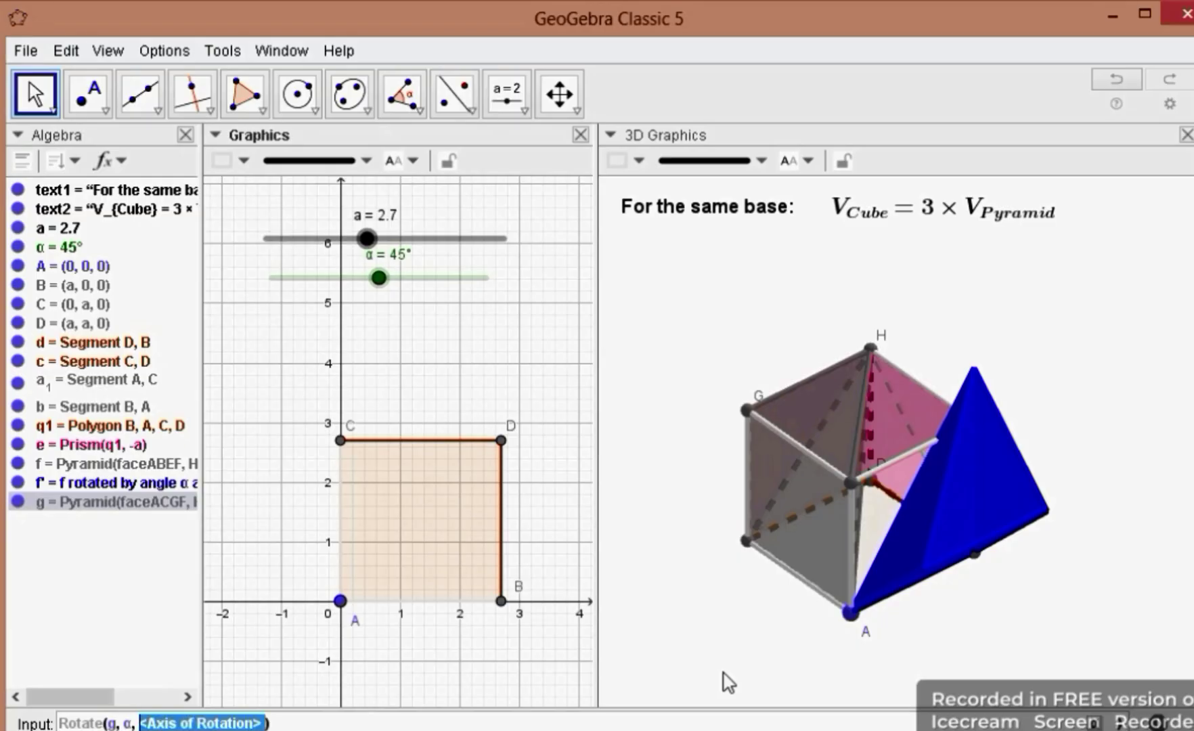
{"action": "type", "text": "Segm"}
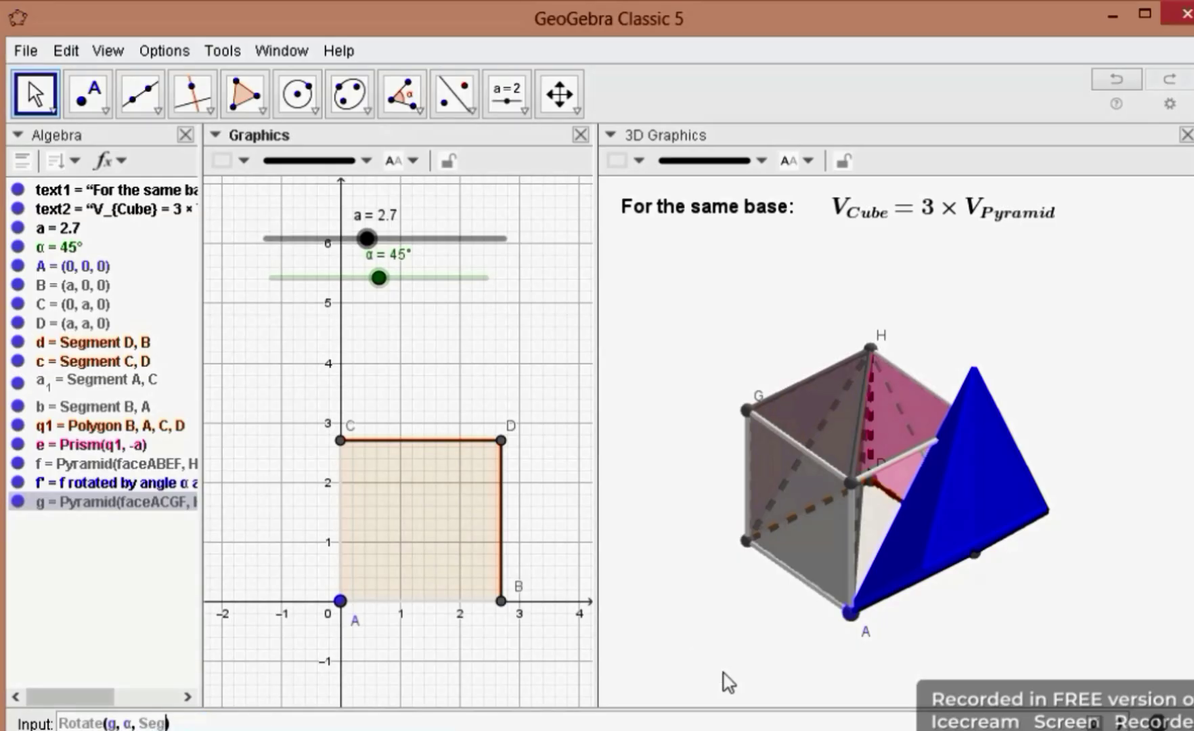
{"action": "type", "text": "ent"}
{"action": "key", "text": "Return"}
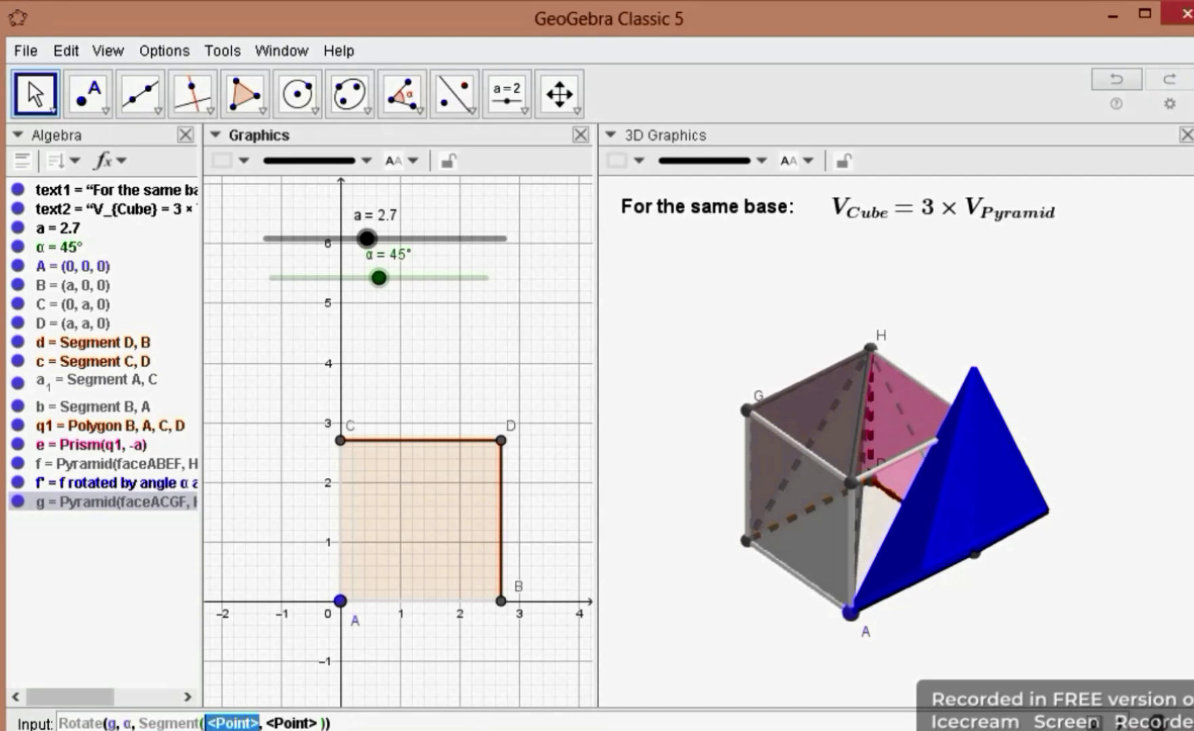
{"action": "type", "text": "C"}
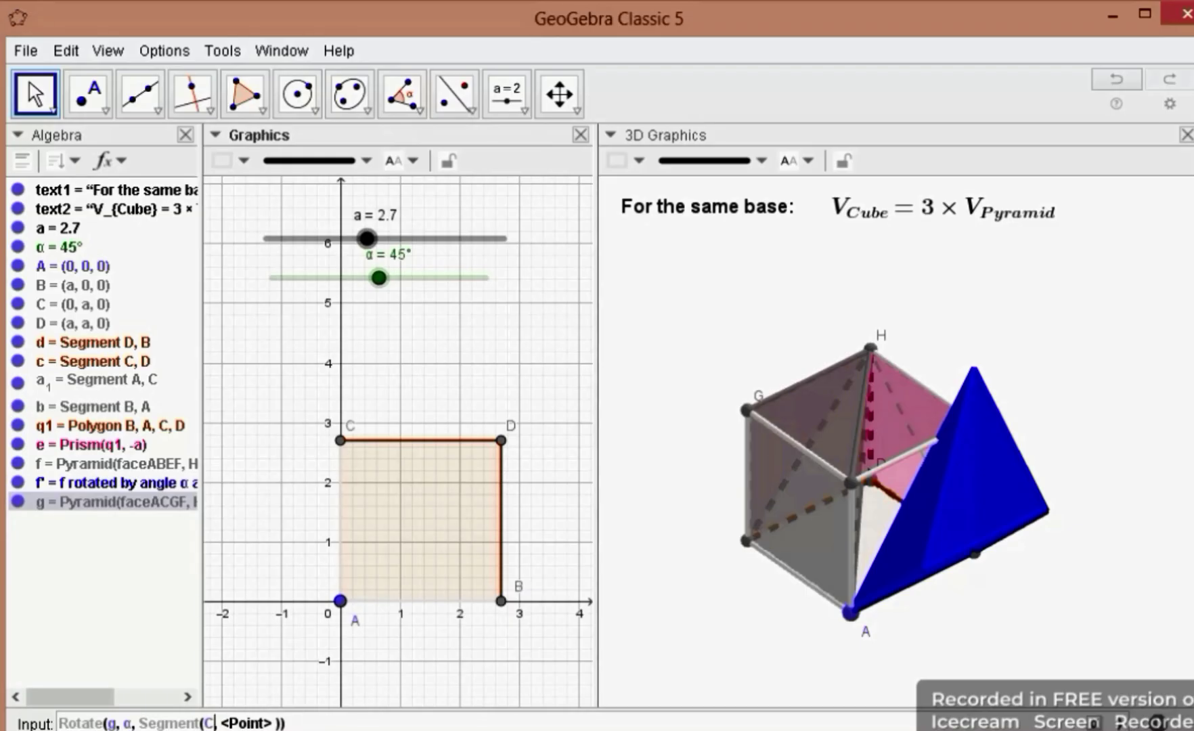
{"action": "key", "text": "Tab"}
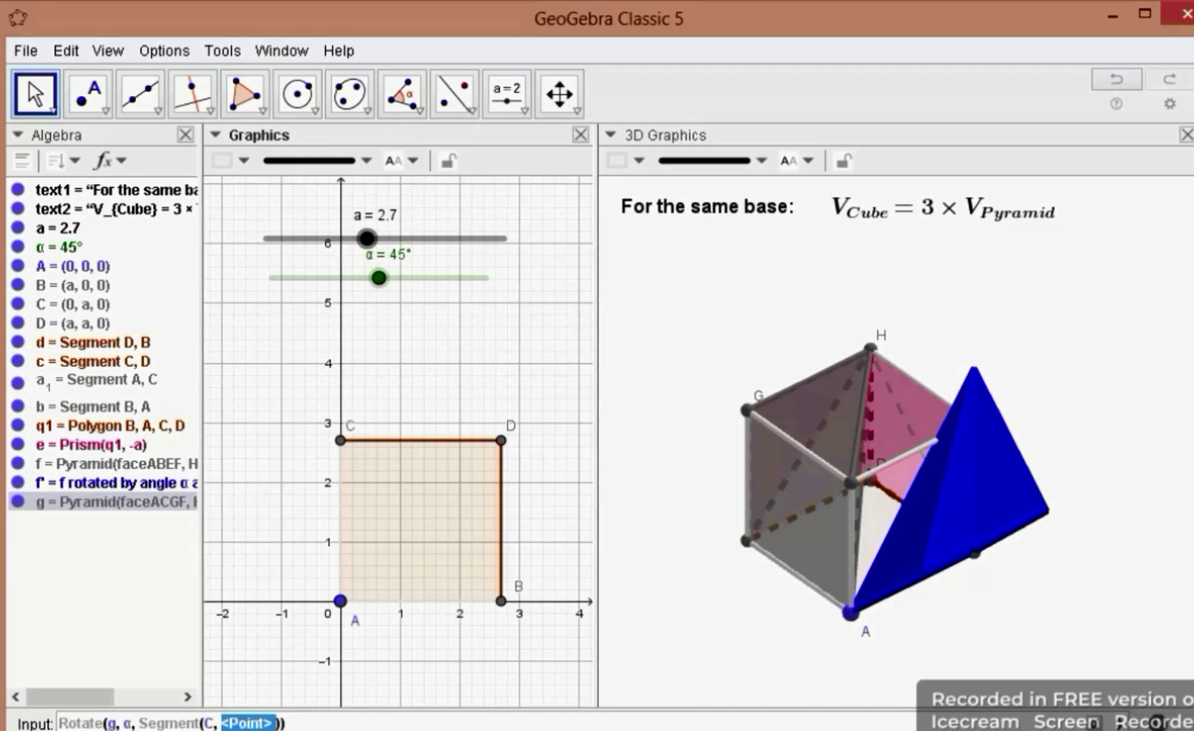
{"action": "left_click", "coordinate": [276, 722]}
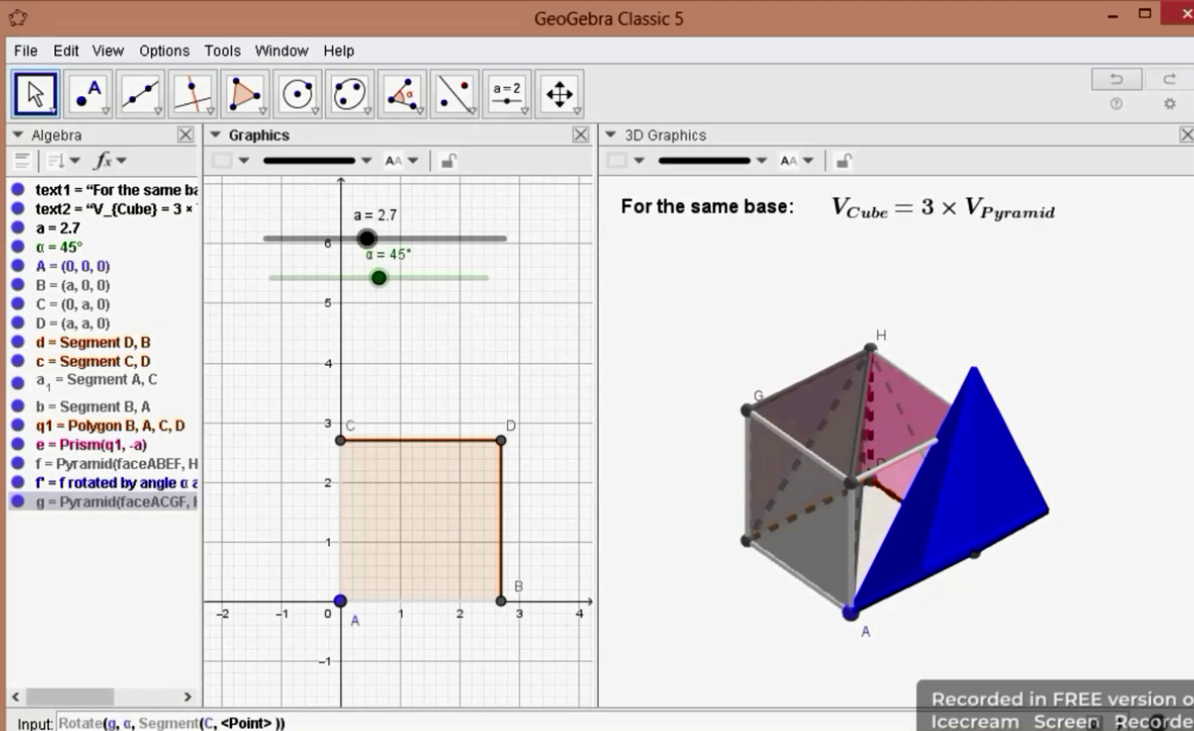
{"action": "key", "text": "Tab"}
{"action": "type", "text": "A"}
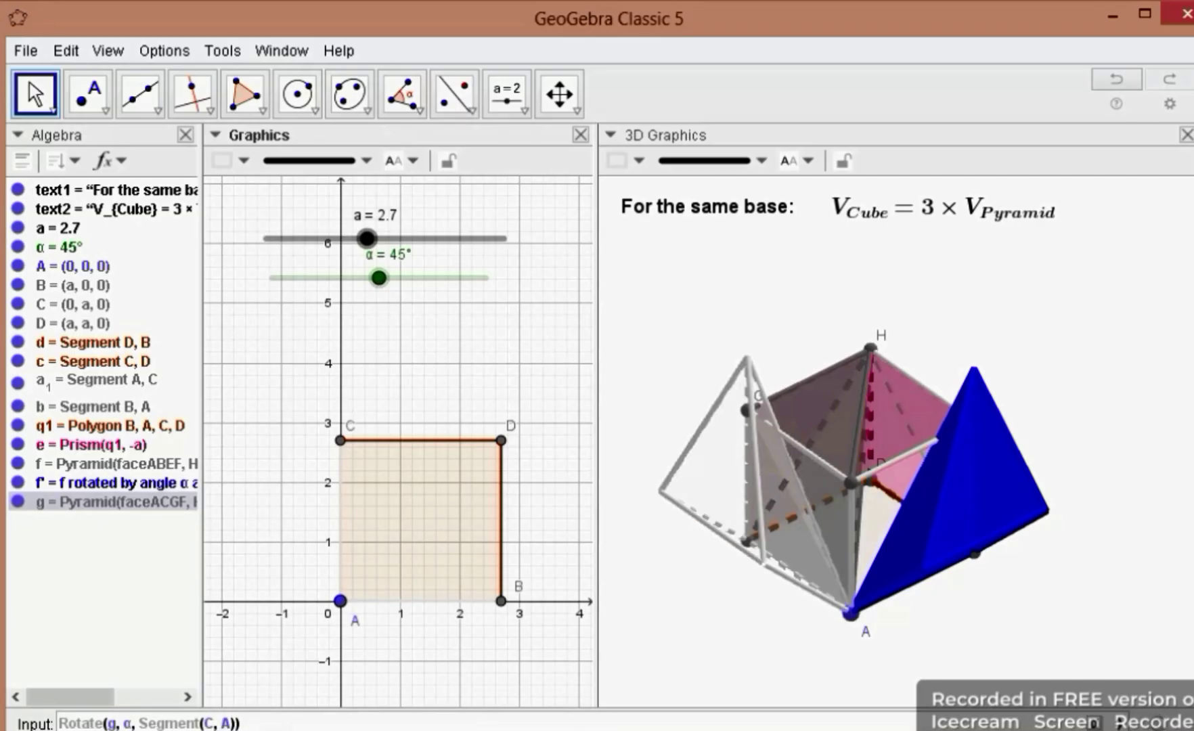
{"action": "key", "text": "Return"}
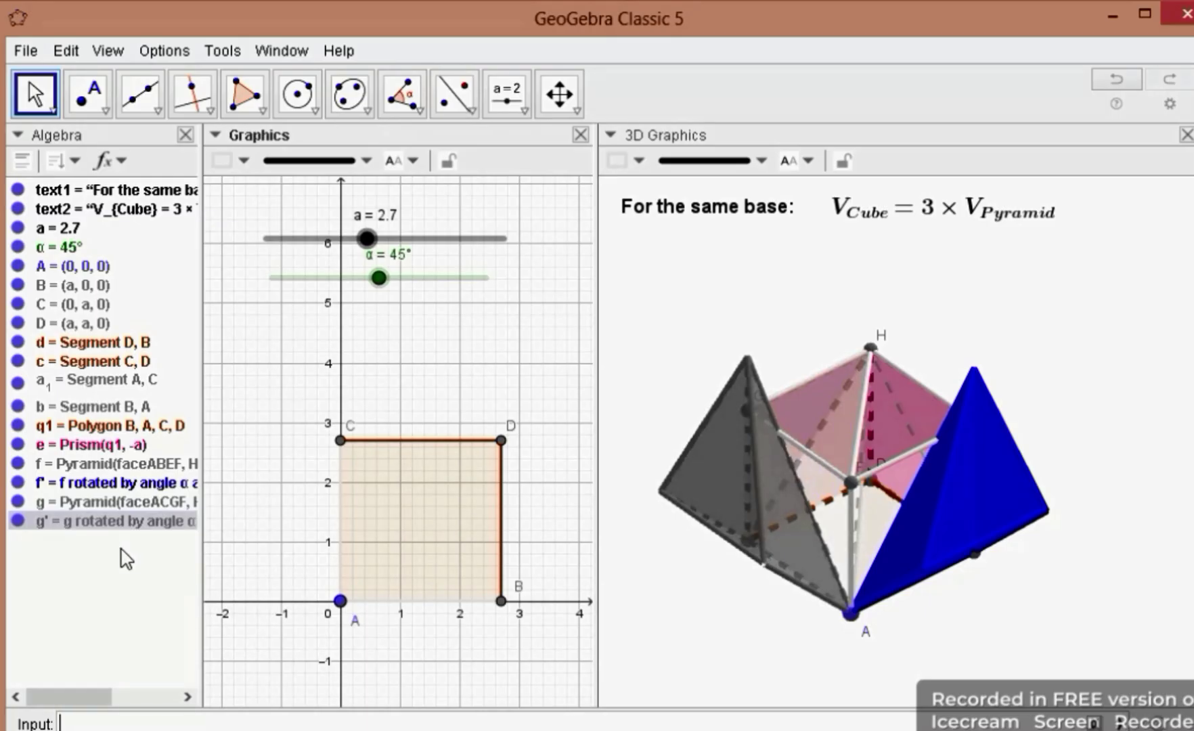
- Color the rotated pyramid g' red and raise its fill opacity to the maximum
{"action": "left_click", "coordinate": [134, 525]}
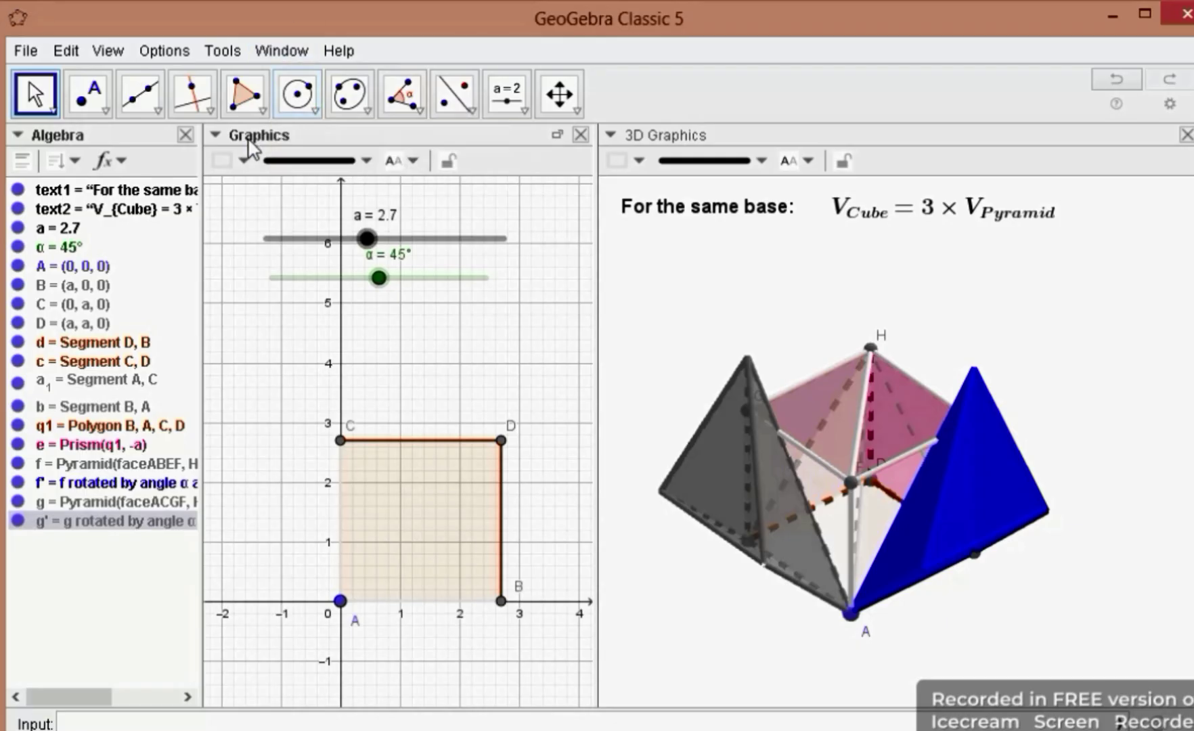
{"action": "left_click", "coordinate": [245, 163]}
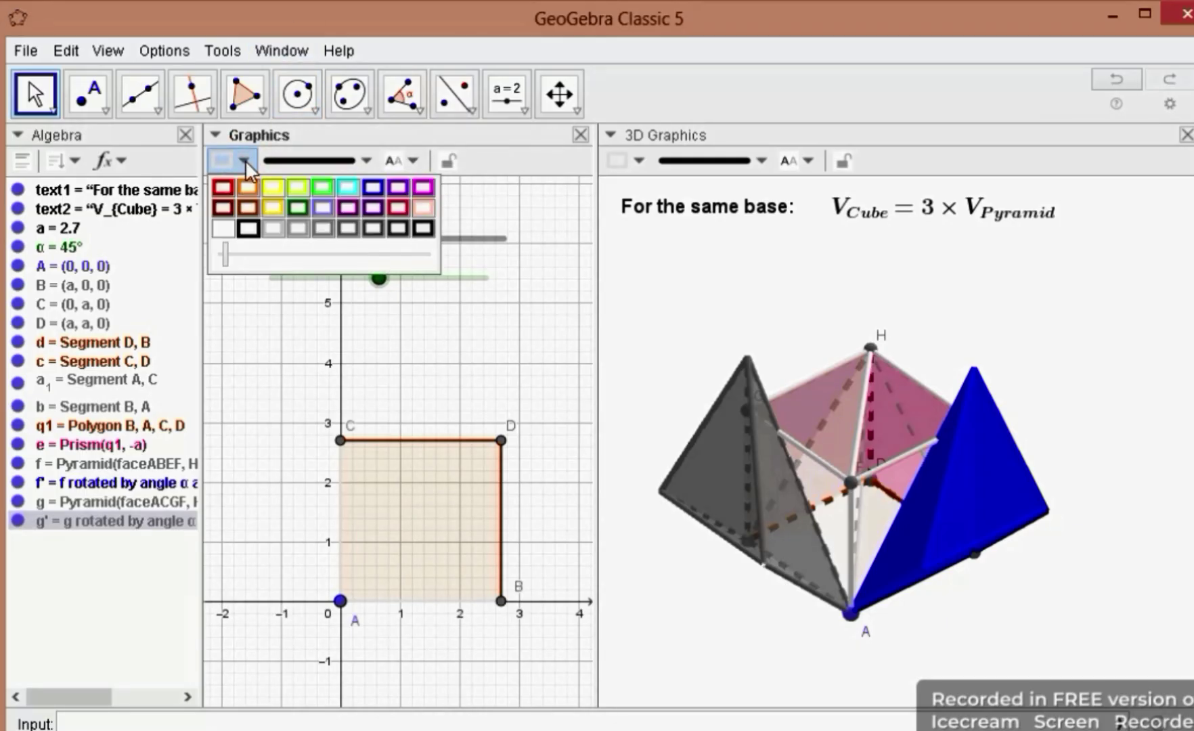
{"action": "left_click", "coordinate": [221, 191]}
{"action": "left_click_drag", "start_coordinate": [226, 257], "coordinate": [443, 272]}
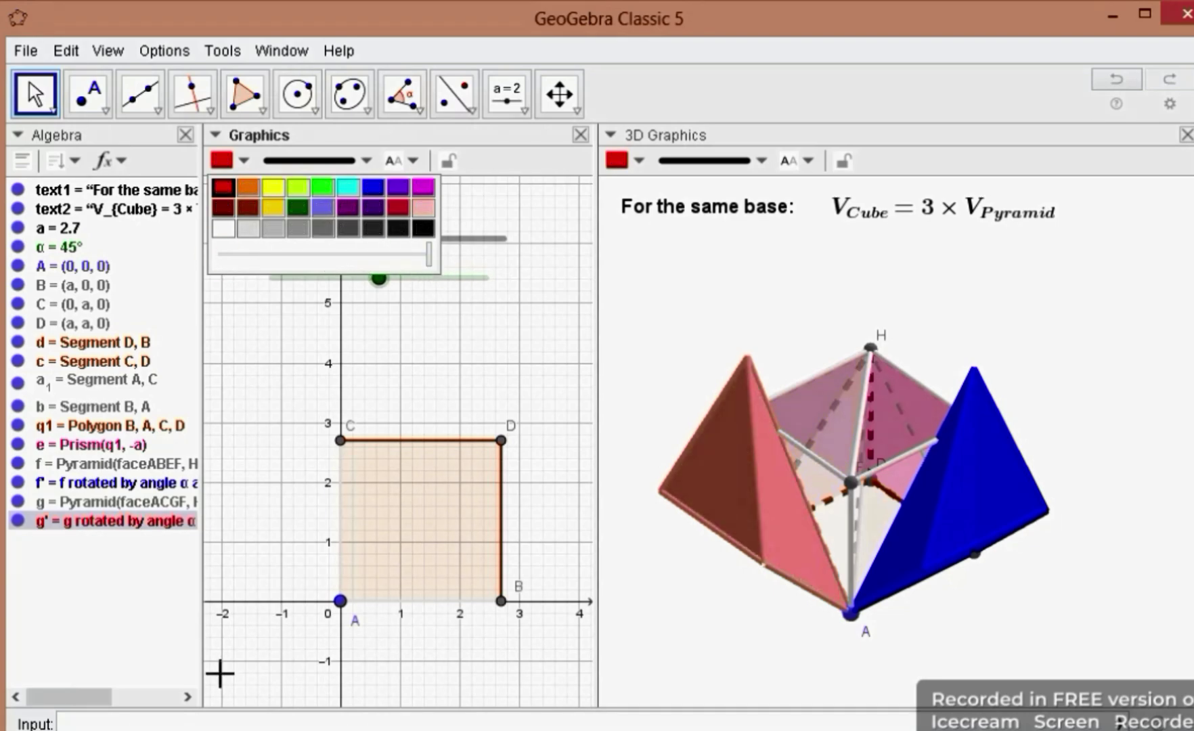
- Create a third pyramid inside the cube with base faceCDHG and apex B
{"action": "left_click", "coordinate": [187, 724]}
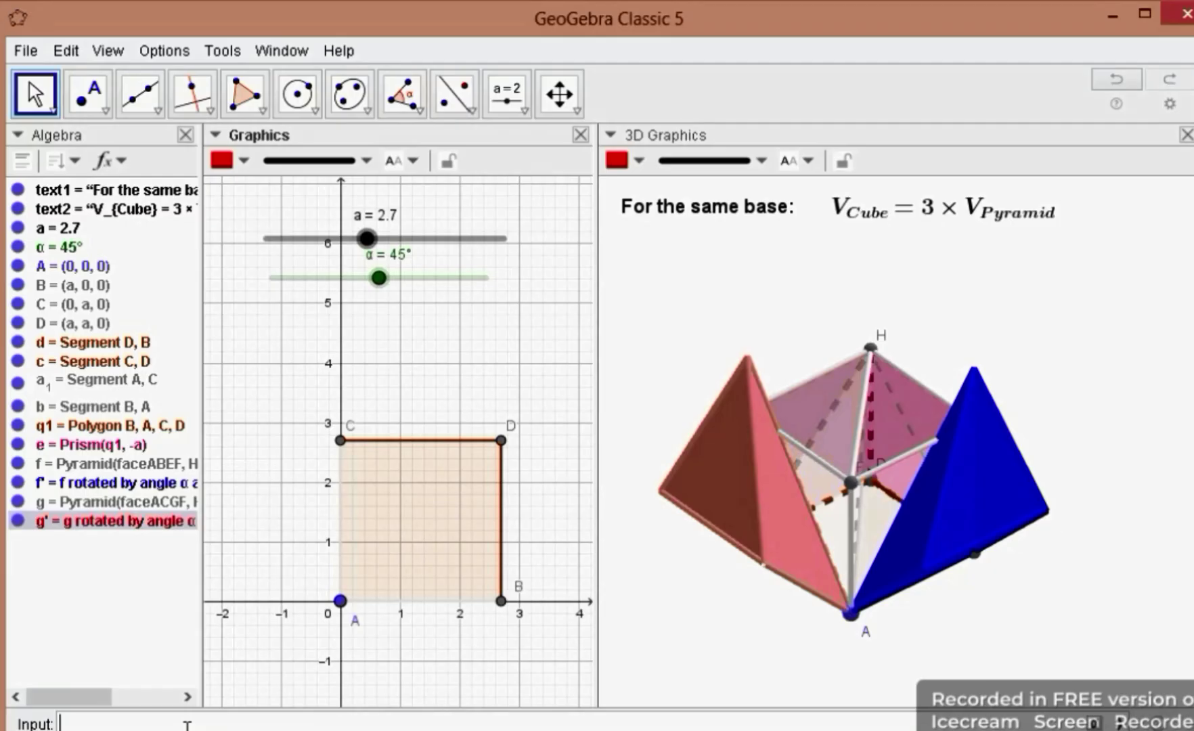
{"action": "type", "text": "Pyramid"}
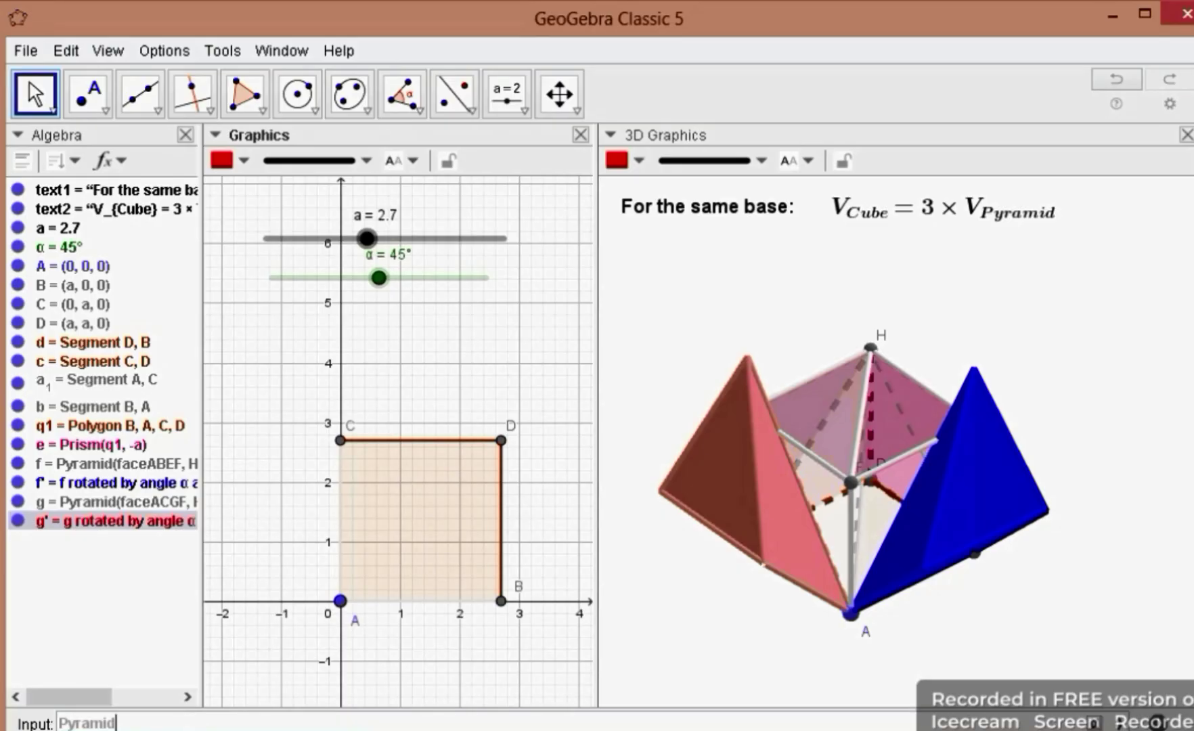
{"action": "key", "text": "Return"}
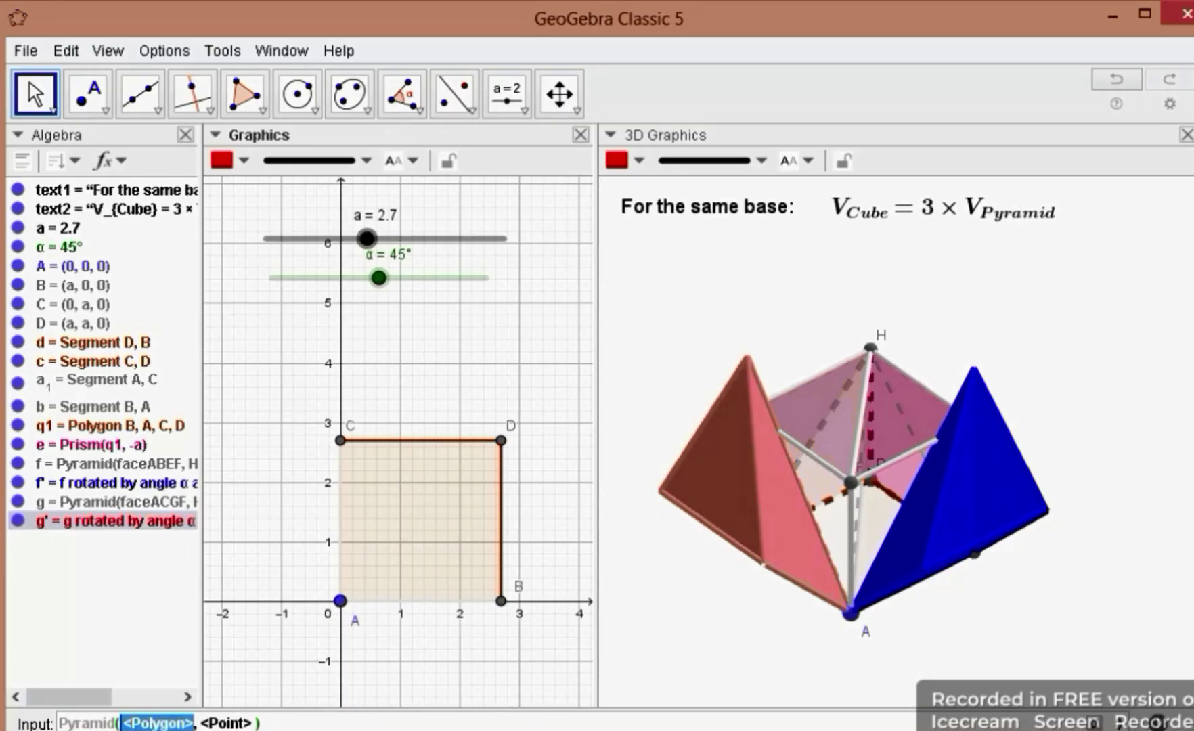
{"action": "type", "text": "face"}
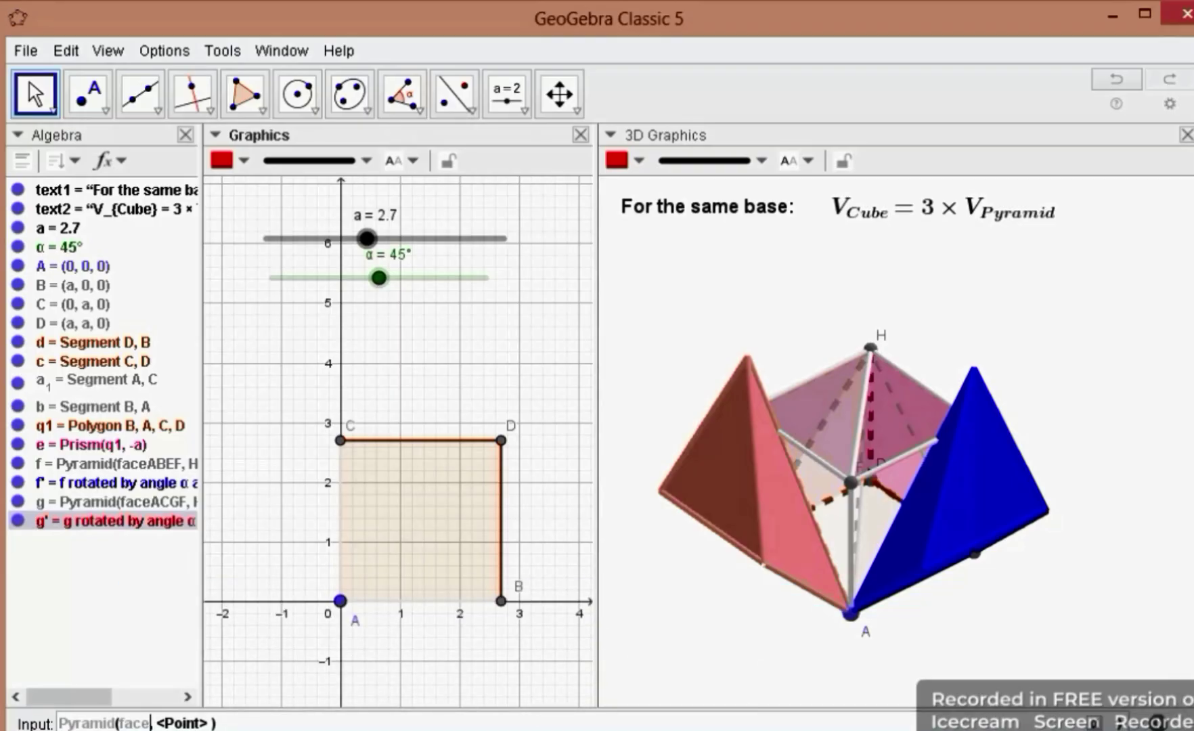
{"action": "type", "text": "CD"}
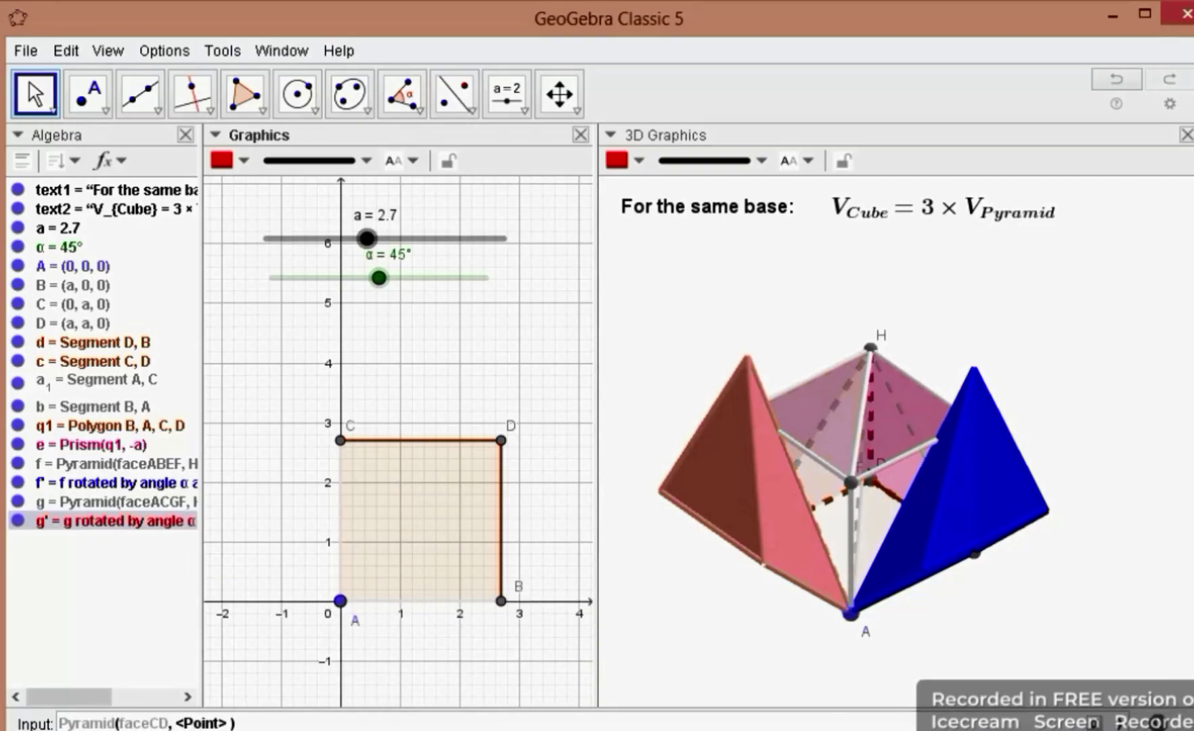
{"action": "type", "text": "HG"}
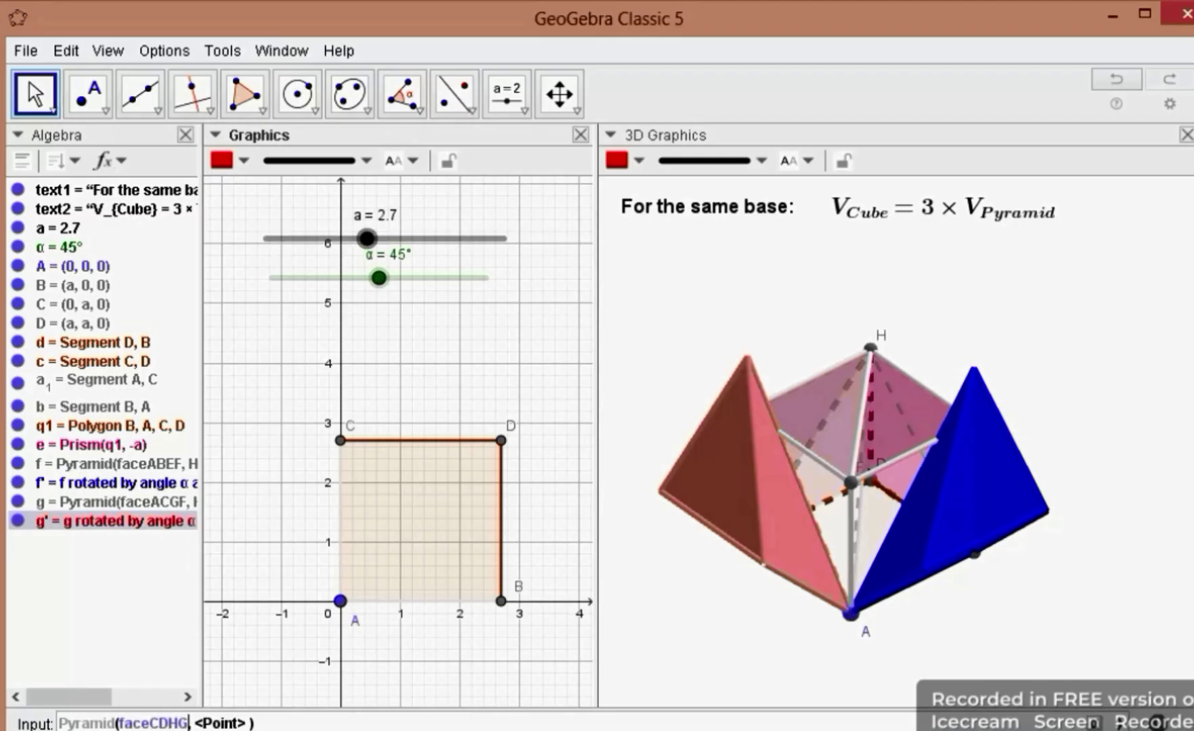
{"action": "key", "text": "Tab"}
{"action": "type", "text": "B"}
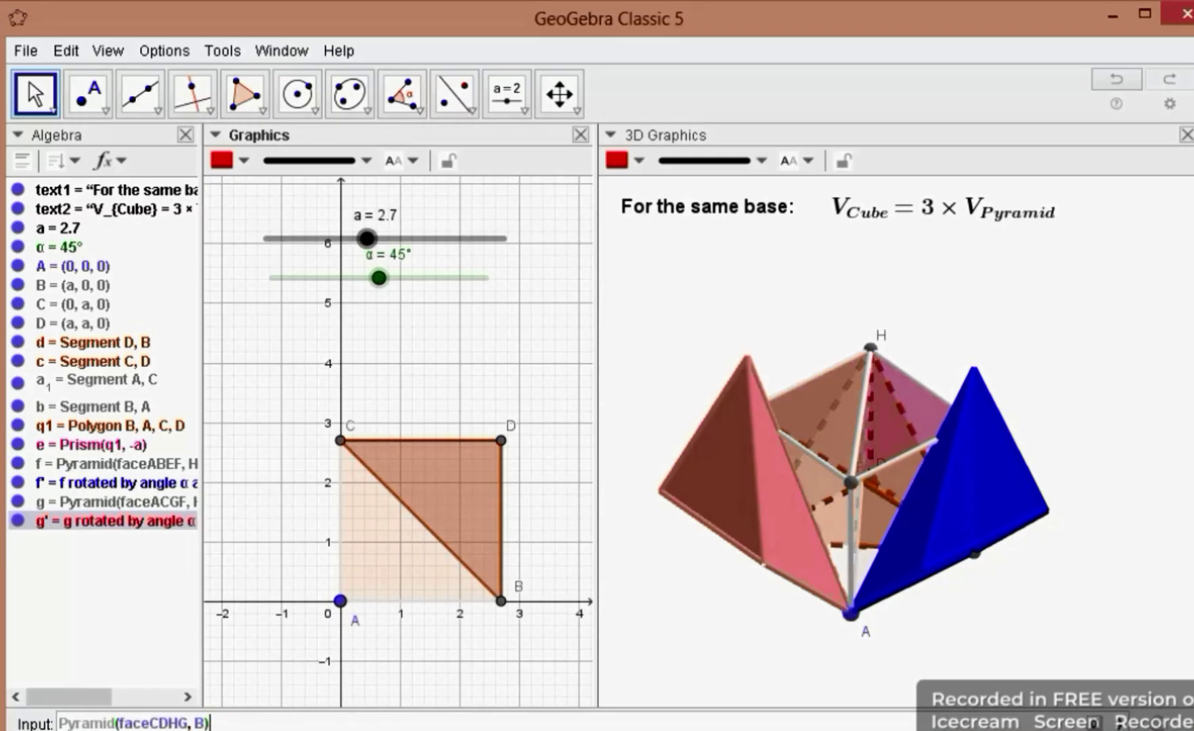
{"action": "key", "text": "Return"}
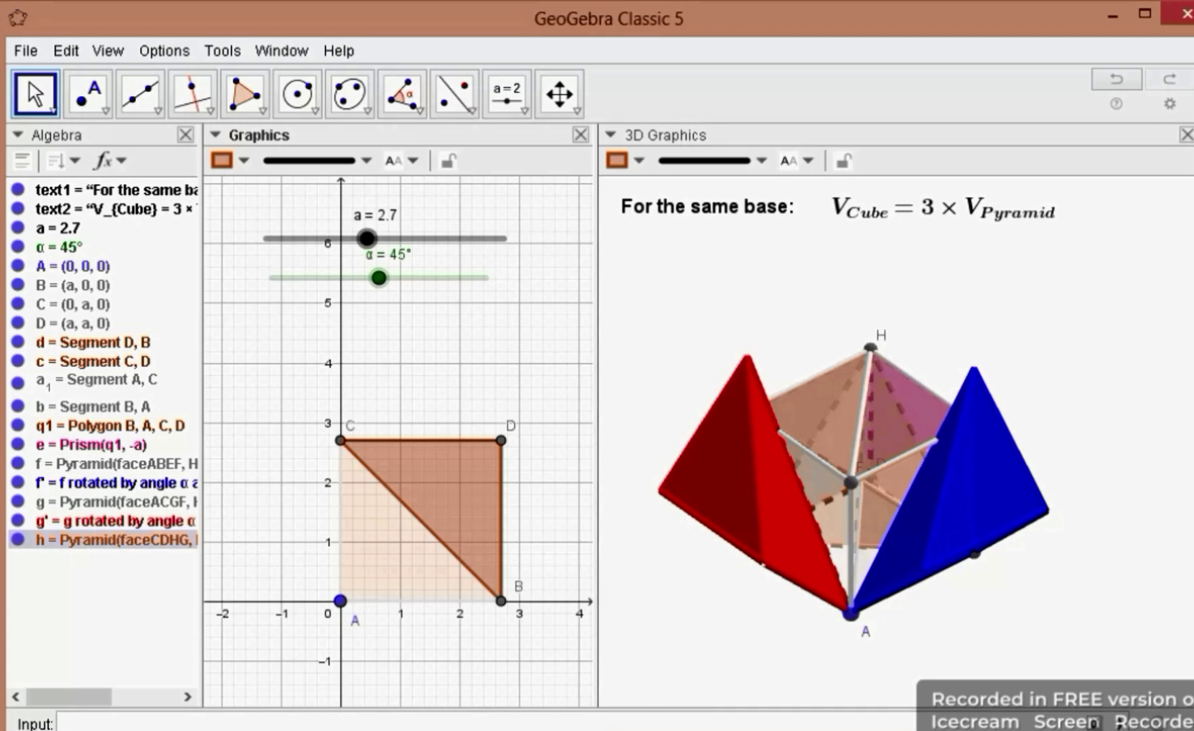
- Rotate pyramid h by angle α about the axis Segment(D, C)
{"action": "type", "text": "Rotate"}
{"action": "key", "text": "Return"}
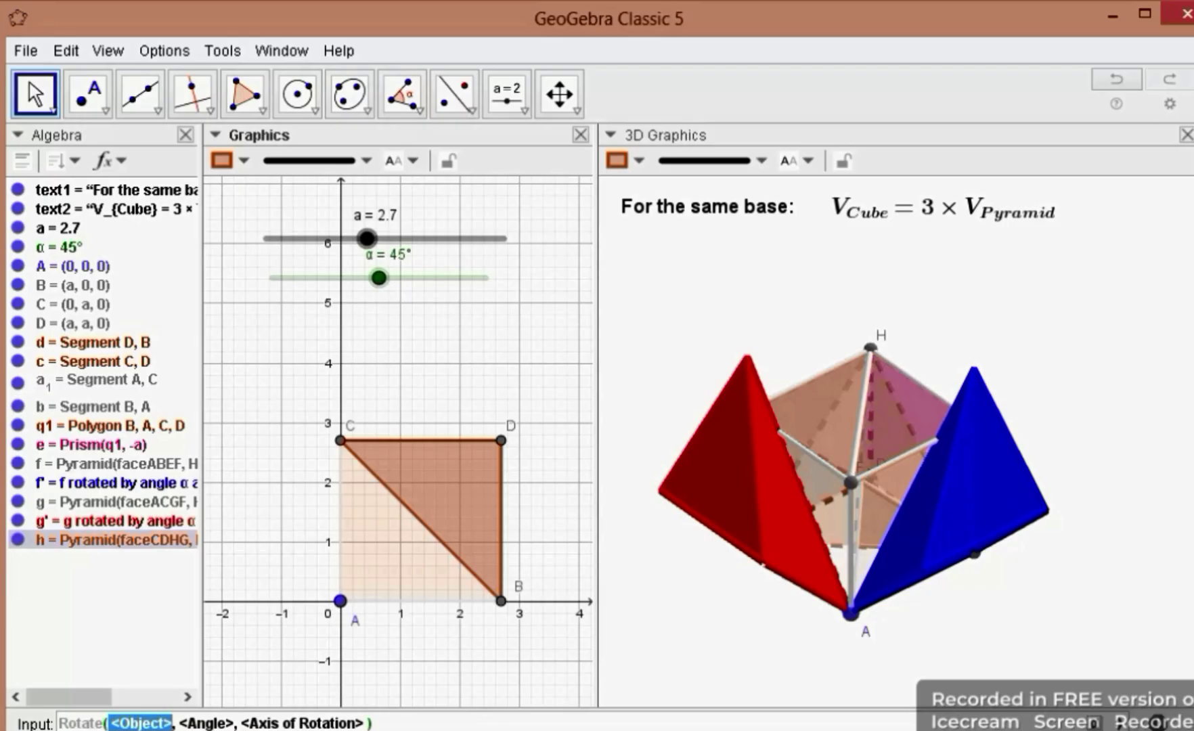
{"action": "type", "text": "h"}
{"action": "key", "text": "Tab"}
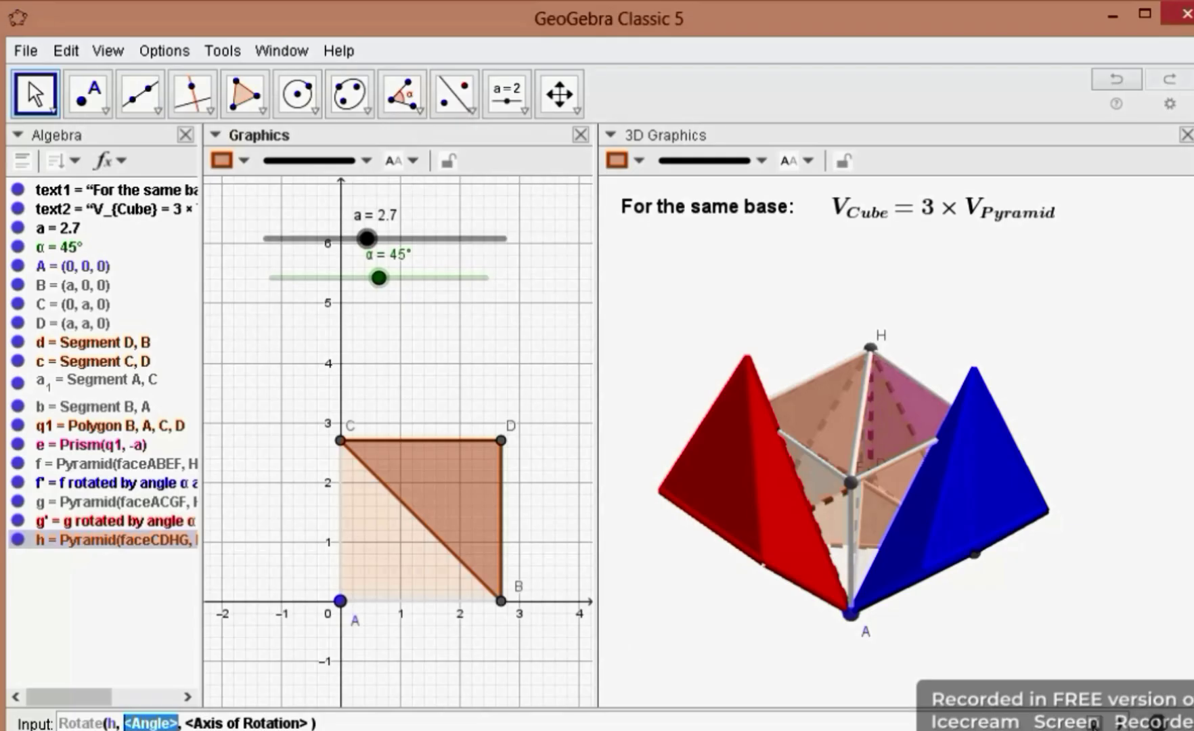
{"action": "left_click", "coordinate": [1094, 722]}
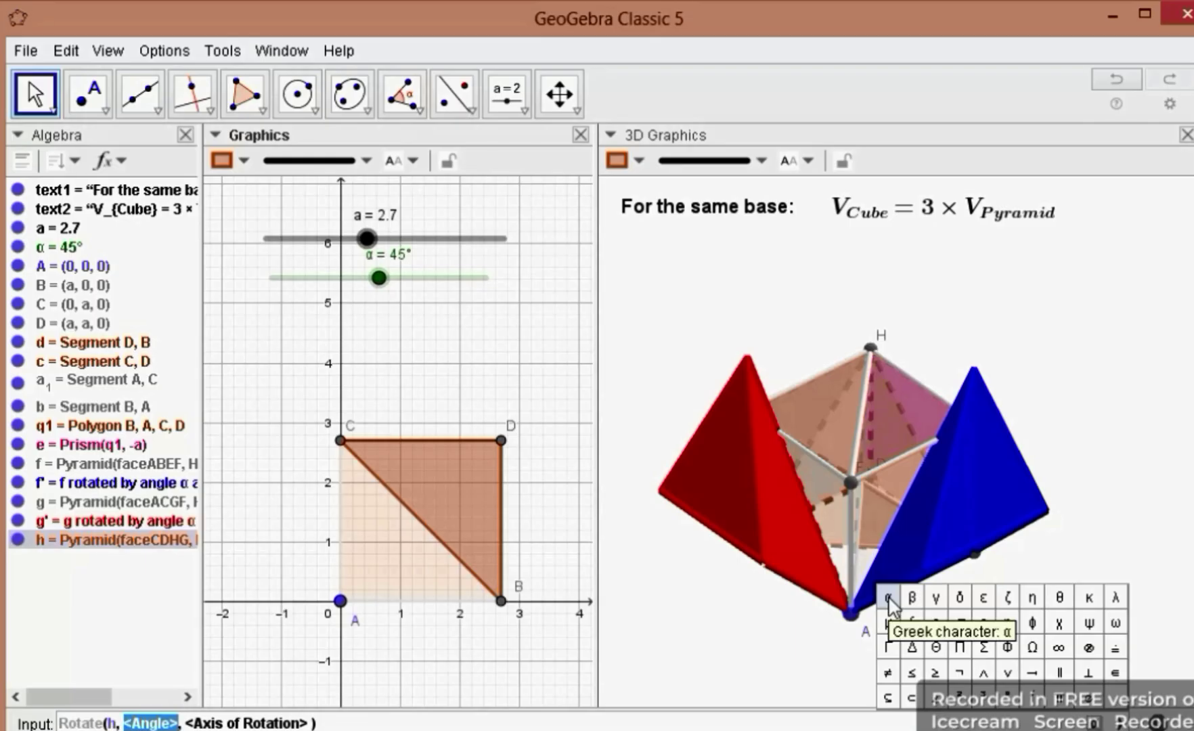
{"action": "left_click", "coordinate": [888, 598]}
{"action": "key", "text": "Tab"}
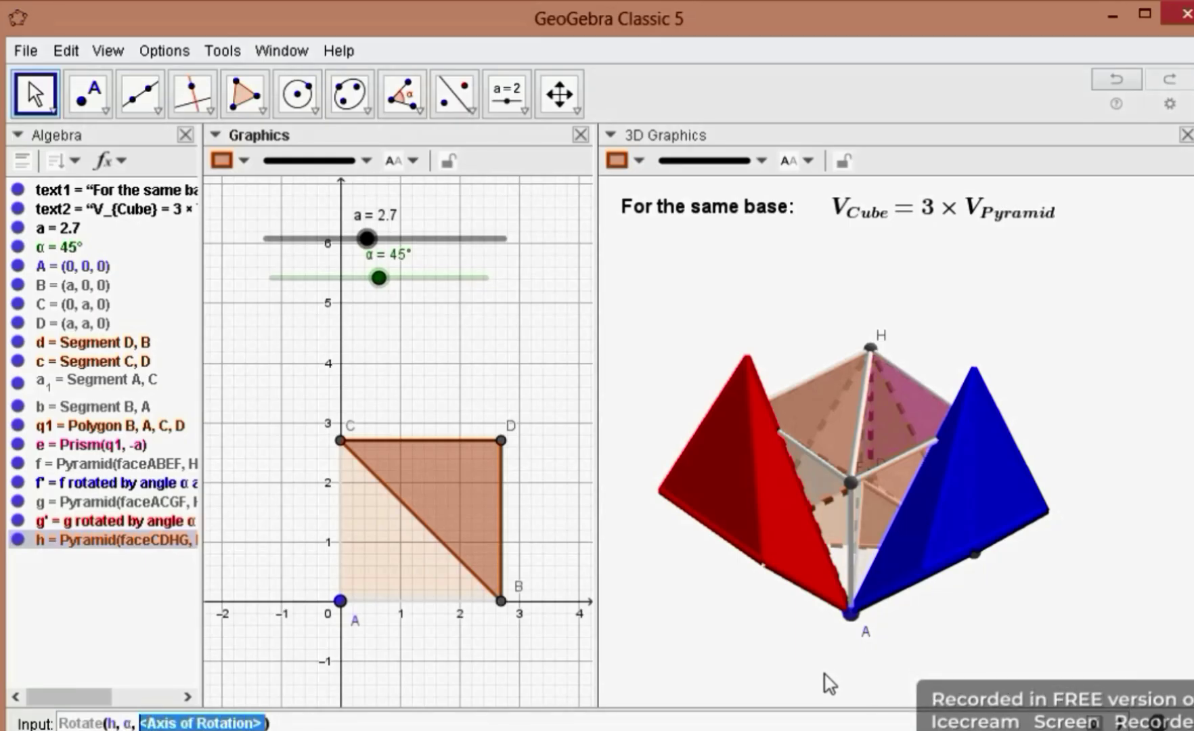
{"action": "type", "text": "Seg"}
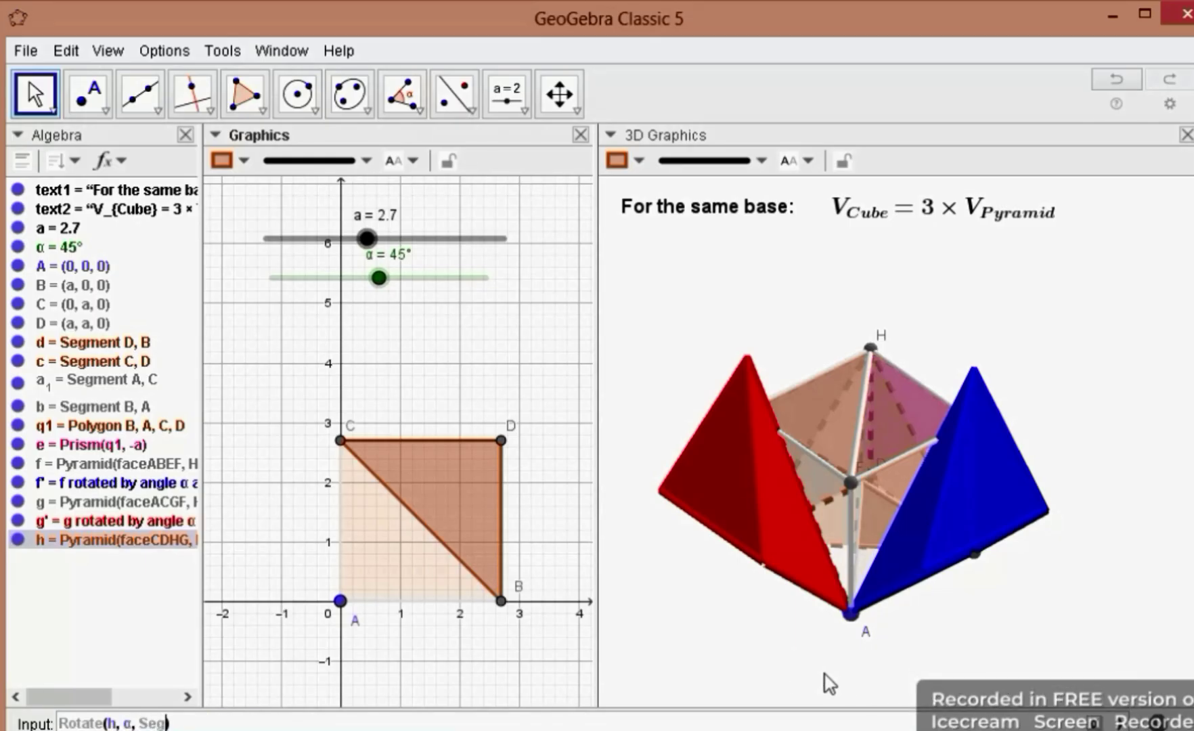
{"action": "type", "text": "ment"}
{"action": "left_click", "coordinate": [274, 729]}
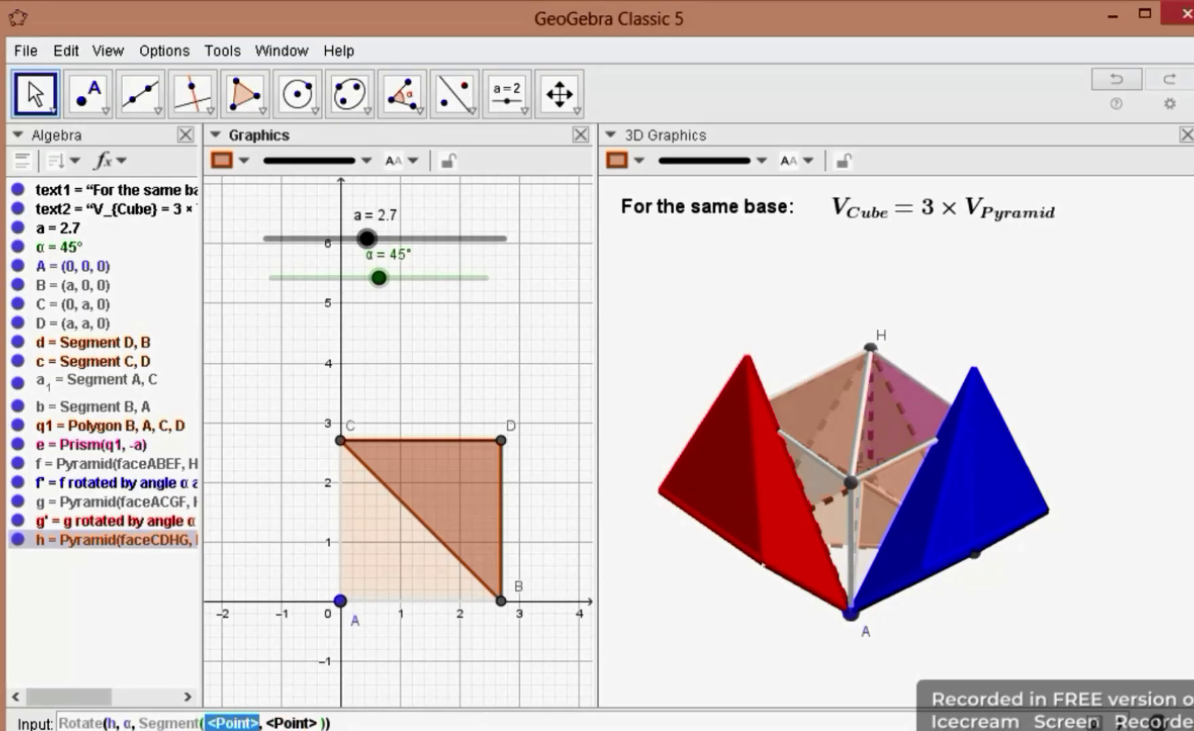
{"action": "type", "text": "D"}
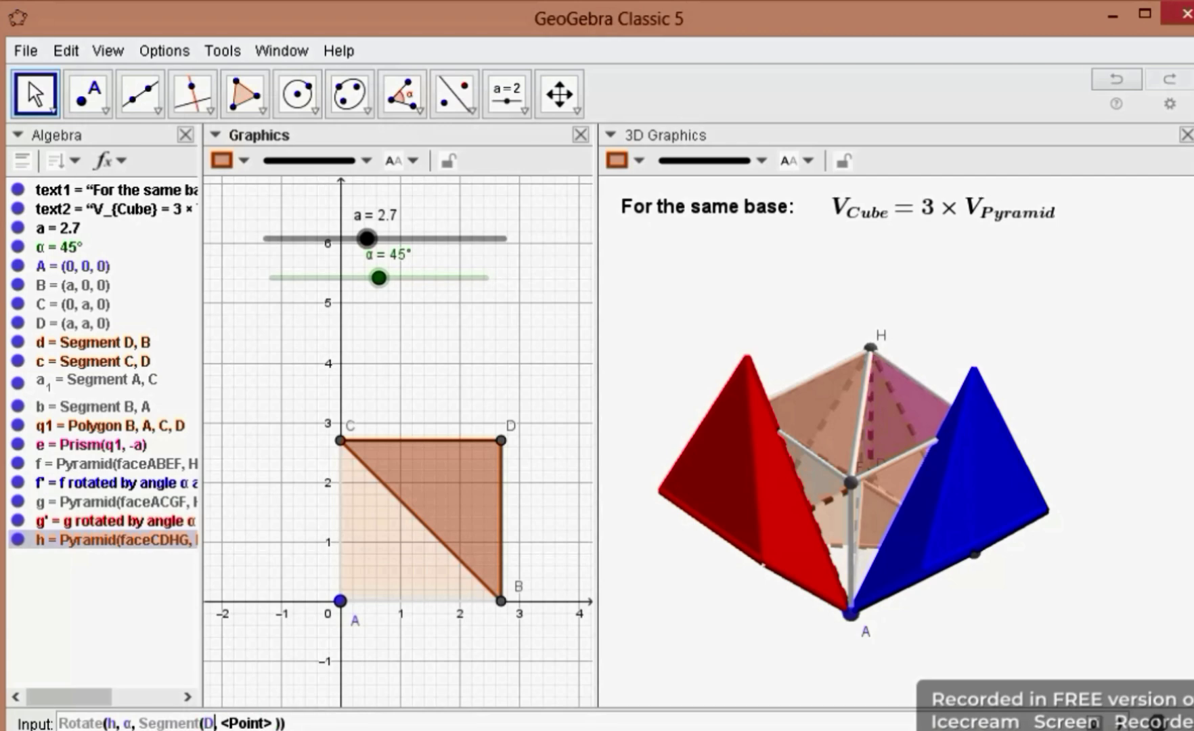
{"action": "key", "text": "Tab"}
{"action": "type", "text": "C"}
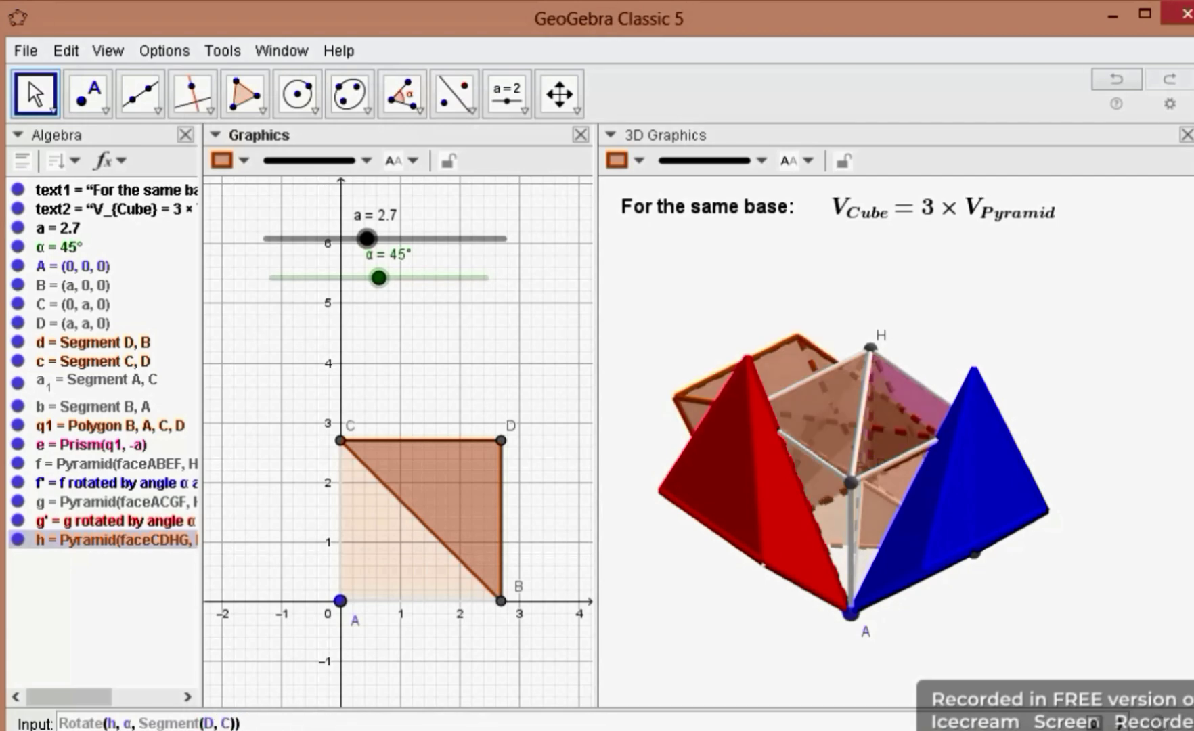
{"action": "key", "text": "Return"}
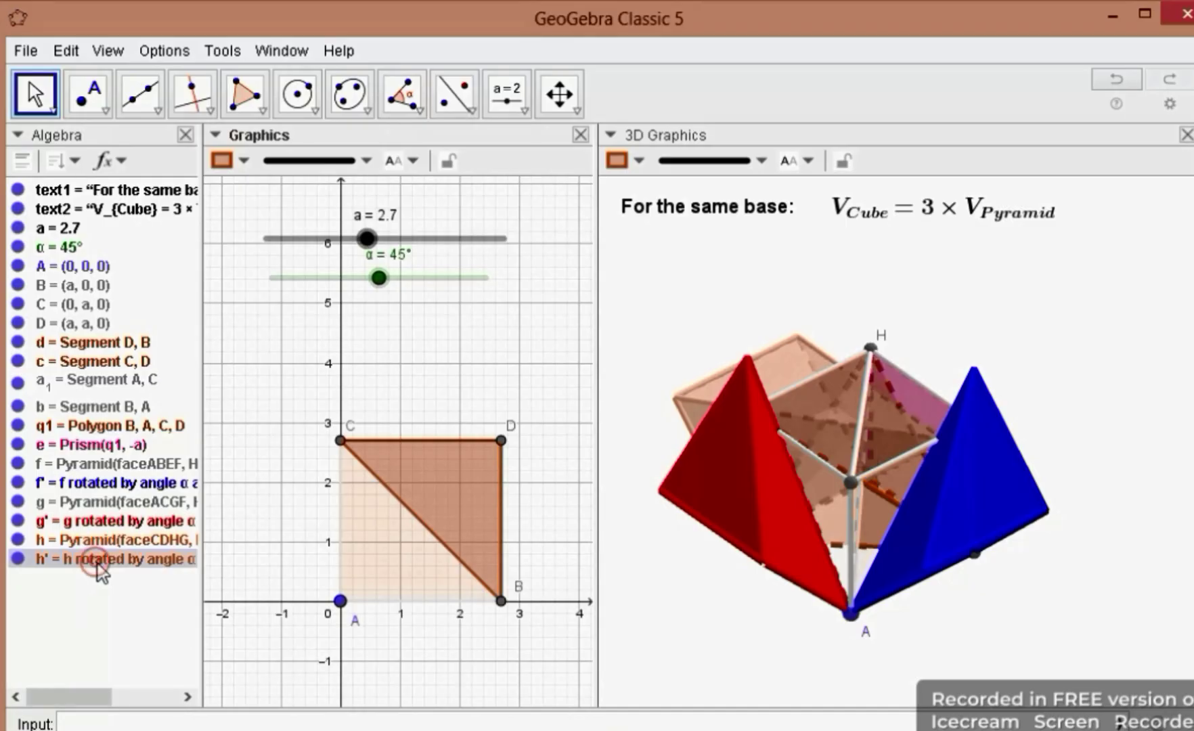
- Color the rotated pyramid h' yellow and raise its fill opacity almost to the maximum
{"action": "left_click", "coordinate": [246, 161]}
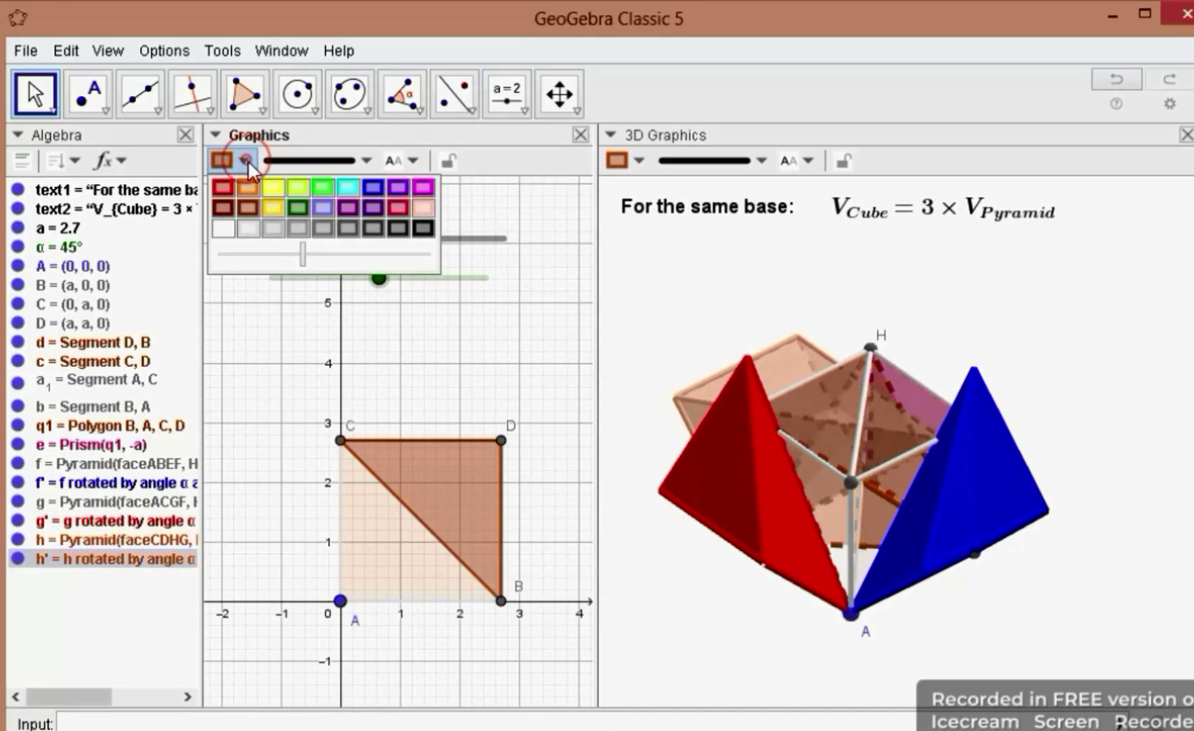
{"action": "left_click", "coordinate": [275, 188]}
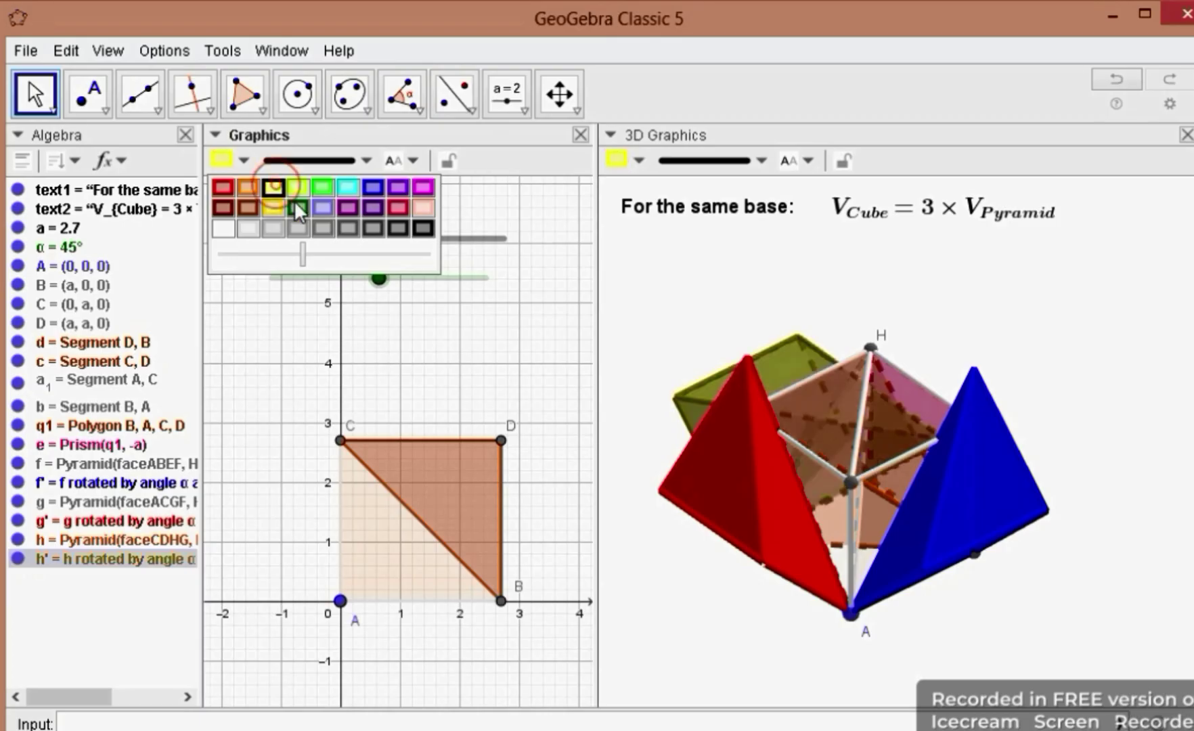
{"action": "left_click_drag", "start_coordinate": [306, 256], "coordinate": [408, 258]}
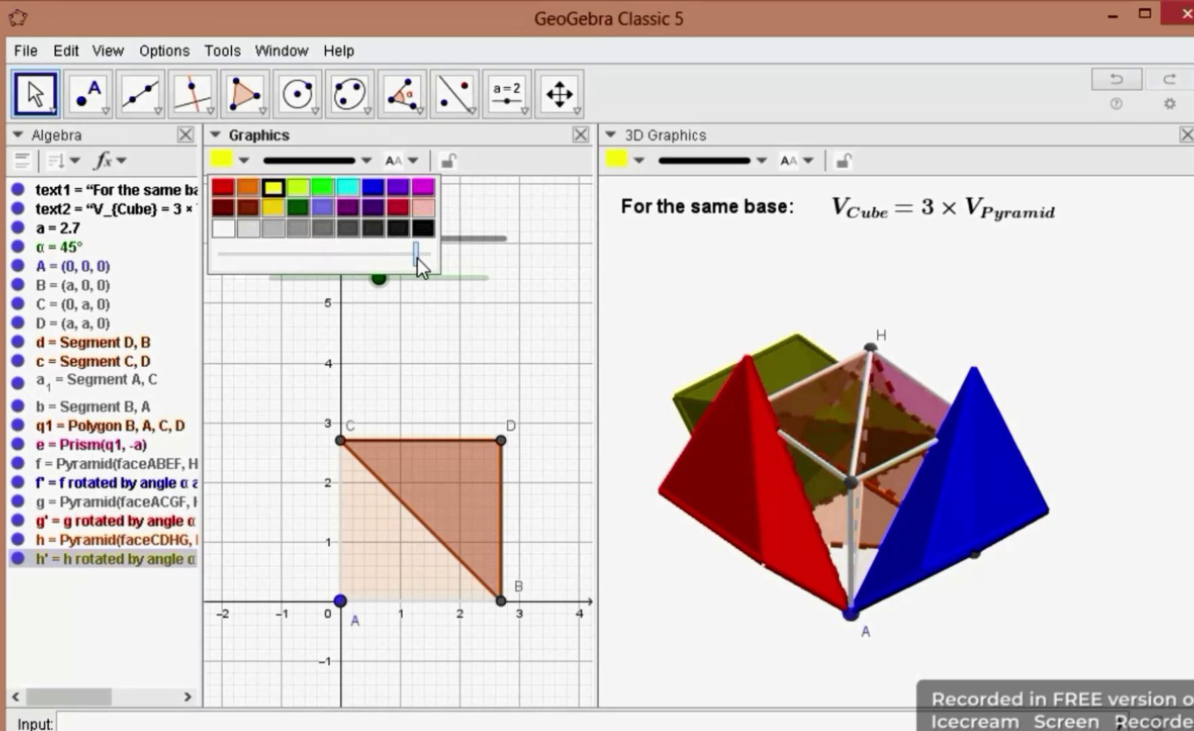
- Recolor the original pyramid h light gray and lower its fill opacity almost to the minimum
{"action": "left_click", "coordinate": [151, 539]}
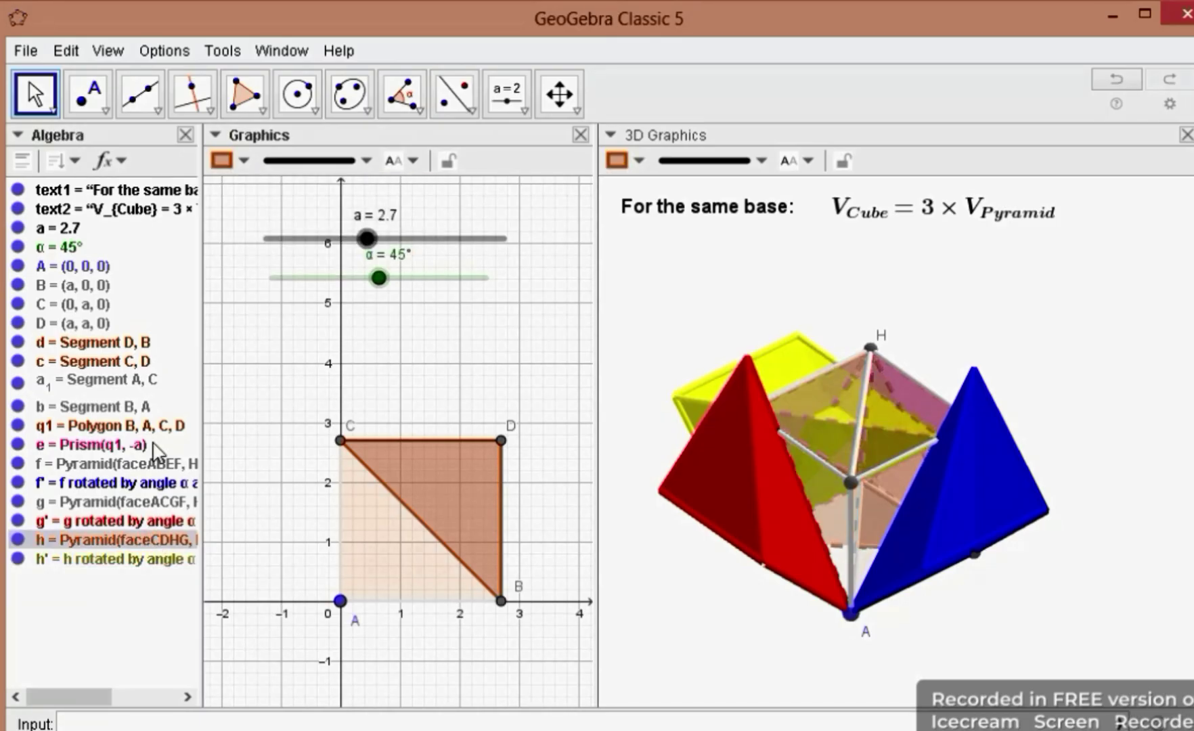
{"action": "left_click", "coordinate": [242, 161]}
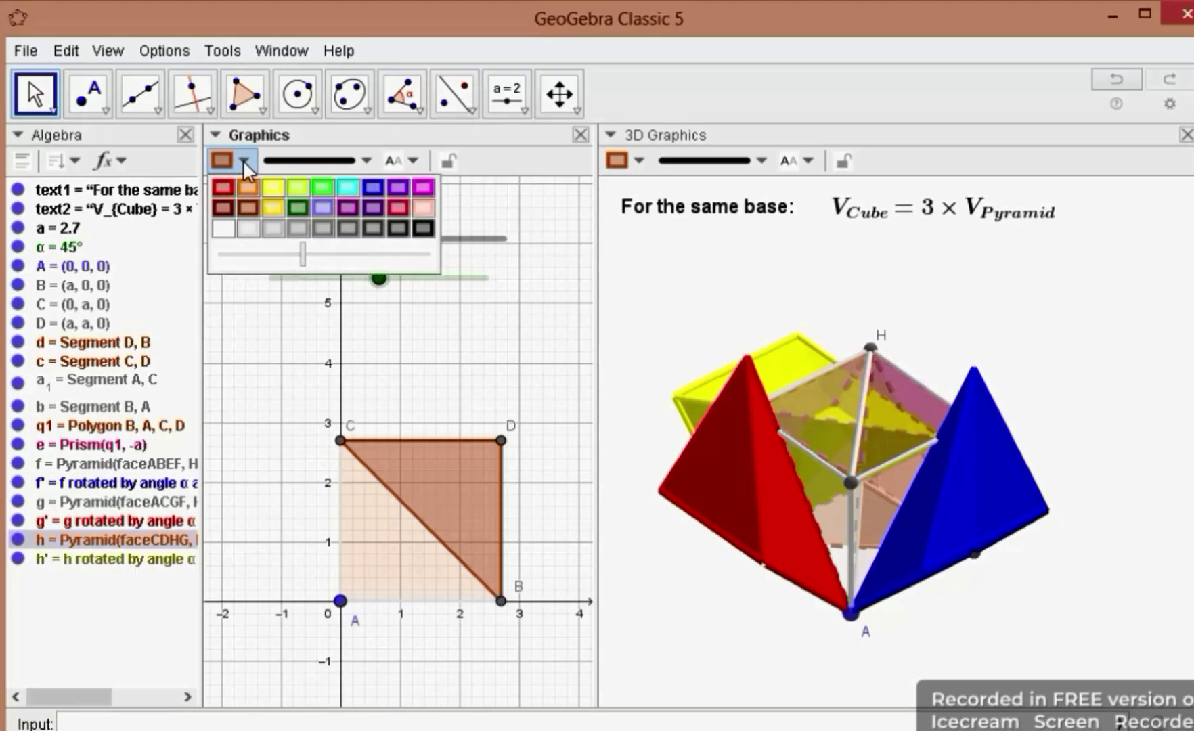
{"action": "left_click", "coordinate": [248, 228]}
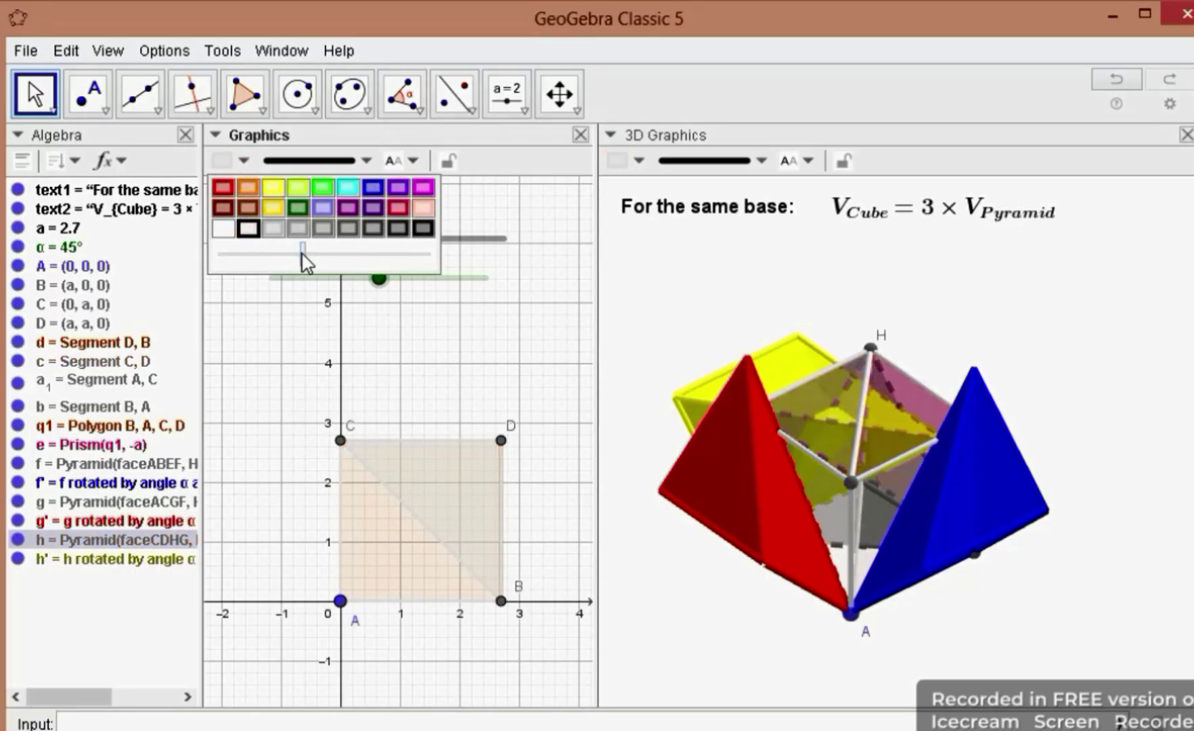
{"action": "left_click_drag", "start_coordinate": [301, 255], "coordinate": [230, 276]}
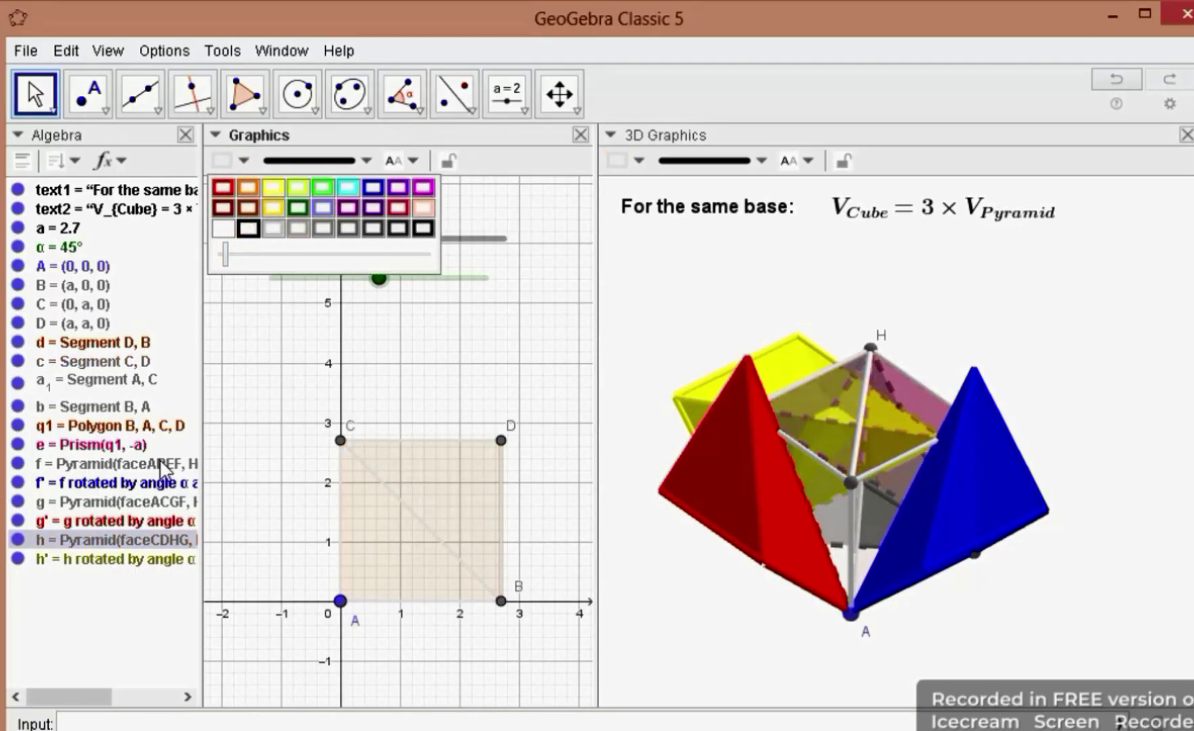
{"action": "left_click", "coordinate": [146, 641]}
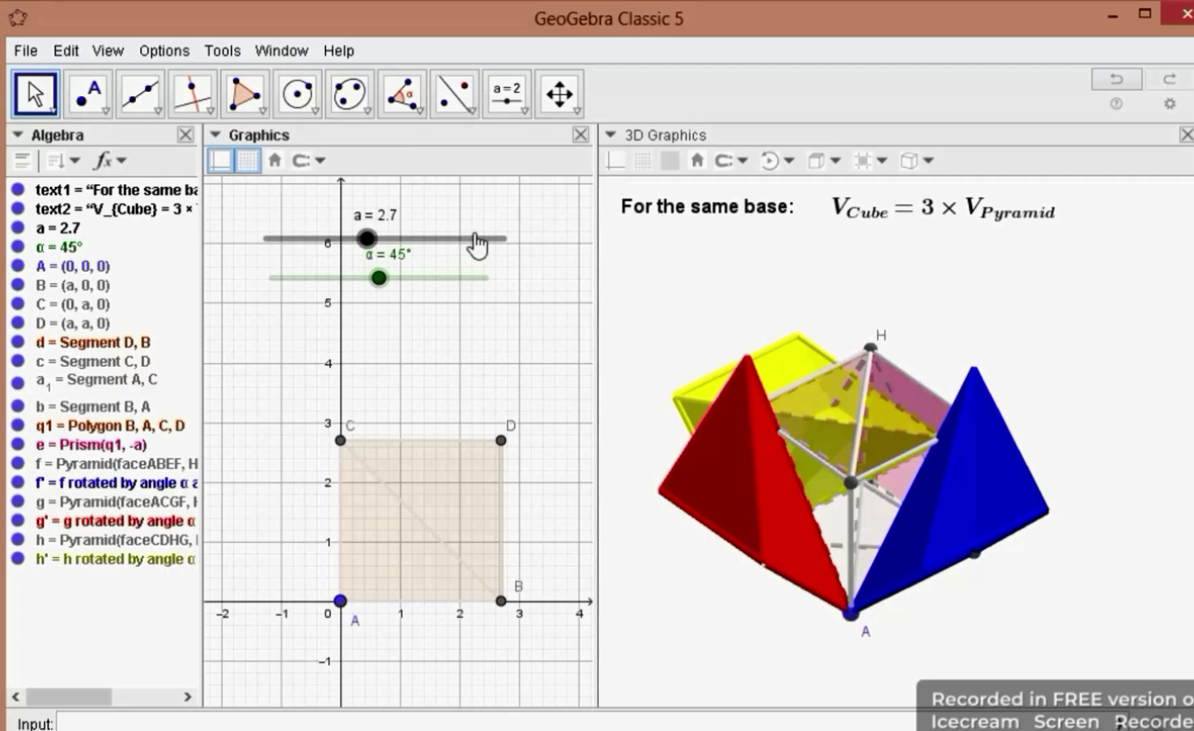
- Set slider a to 3, then fold the pyramids together at α = 1° and open them to α = 87°
{"action": "left_click", "coordinate": [366, 239]}
{"action": "left_click_drag", "start_coordinate": [370, 238], "coordinate": [384, 240]}
{"action": "left_click", "coordinate": [379, 279]}
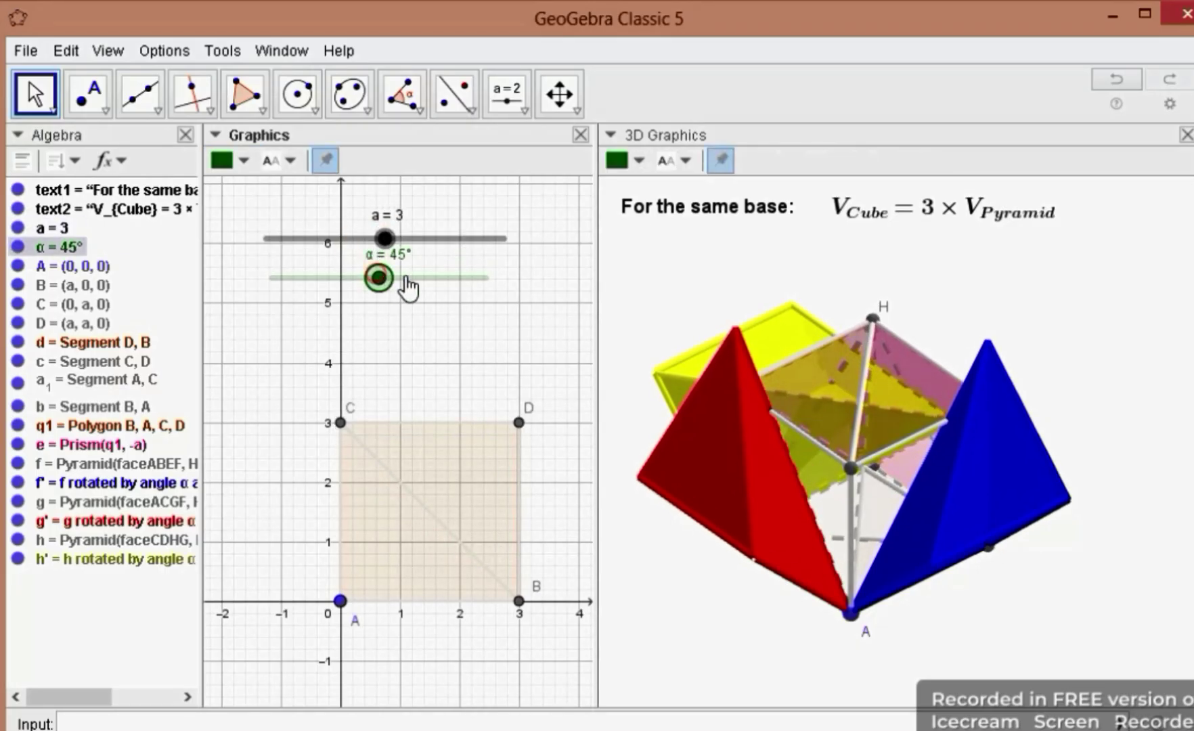
{"action": "left_click_drag", "start_coordinate": [407, 283], "coordinate": [275, 288]}
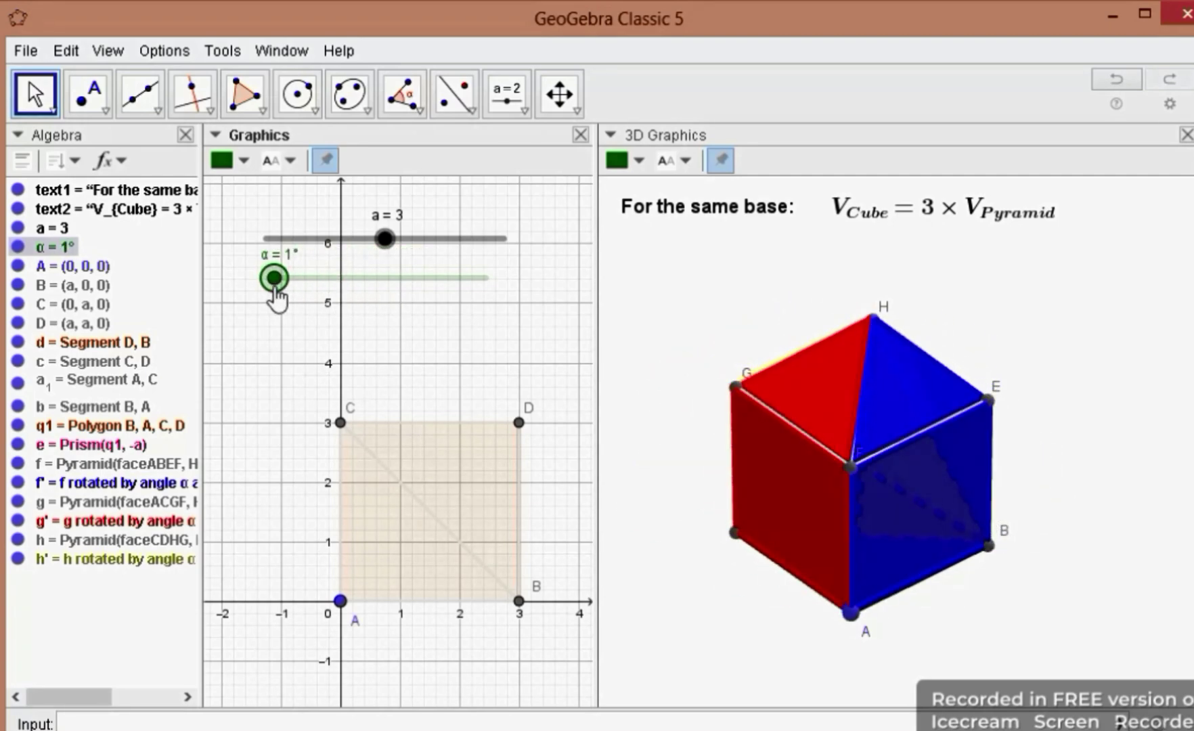
{"action": "left_click_drag", "start_coordinate": [275, 288], "coordinate": [474, 318]}
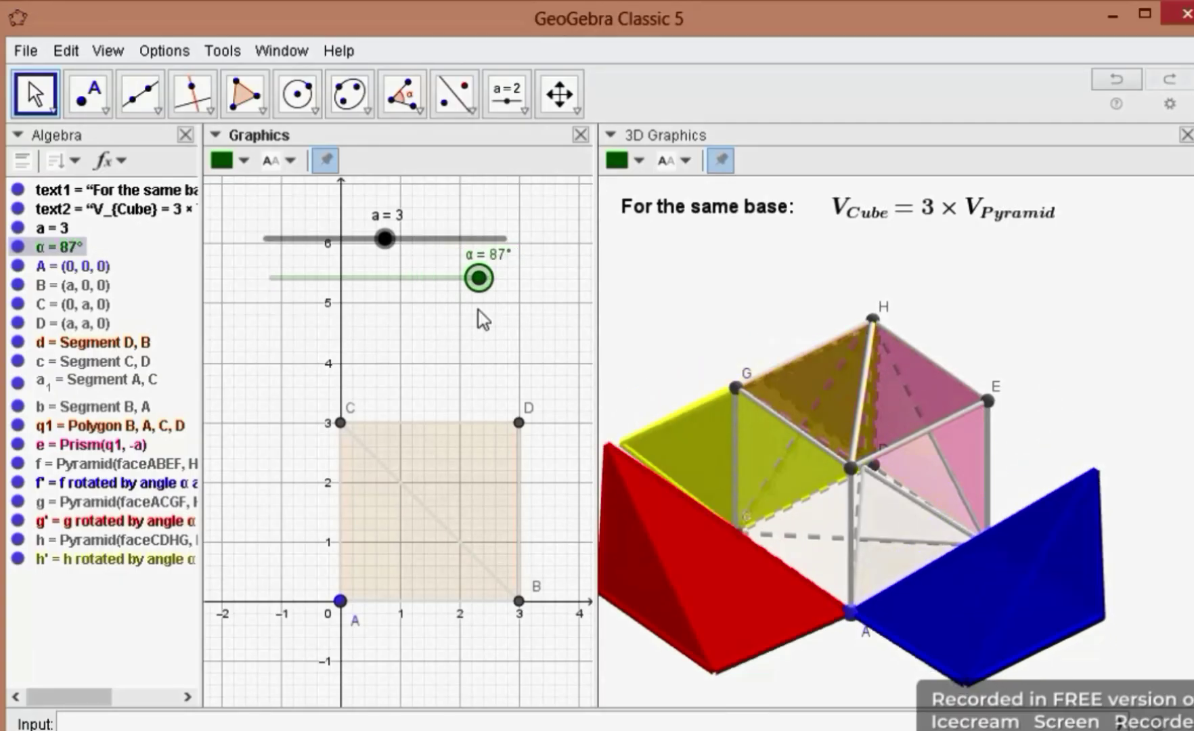
- Turn the 3D view to show all three opened pyramids around the cube and set α to 63°
{"action": "left_click", "coordinate": [660, 292]}
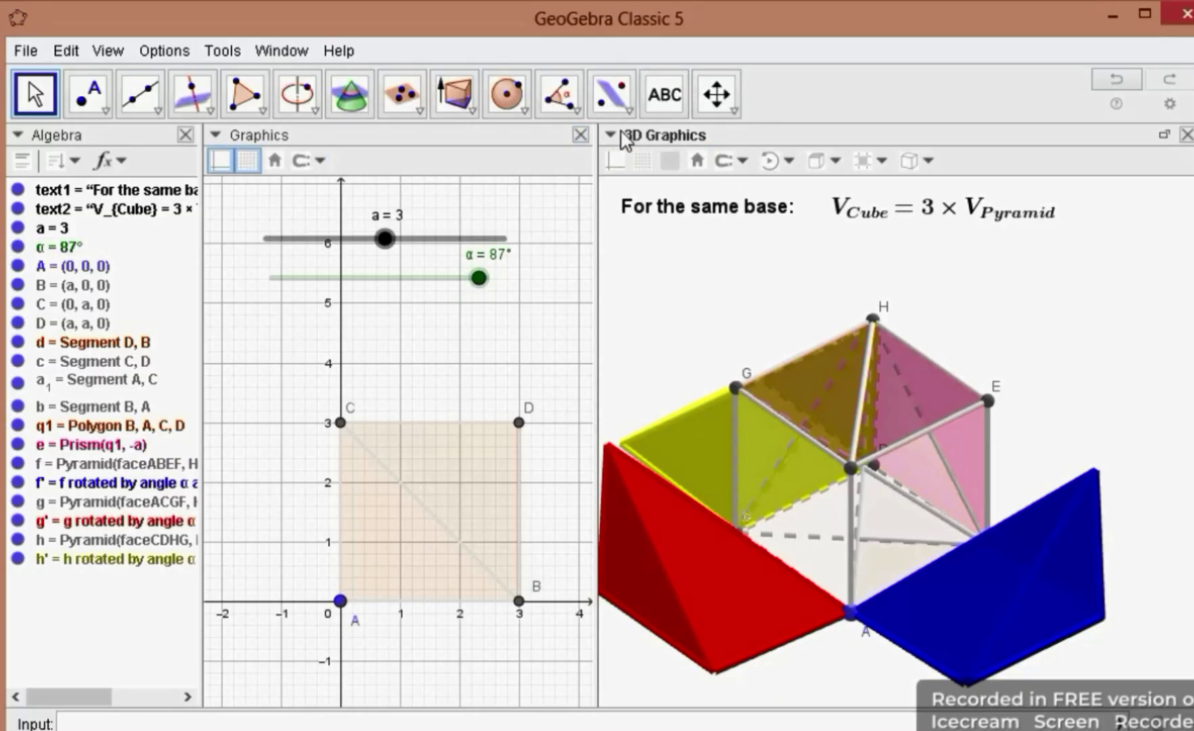
{"action": "left_click", "coordinate": [722, 111]}
{"action": "left_click", "coordinate": [719, 148]}
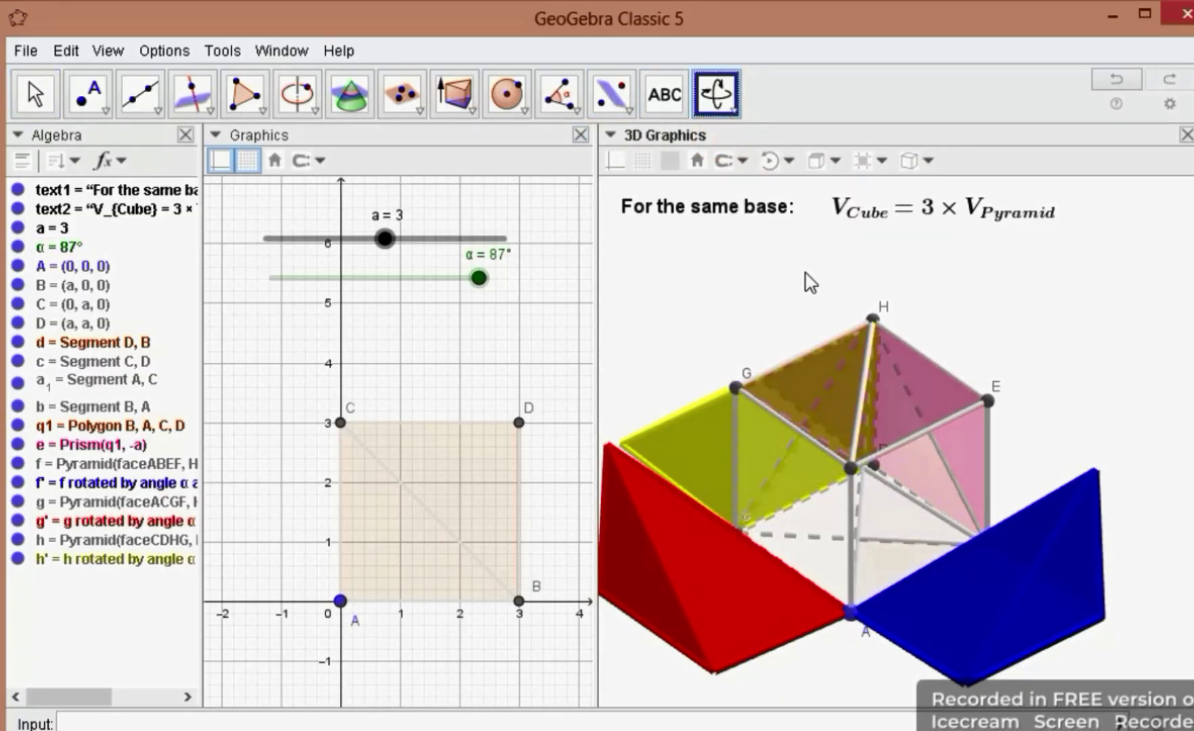
{"action": "left_click_drag", "start_coordinate": [805, 273], "coordinate": [852, 266]}
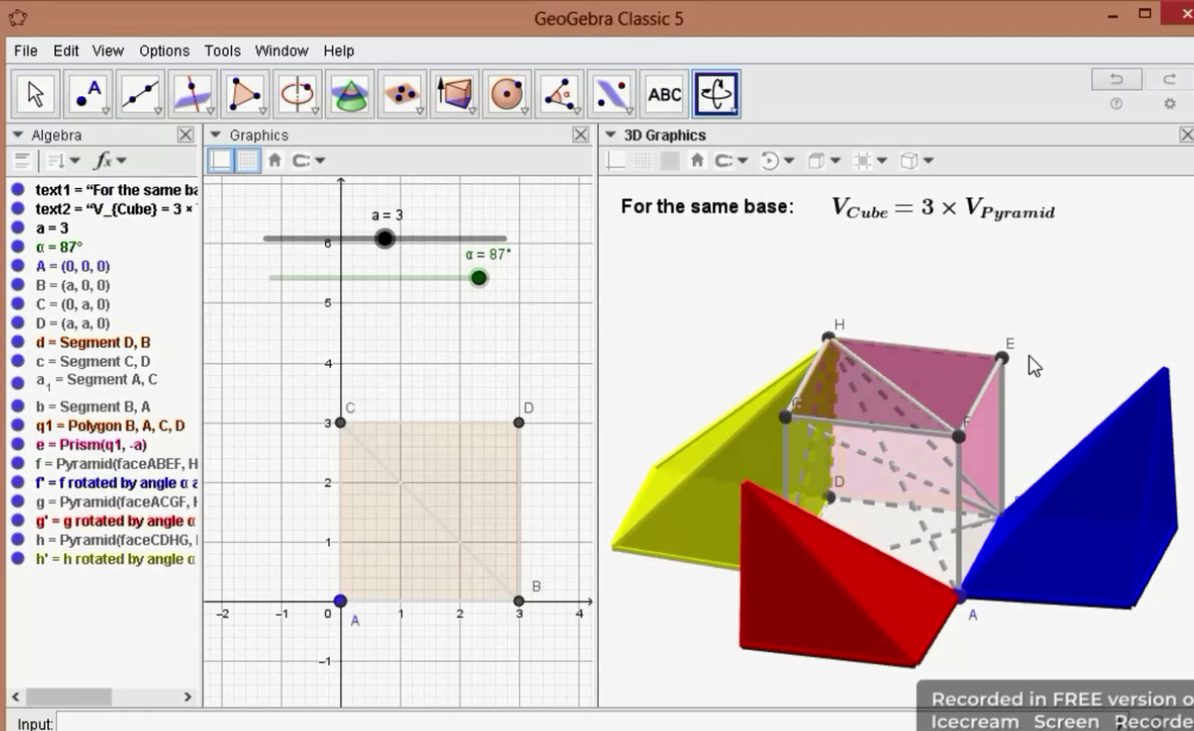
{"action": "left_click_drag", "start_coordinate": [1027, 354], "coordinate": [1043, 400]}
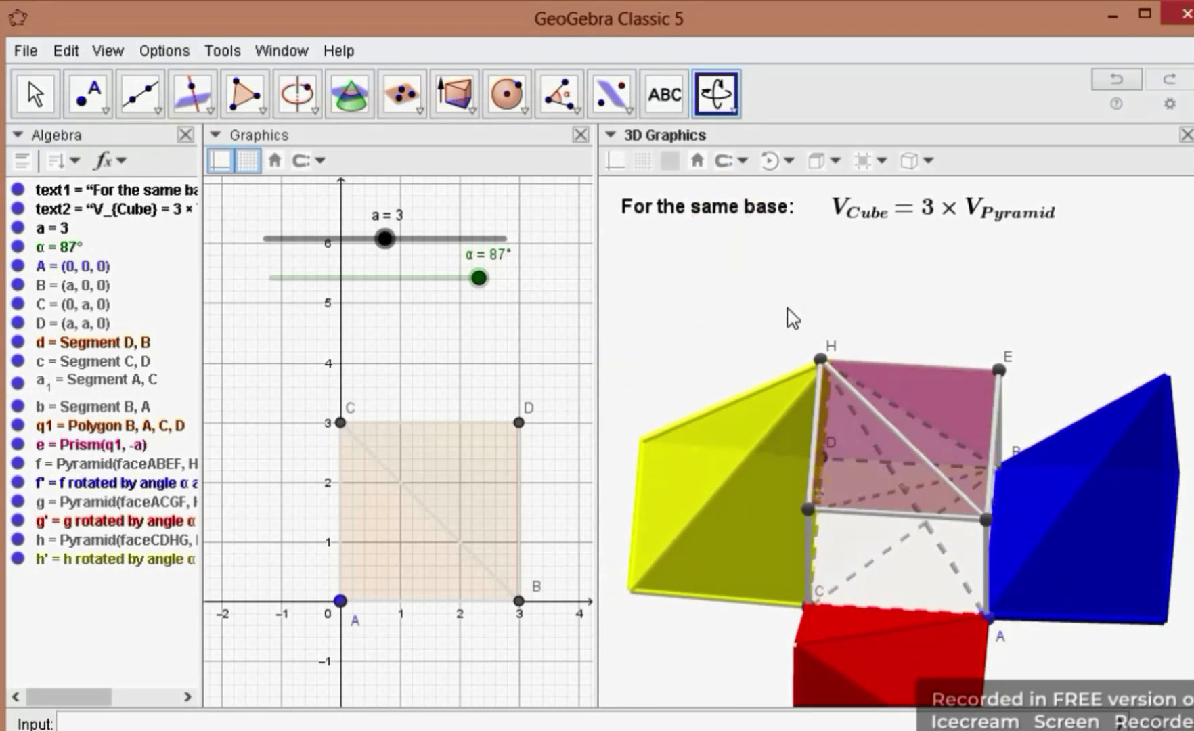
{"action": "left_click_drag", "start_coordinate": [474, 282], "coordinate": [427, 292]}
{"action": "mouse_move", "coordinate": [817, 730]}
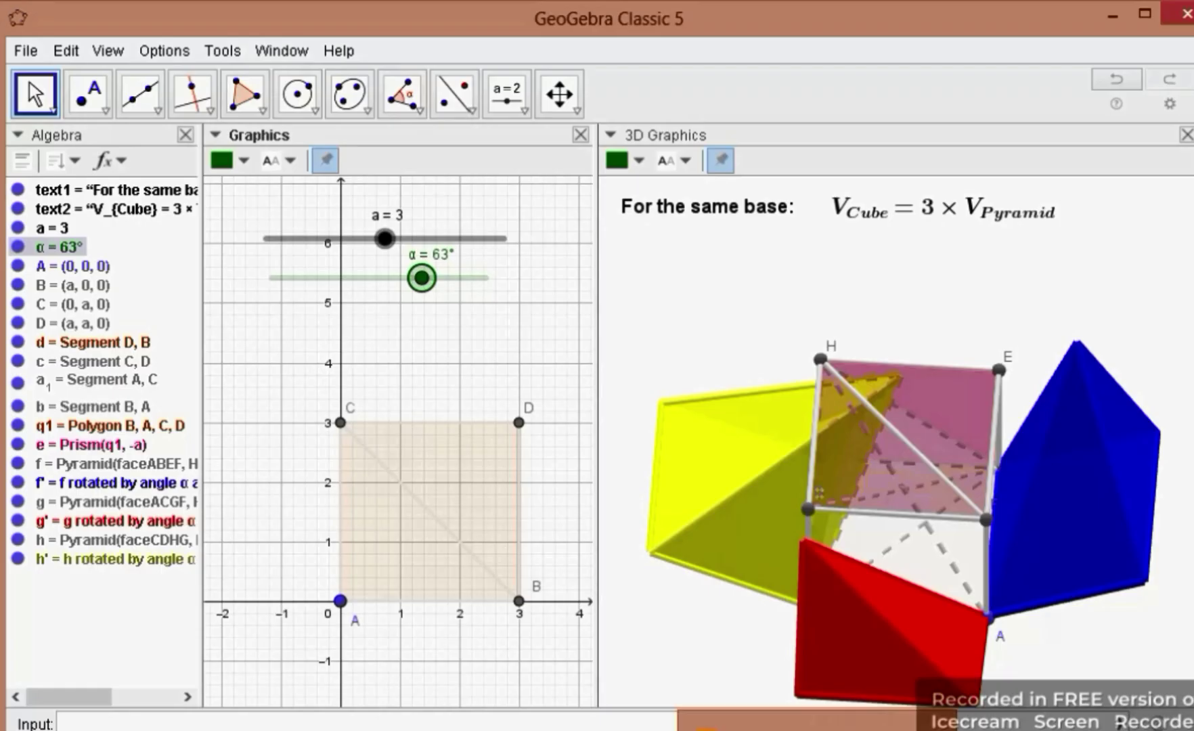